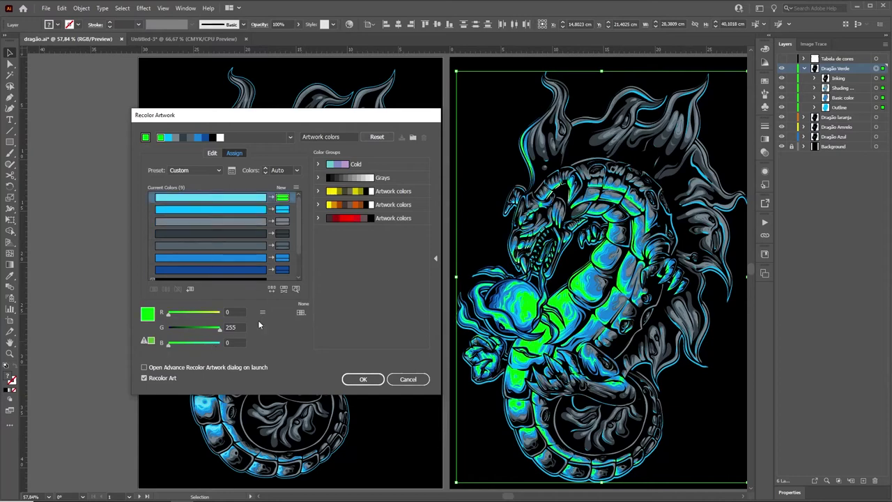
# Set the picked colour's hue to 120 and map the remaining dark blues to green.
pyautogui.click(230, 312)
pyautogui.write('120')
pyautogui.press('Tab')
pyautogui.click(209, 233)
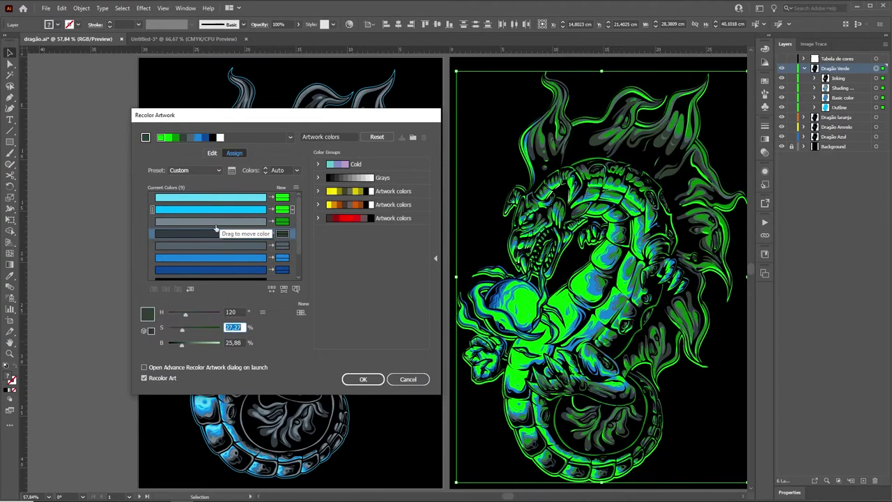
pyautogui.click(257, 258)
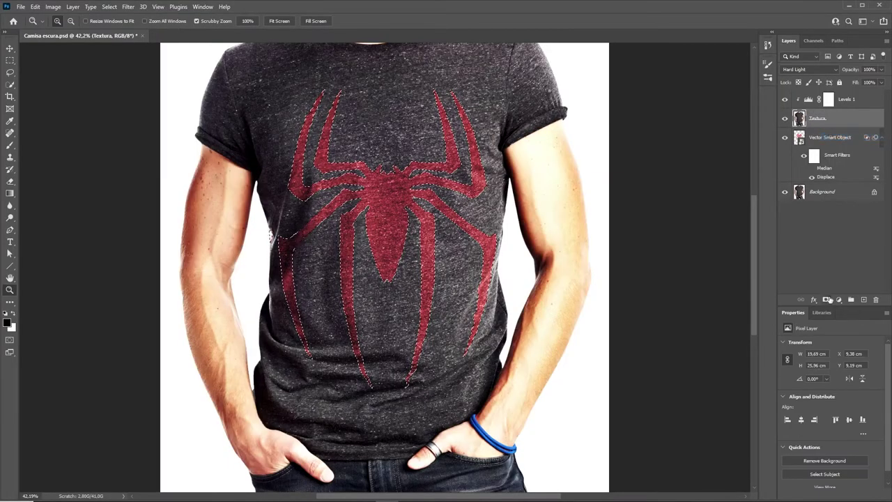
# Move to the spider logo in Untitled-3, zoom in on its body and delete its black background.
pyautogui.click(827, 300)
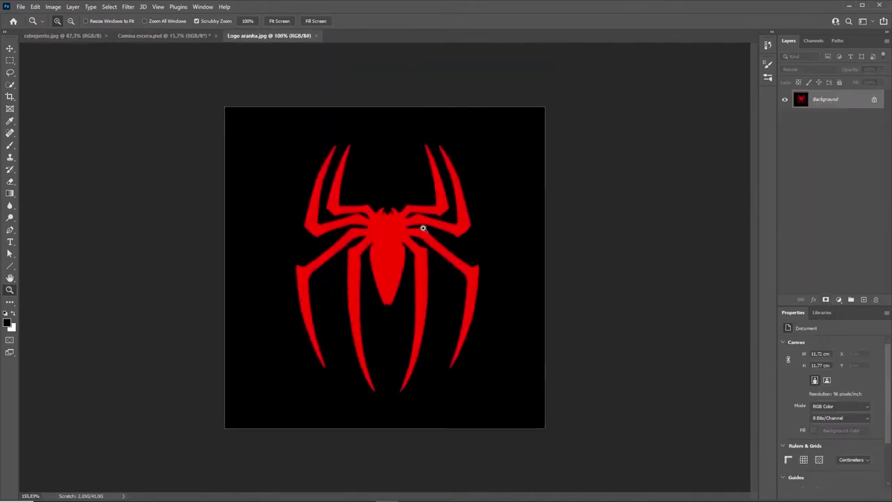
pyautogui.moveTo(420, 227); pyautogui.dragTo(429, 290)
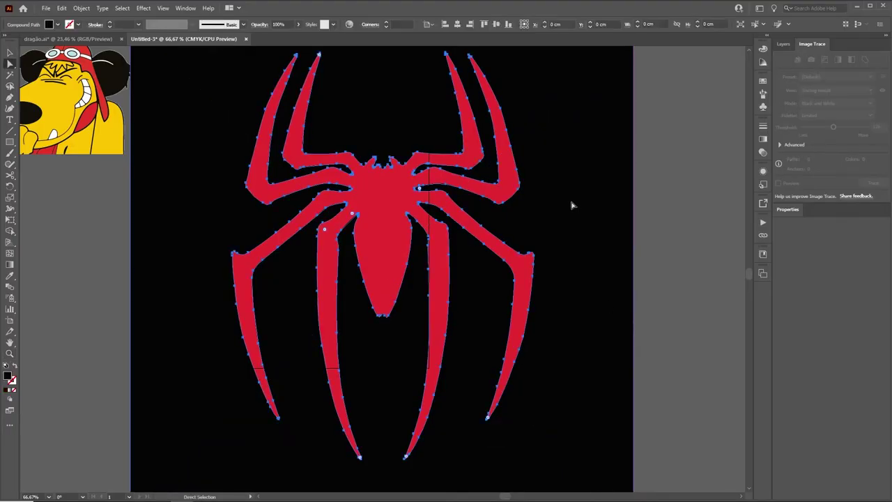
pyautogui.press('Delete')
# Reshape the tip of a spider leg with Direct Selection.
pyautogui.scroll(-3, 602, 258)
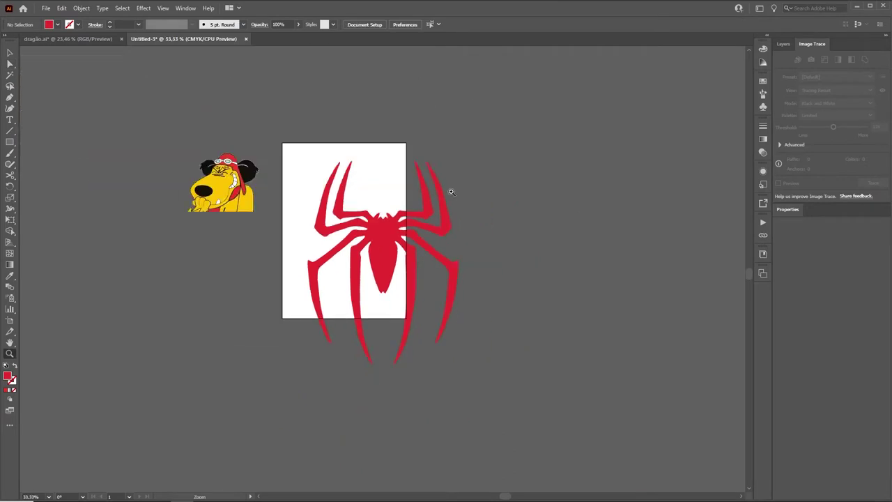
pyautogui.scroll(10, 448, 191)
pyautogui.moveTo(154, 268); pyautogui.dragTo(163, 263)
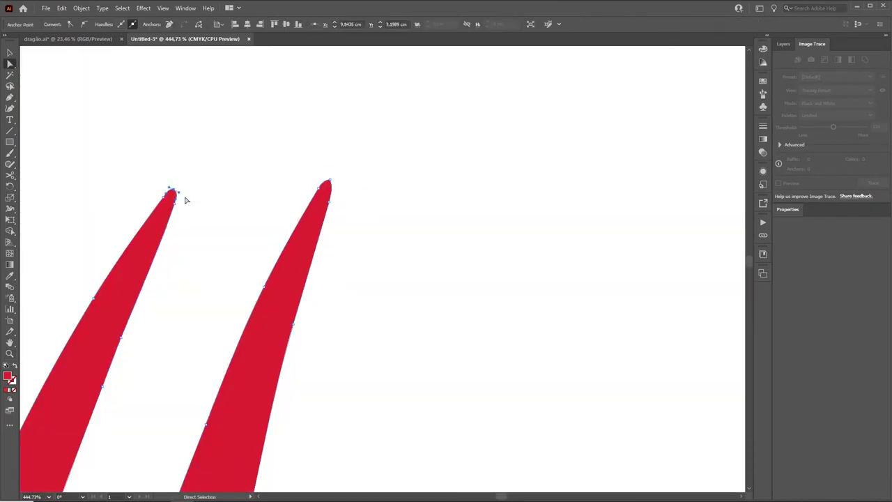
pyautogui.scroll(5, 171, 193)
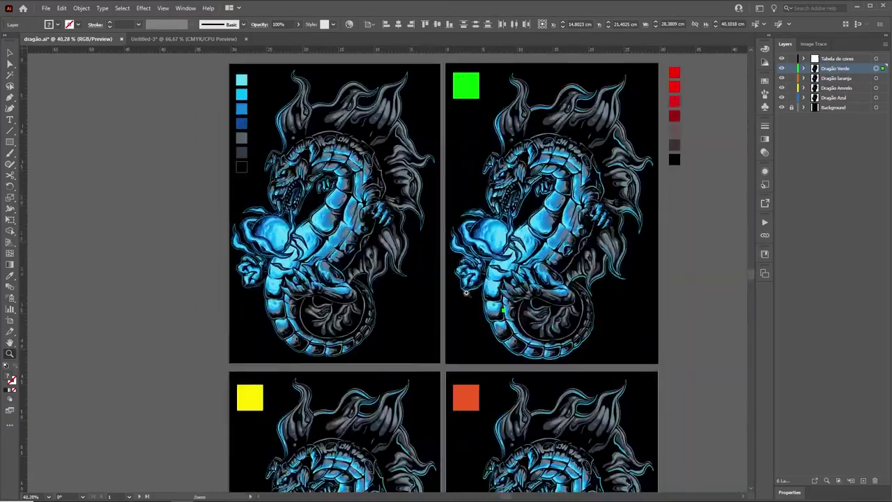
# Zoom out to show all four dragon artboards, selecting then deselecting the second dragon.
pyautogui.keyDown('alt'); pyautogui.click(466, 293); pyautogui.keyUp('alt')
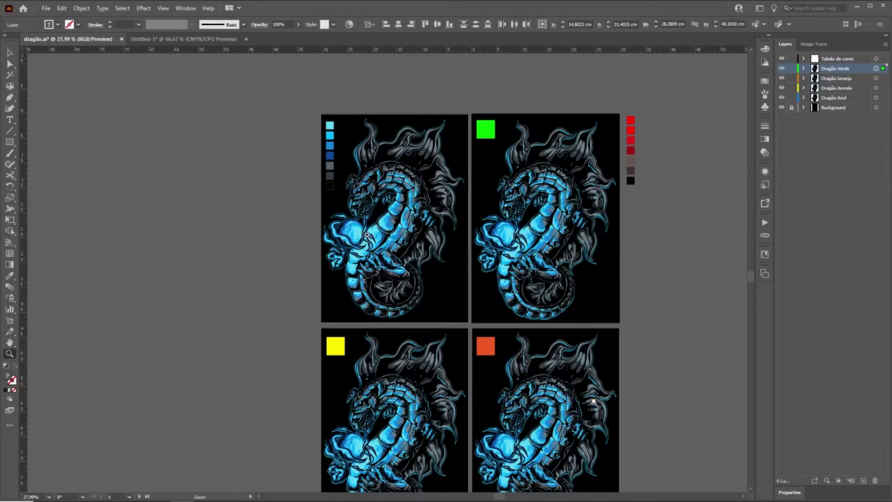
pyautogui.press('v')
pyautogui.click(543, 209)
pyautogui.click(628, 205)
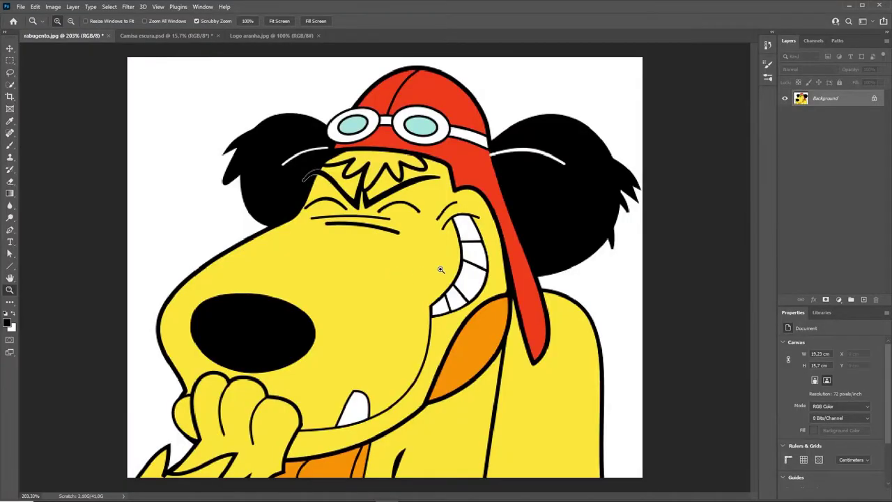
# In Image Size, switch units to centimetres and set resolution 300 without resampling.
pyautogui.moveTo(449, 250); pyautogui.dragTo(432, 257)
pyautogui.hotkey('alt', 'i')
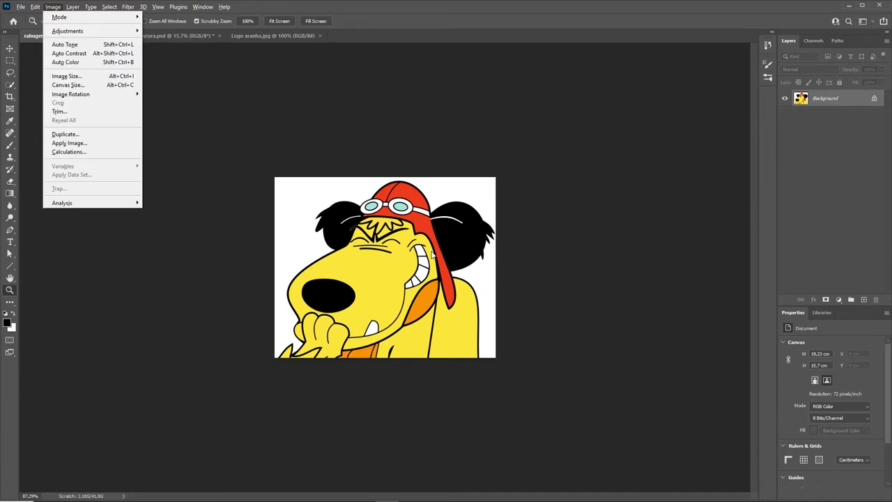
pyautogui.click(87, 77)
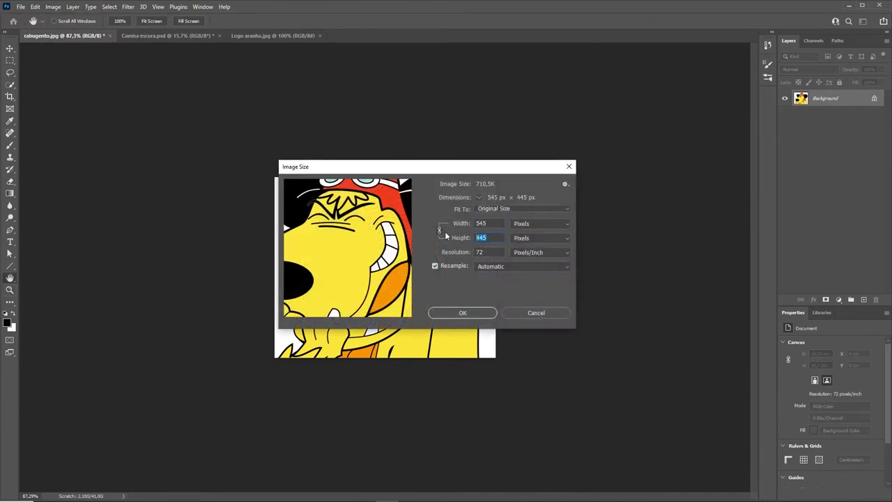
pyautogui.click(529, 225)
pyautogui.press('Down')
pyautogui.press('Down')
pyautogui.press('Return')
pyautogui.write('300')
pyautogui.click(453, 267)
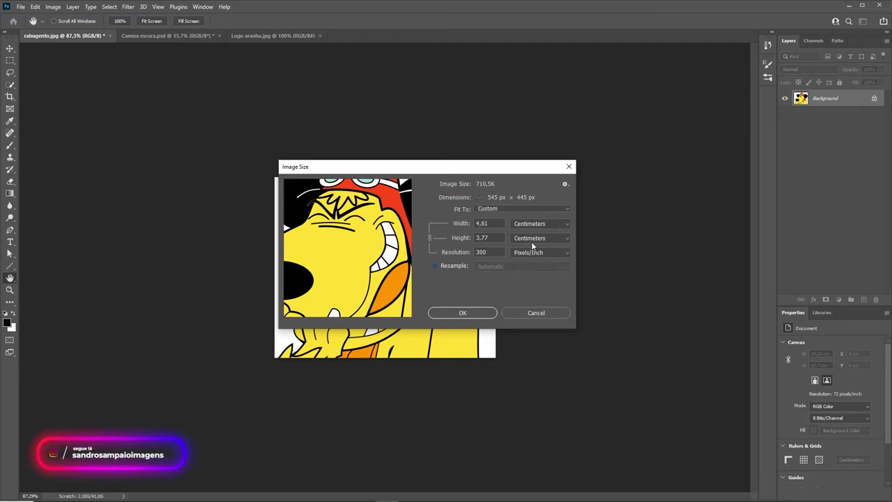
# Turn resampling back on, switch to pixels and set the height to 1200.
pyautogui.click(435, 266)
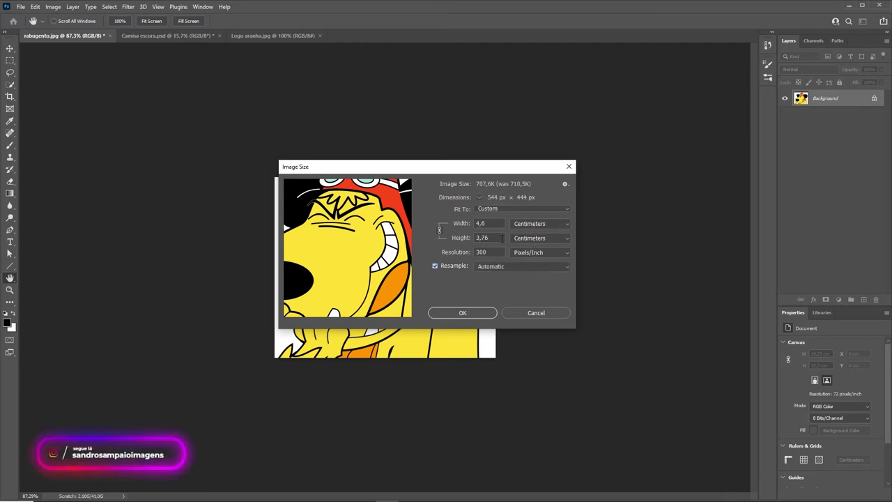
pyautogui.click(539, 223)
pyautogui.click(520, 239)
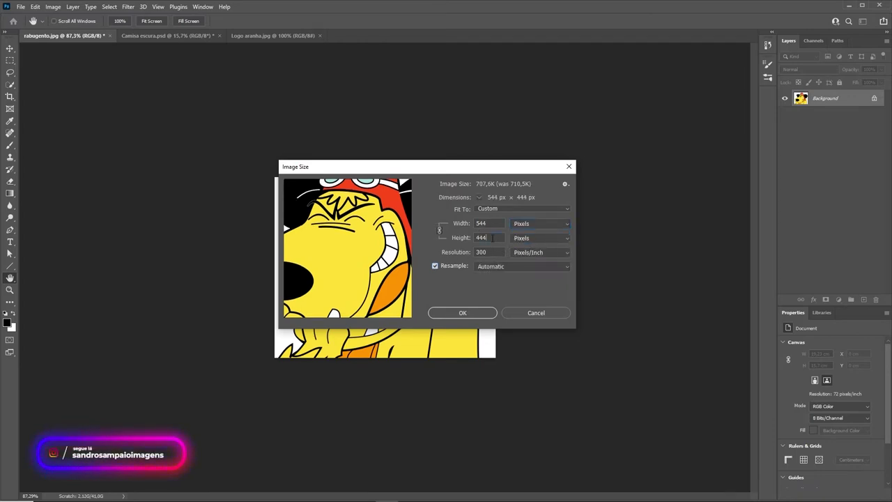
pyautogui.write('1200')
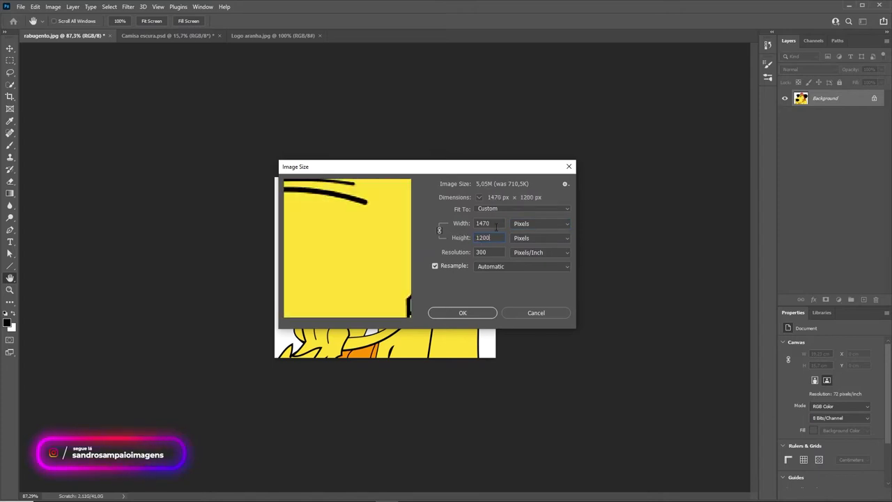
pyautogui.moveTo(409, 216); pyautogui.dragTo(390, 230)
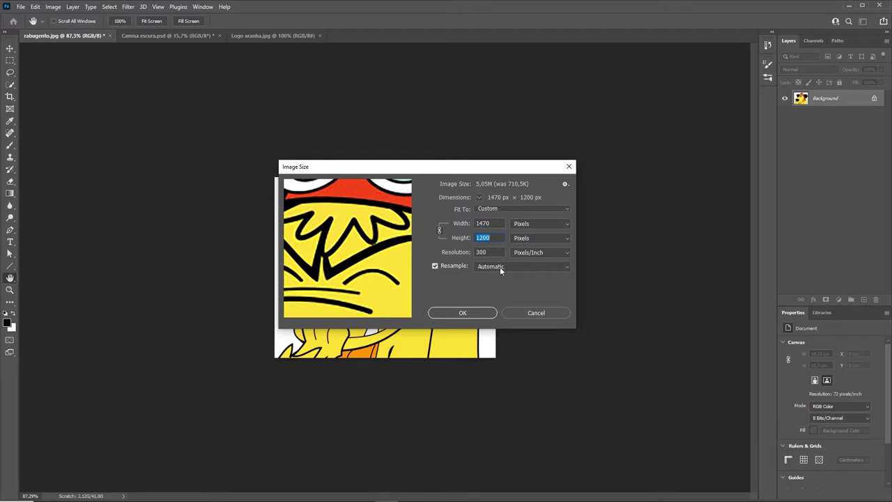
pyautogui.moveTo(347, 248)
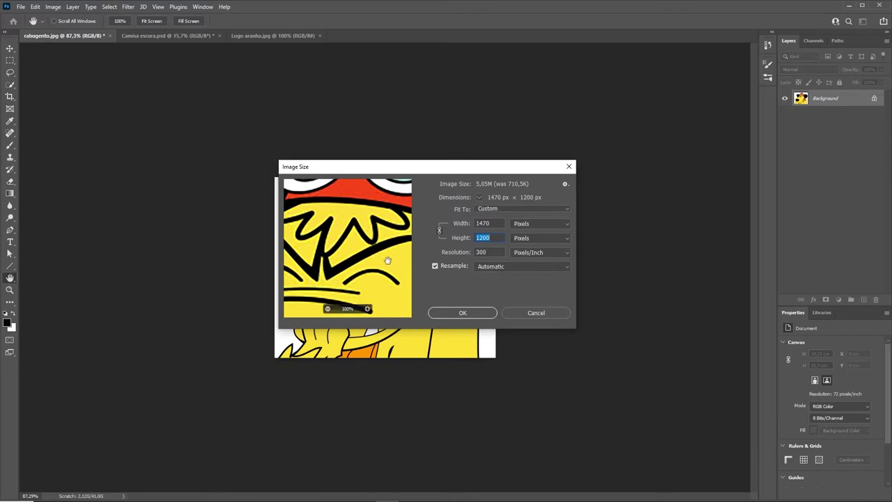
# Try Bilinear and Preserve Details resampling, settle on Automatic, and apply 1470 × 1200 px.
pyautogui.click(505, 268)
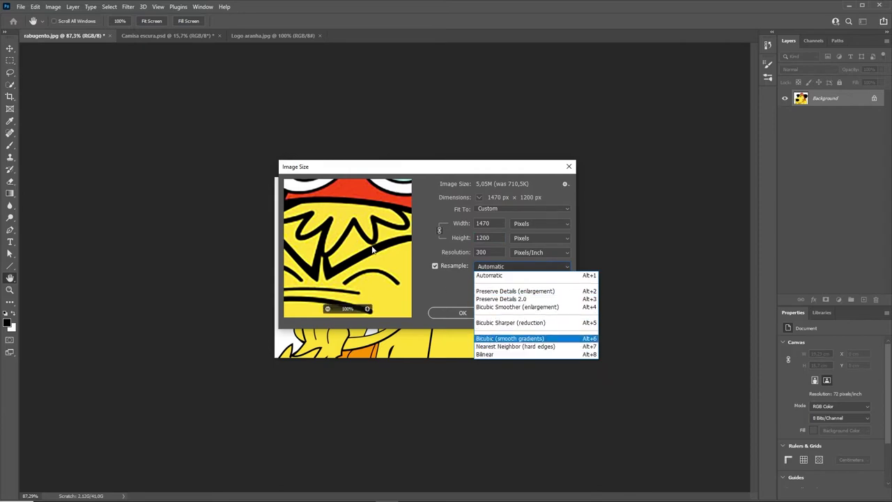
pyautogui.click(506, 355)
pyautogui.moveTo(370, 243); pyautogui.dragTo(366, 273)
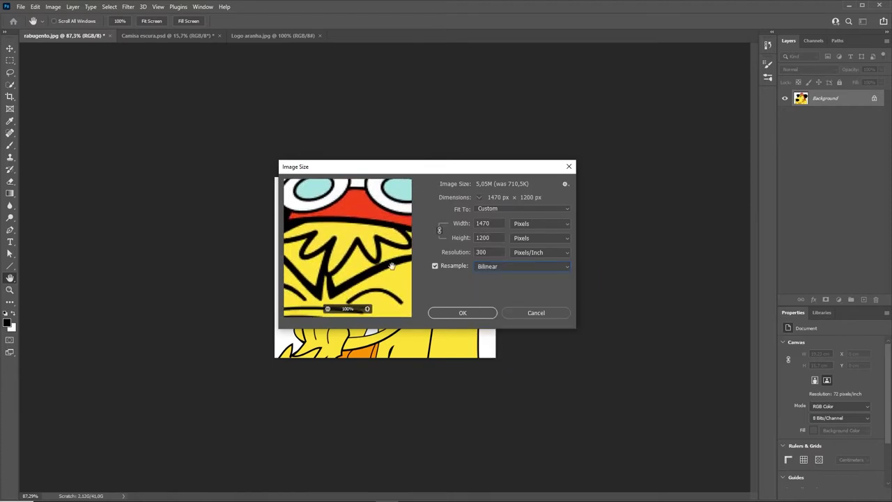
pyautogui.click(523, 266)
pyautogui.click(484, 293)
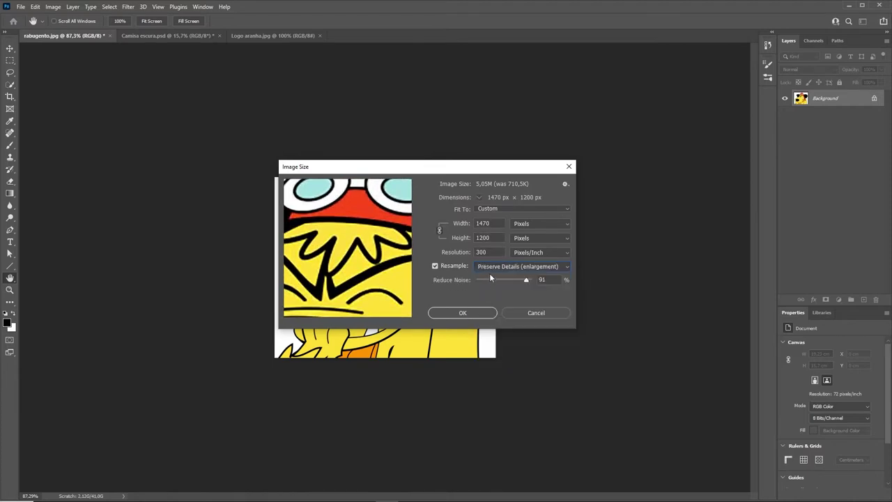
pyautogui.click(502, 267)
pyautogui.click(488, 284)
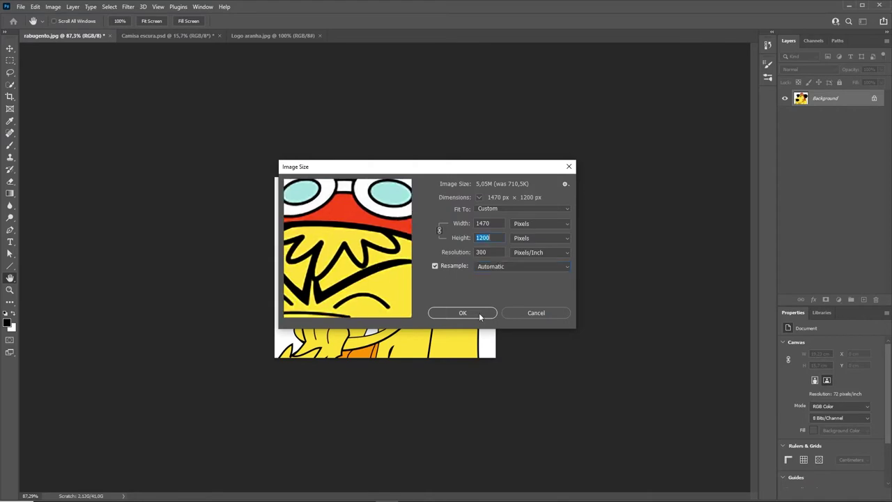
pyautogui.click(480, 315)
pyautogui.moveTo(515, 242); pyautogui.dragTo(541, 174)
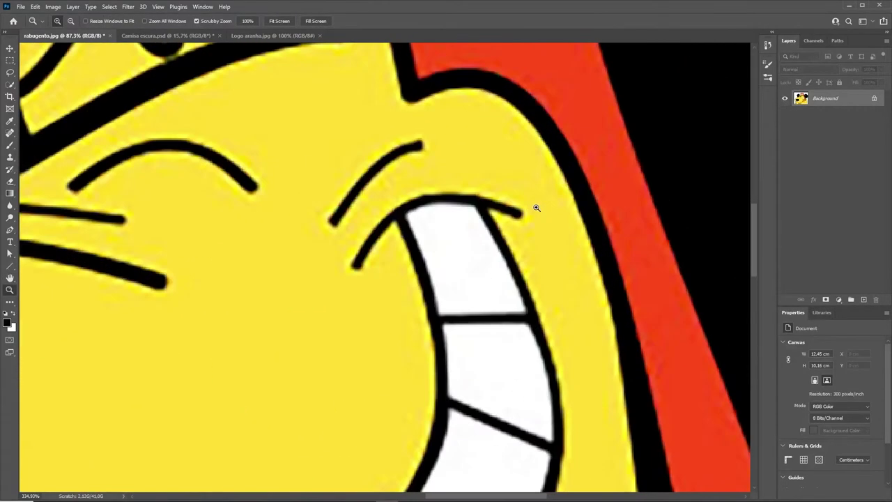
# Compare the original snapshot with the Image Size state in History, keeping the resized version.
pyautogui.click(768, 45)
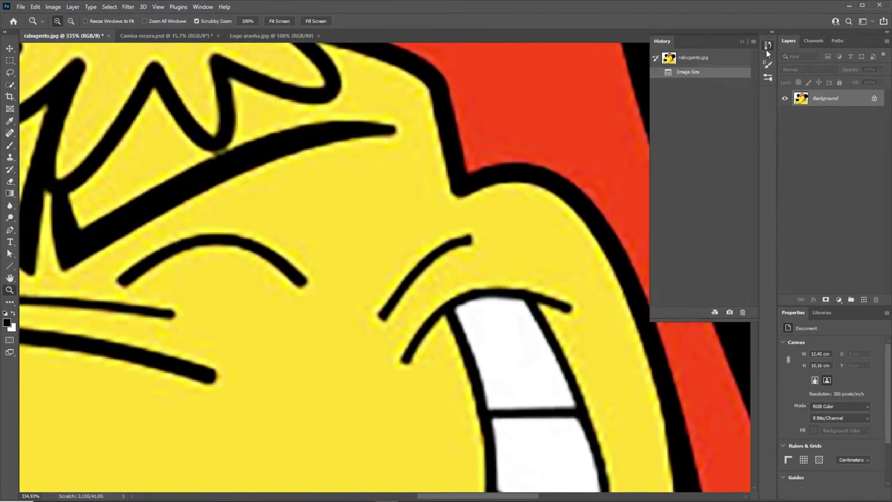
pyautogui.click(725, 60)
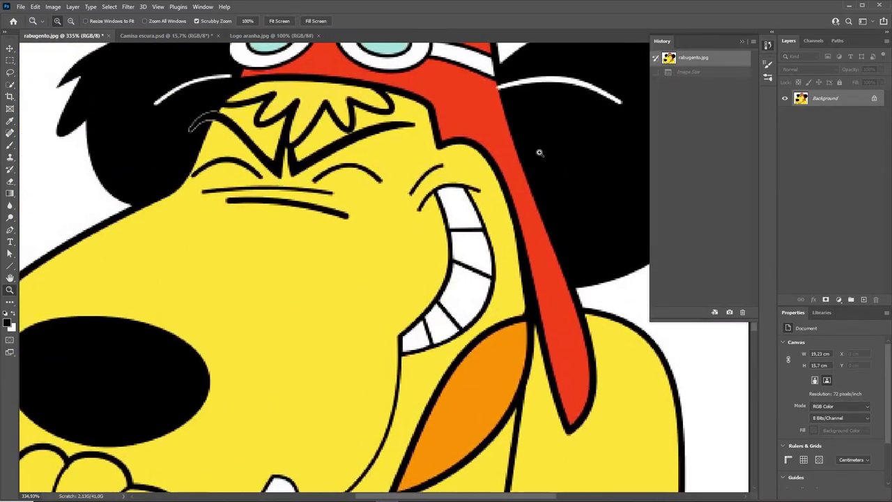
pyautogui.moveTo(537, 149); pyautogui.dragTo(568, 143)
pyautogui.click(687, 72)
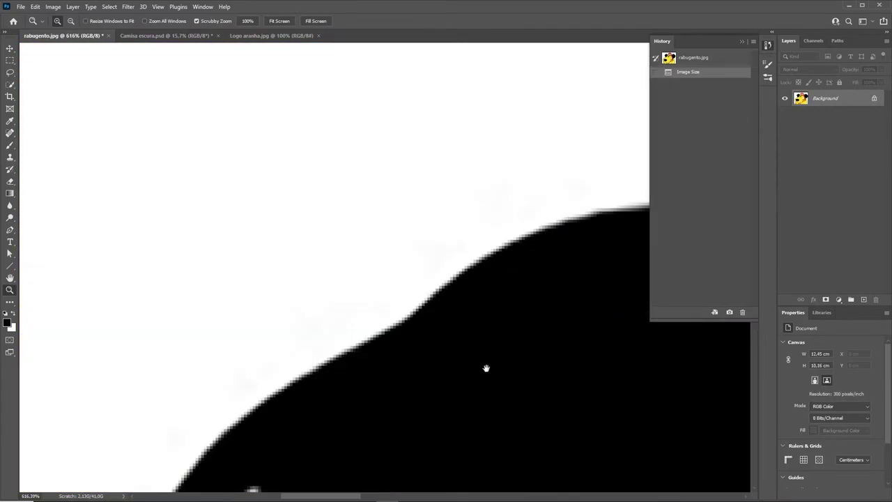
pyautogui.moveTo(486, 367); pyautogui.dragTo(370, 224)
pyautogui.scroll(-2, 458, 258)
pyautogui.scroll(-2, 458, 261)
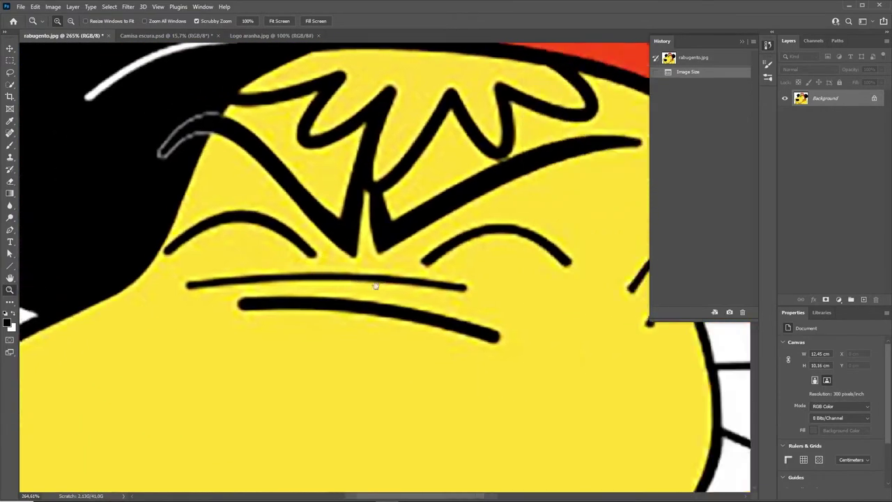
pyautogui.scroll(-1, 458, 265)
pyautogui.scroll(-2, 458, 269)
pyautogui.scroll(-1, 458, 270)
pyautogui.scroll(4, 422, 264)
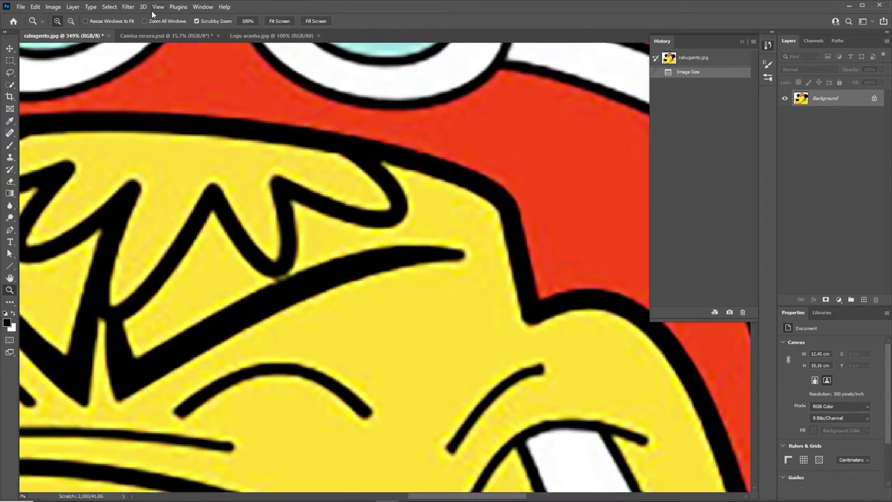
pyautogui.click(128, 7)
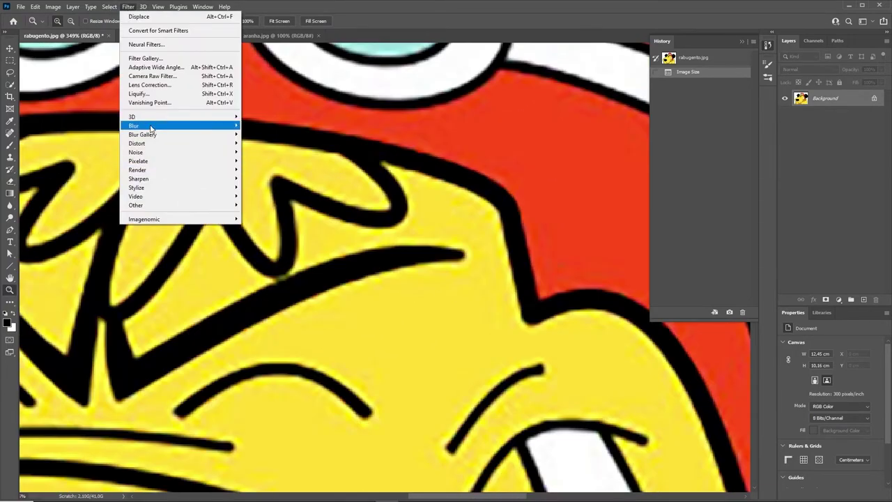
pyautogui.moveTo(134, 126)
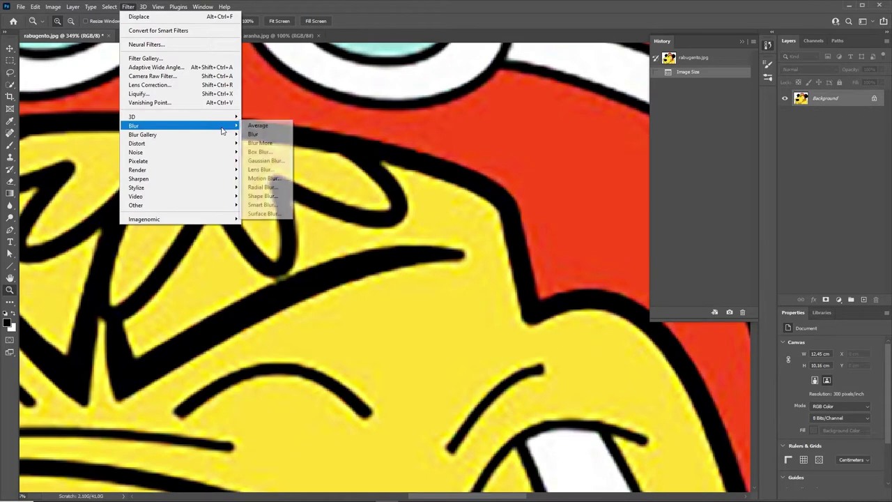
# Apply a 1-pixel Gaussian Blur to the enlarged dog and compare it with the unblurred version.
pyautogui.click(265, 161)
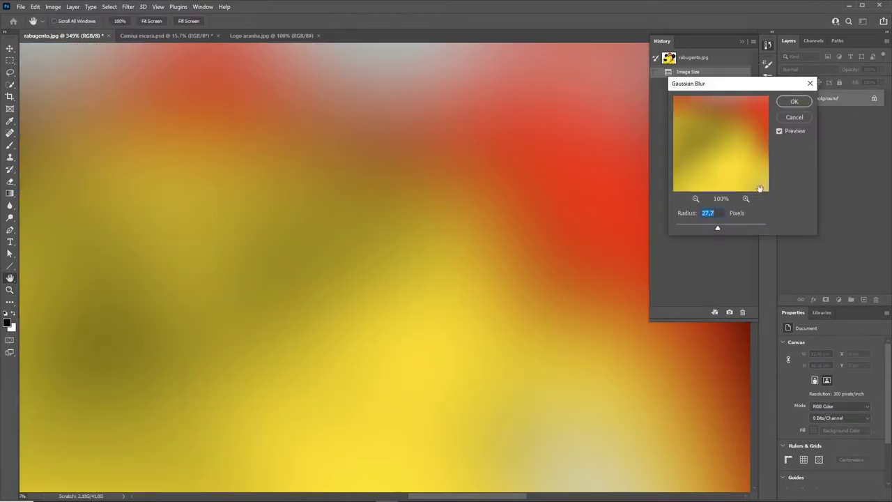
pyautogui.write('1')
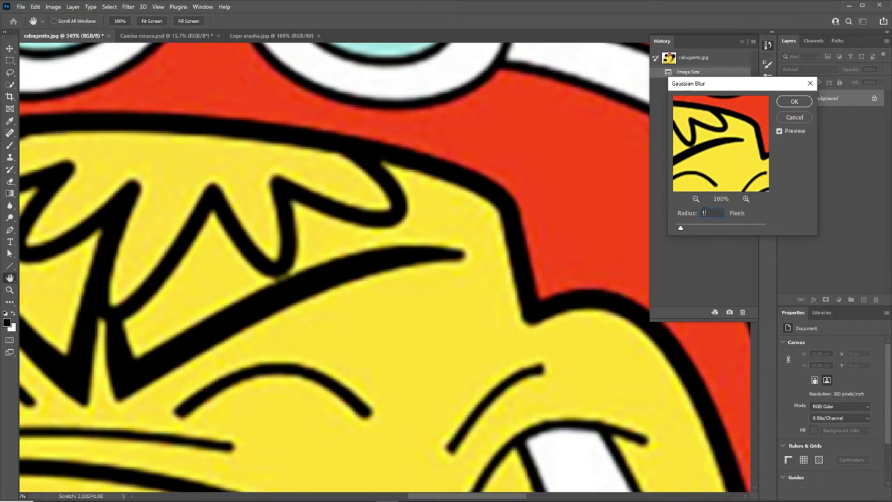
pyautogui.press('Return')
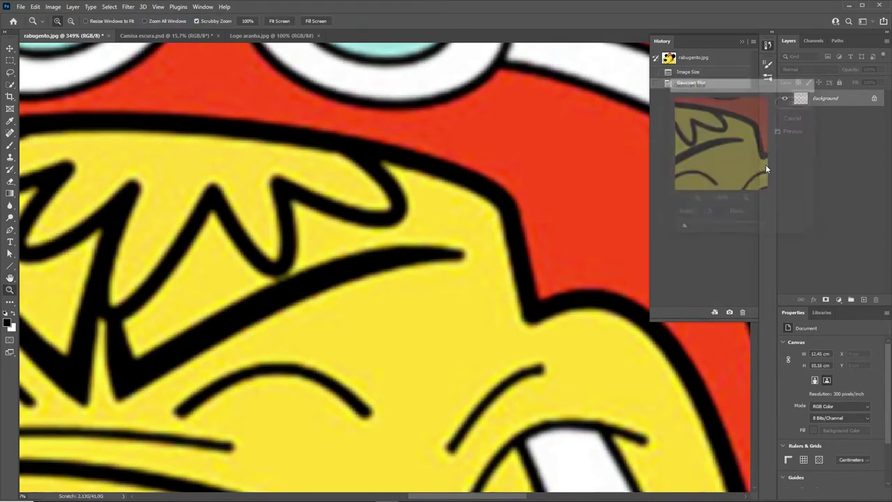
pyautogui.moveTo(446, 225); pyautogui.dragTo(432, 238)
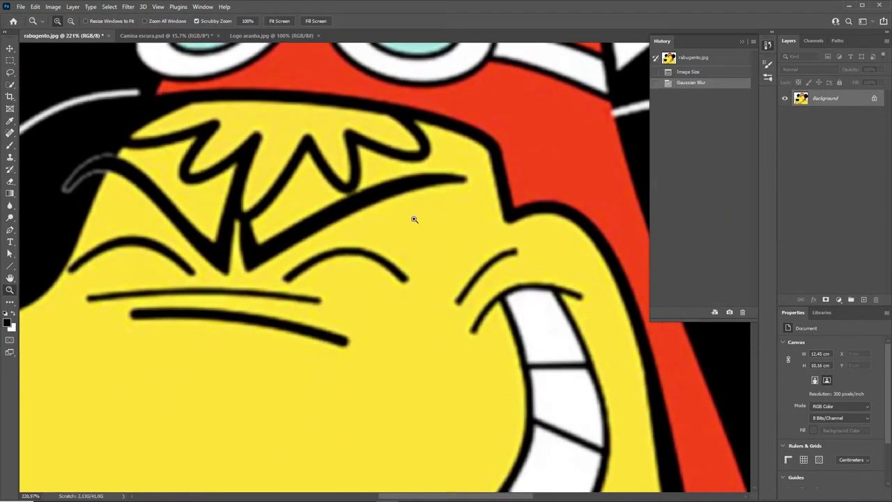
pyautogui.click(697, 72)
# Hide the History panel and bring up Brightness/Contrast for the dog image.
pyautogui.click(742, 43)
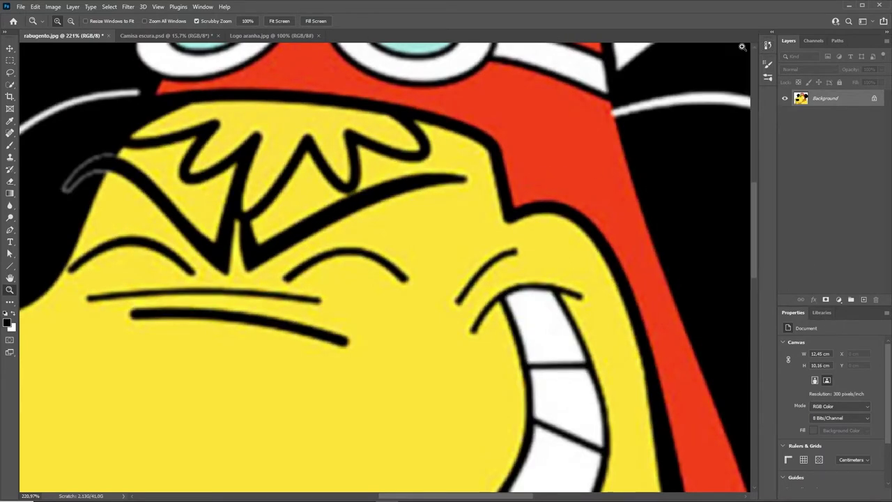
pyautogui.click(838, 299)
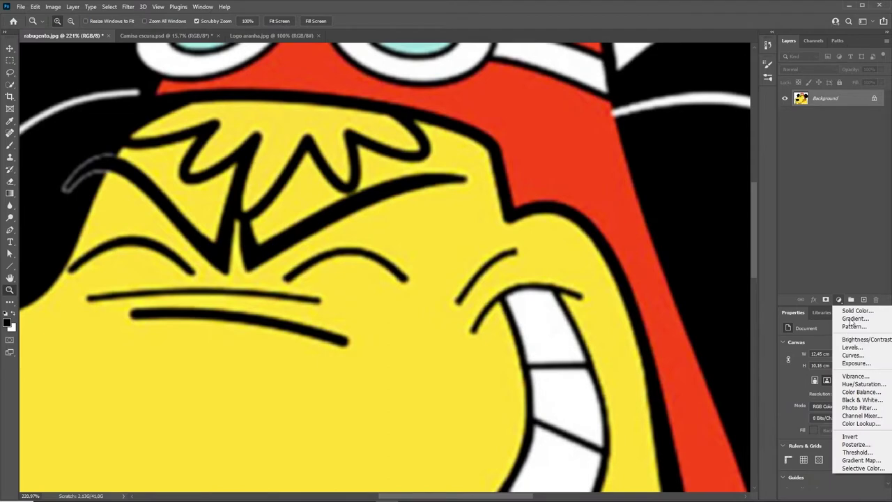
pyautogui.click(783, 280)
pyautogui.click(53, 6)
pyautogui.moveTo(68, 31)
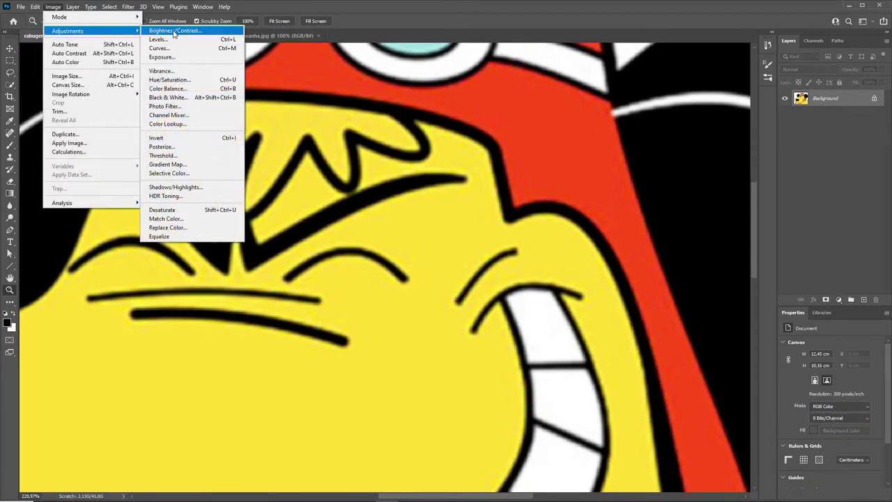
pyautogui.click(174, 31)
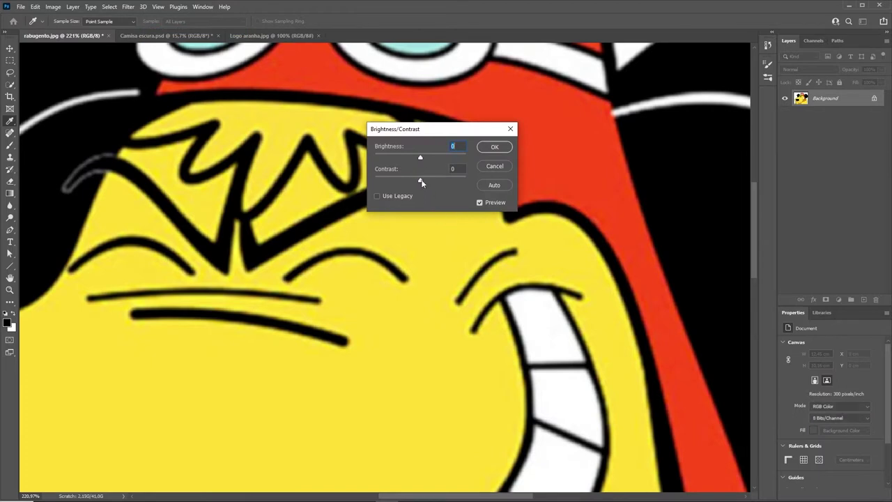
# Raise contrast to 100, compare with Preview toggled, apply it and zoom out to the whole dog.
pyautogui.moveTo(438, 184); pyautogui.dragTo(448, 185)
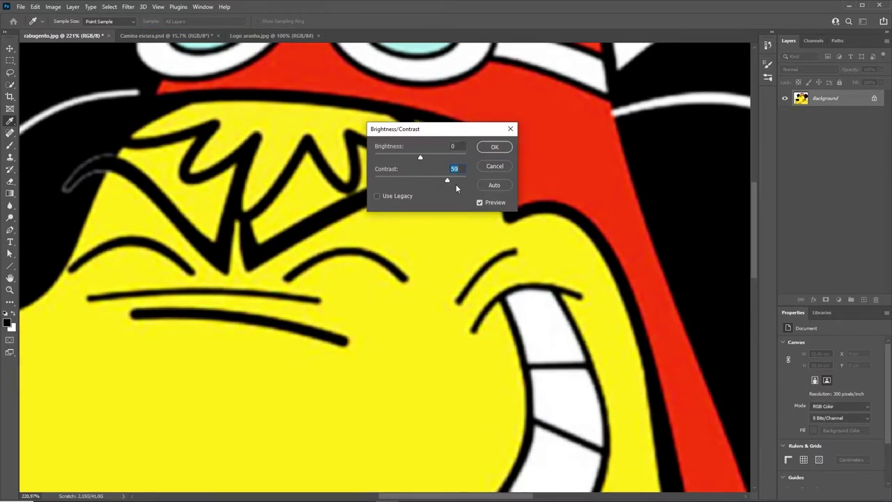
pyautogui.click(501, 203)
pyautogui.click(501, 203)
pyautogui.write('90')
pyautogui.click(488, 204)
pyautogui.click(488, 206)
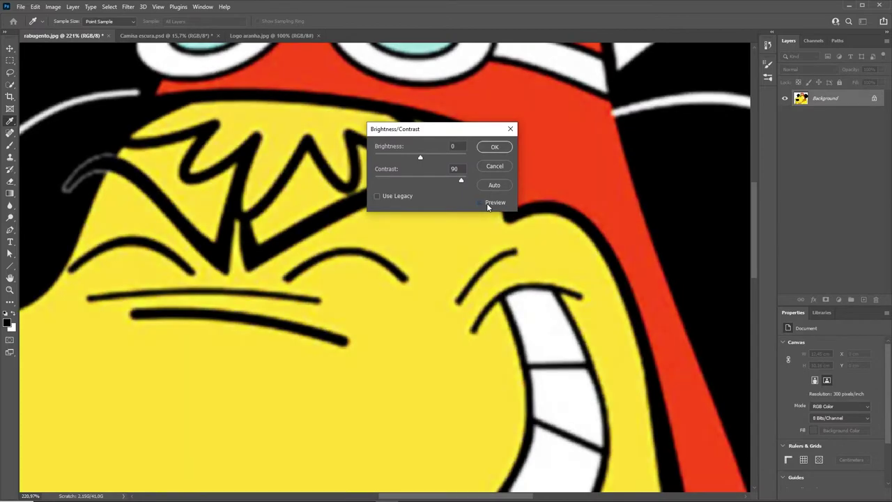
pyautogui.click(488, 204)
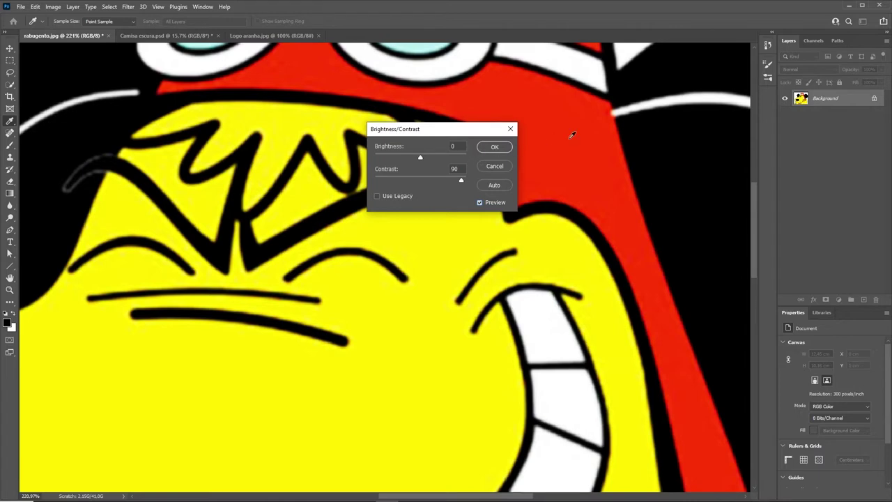
pyautogui.click(495, 148)
pyautogui.press('z')
pyautogui.moveTo(313, 132); pyautogui.dragTo(244, 132)
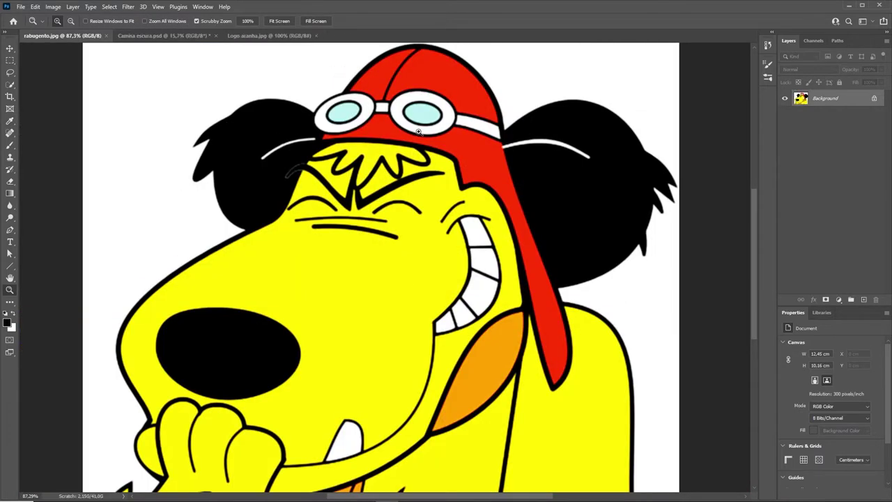
# Resize Logo aranha.jpg to a 1500 px height, giving 1493 × 1500 pixels.
pyautogui.click(254, 36)
pyautogui.moveTo(391, 230)
pyautogui.mouseDown()
pyautogui.moveTo(460, 231)
pyautogui.moveTo(440, 288)
pyautogui.moveTo(400, 289)
pyautogui.moveTo(436, 289)
pyautogui.moveTo(400, 288)
pyautogui.moveTo(397, 277)
pyautogui.moveTo(422, 272)
pyautogui.mouseUp()
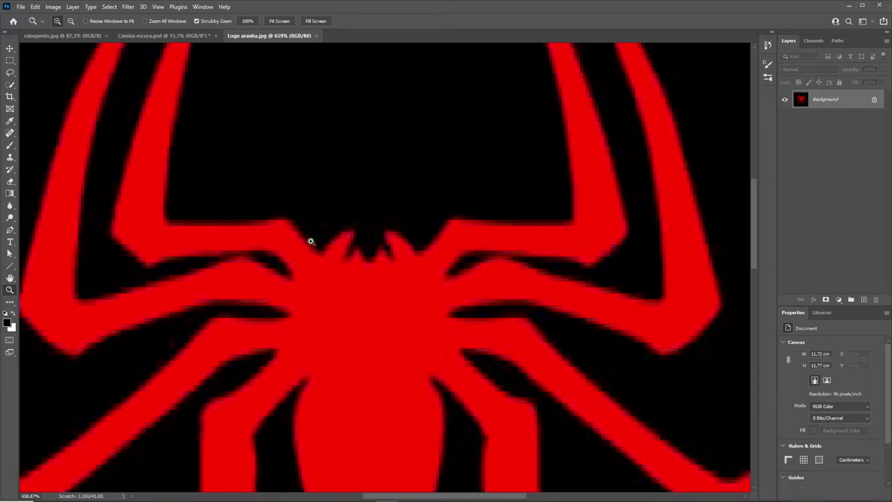
pyautogui.moveTo(348, 242); pyautogui.dragTo(364, 231)
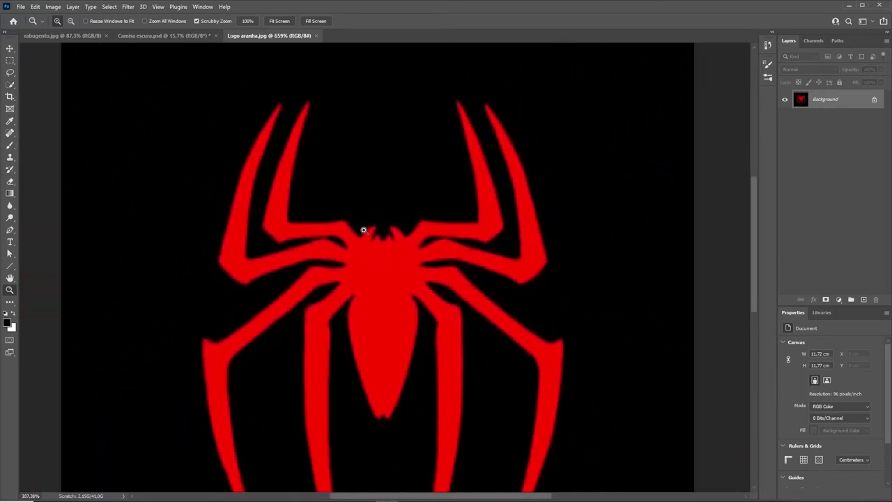
pyautogui.click(53, 7)
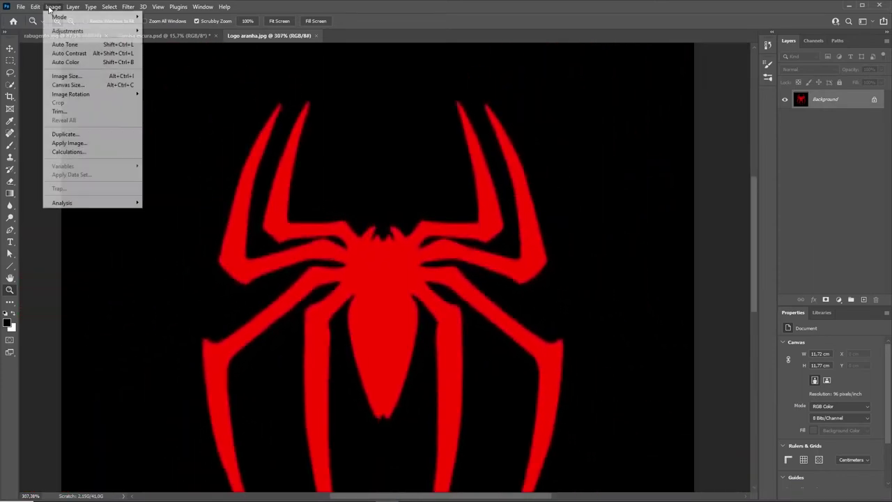
pyautogui.click(66, 76)
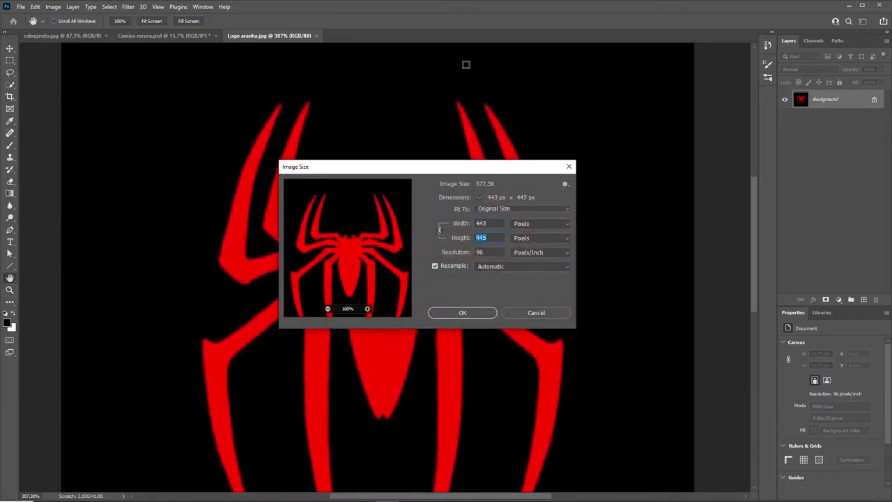
pyautogui.write('1500')
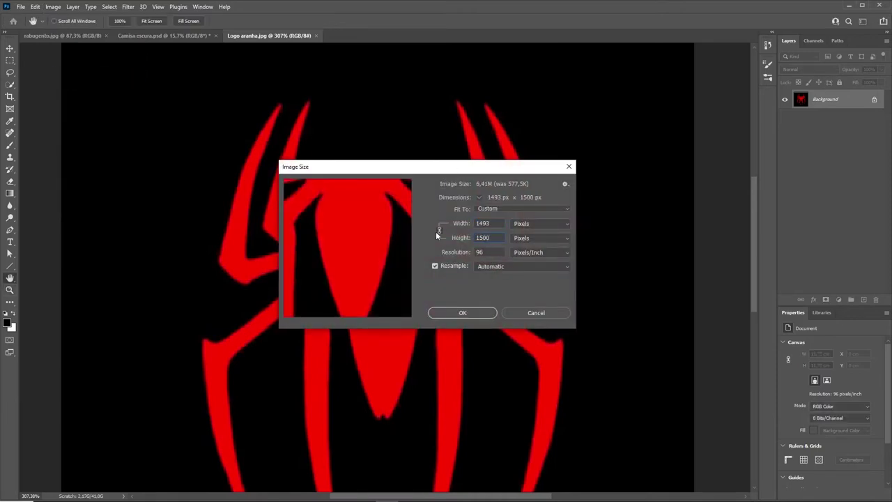
pyautogui.moveTo(370, 293); pyautogui.dragTo(365, 248)
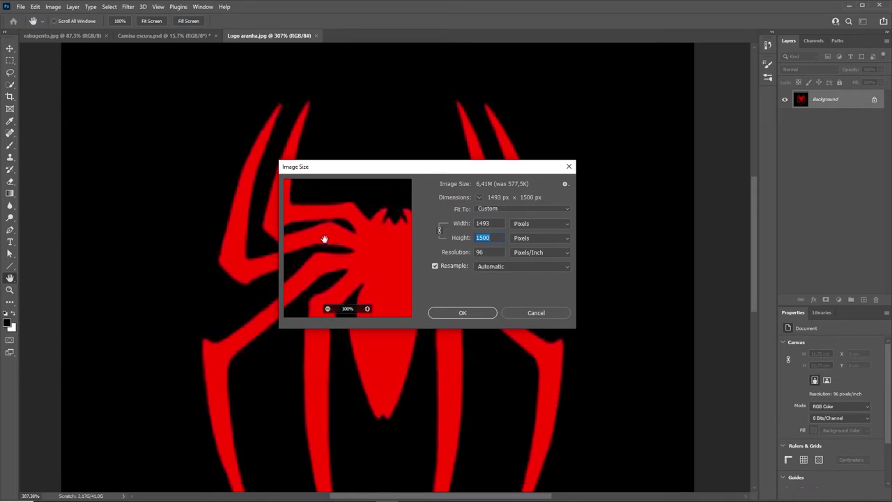
pyautogui.click(457, 314)
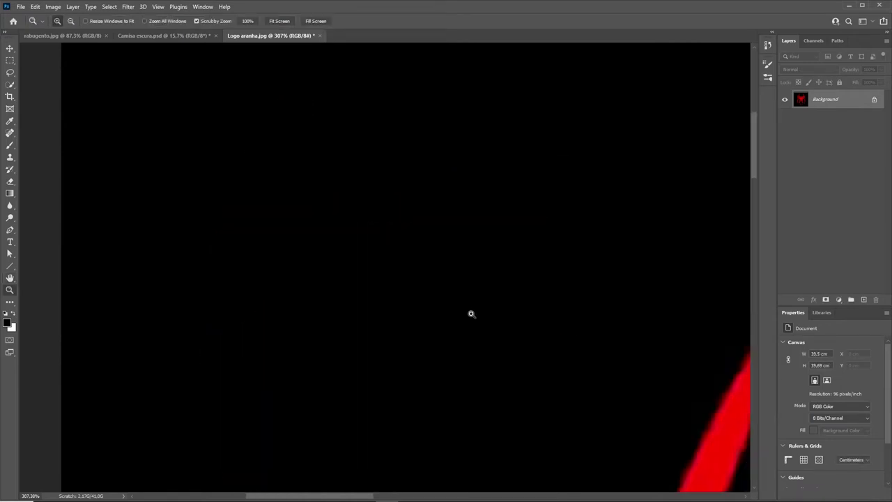
pyautogui.moveTo(472, 313); pyautogui.dragTo(394, 251)
pyautogui.moveTo(430, 149); pyautogui.dragTo(402, 182)
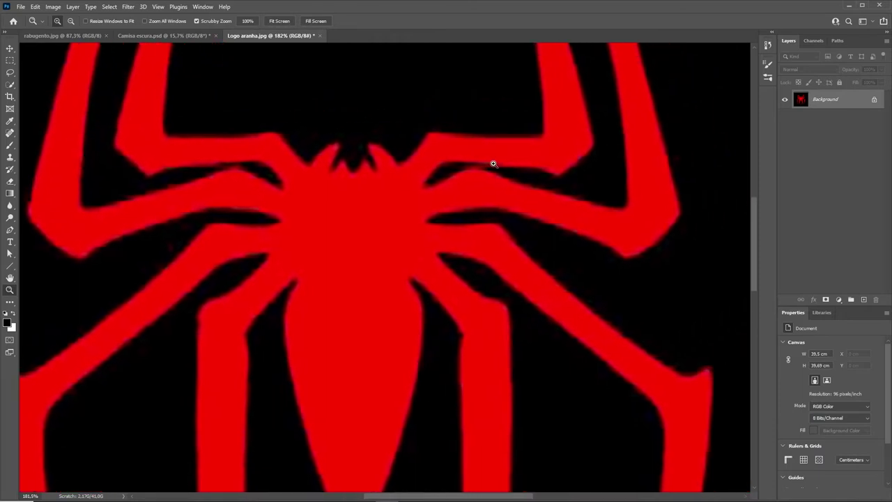
# Apply Levels, a Gaussian Blur, then a second Levels adjustment to the spider logo.
pyautogui.moveTo(492, 163); pyautogui.dragTo(481, 163)
pyautogui.hotkey('ctrl', 'l')
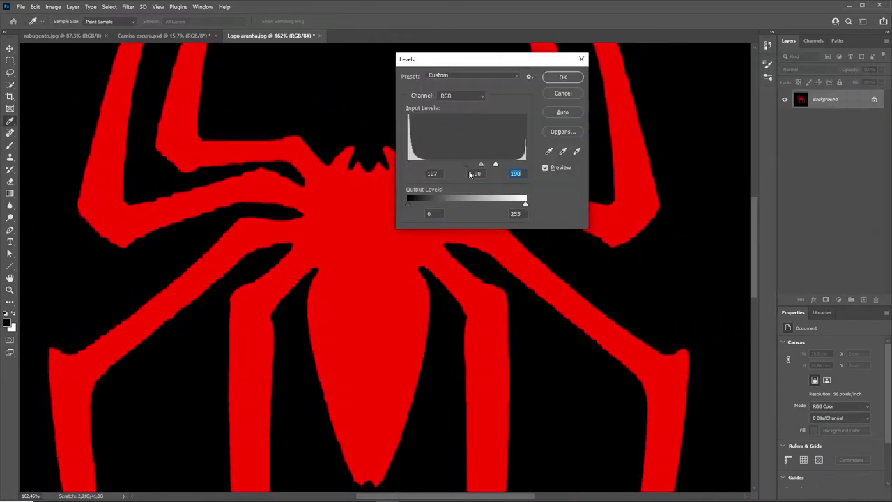
pyautogui.click(562, 76)
pyautogui.click(128, 6)
pyautogui.click(150, 20)
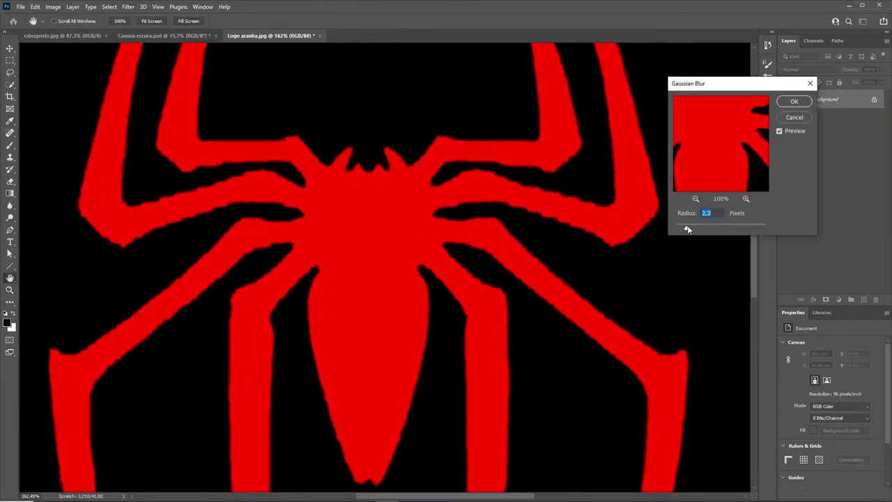
pyautogui.press('Return')
pyautogui.press('z')
pyautogui.hotkey('ctrl', 'l')
pyautogui.press('Return')
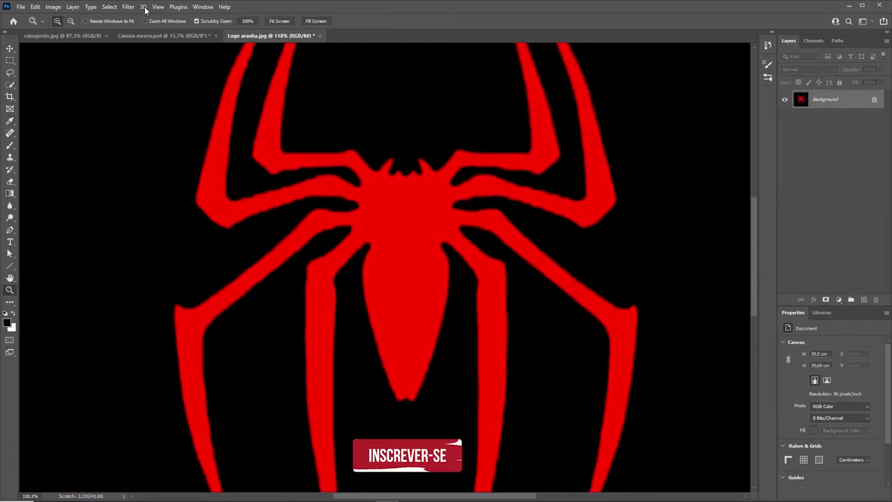
# Apply a Median noise filter with radius 17 to the spider logo.
pyautogui.click(129, 8)
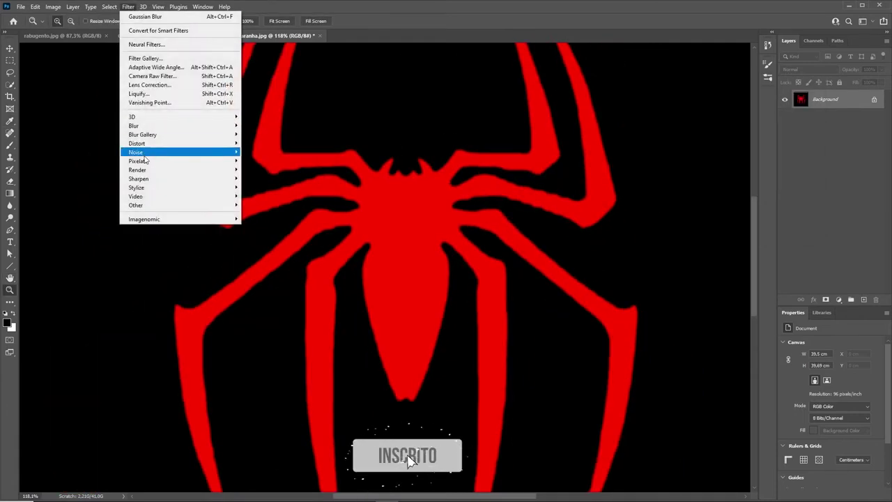
pyautogui.moveTo(136, 152)
pyautogui.click(267, 180)
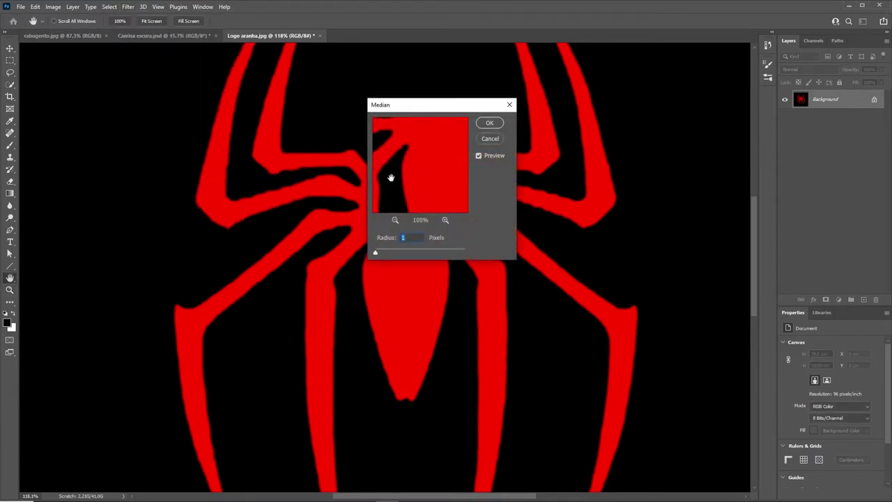
pyautogui.moveTo(391, 178); pyautogui.dragTo(438, 195)
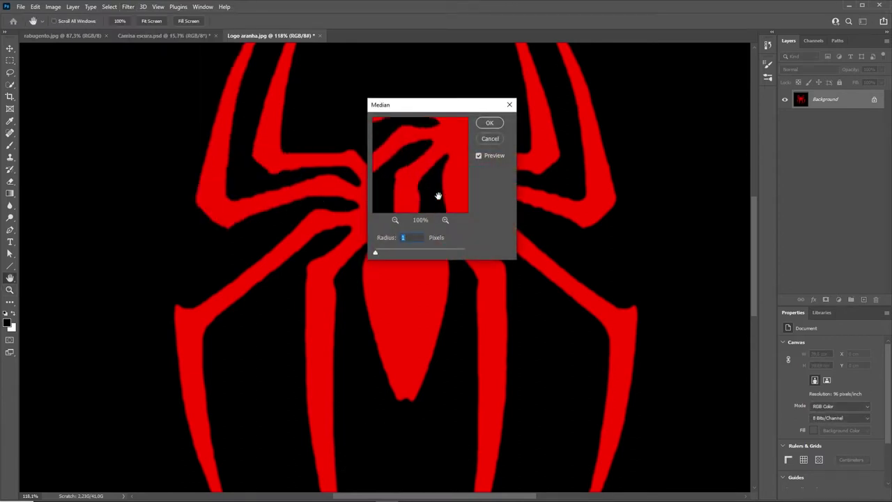
pyautogui.click(480, 156)
pyautogui.hotkey('shift', 'Up')
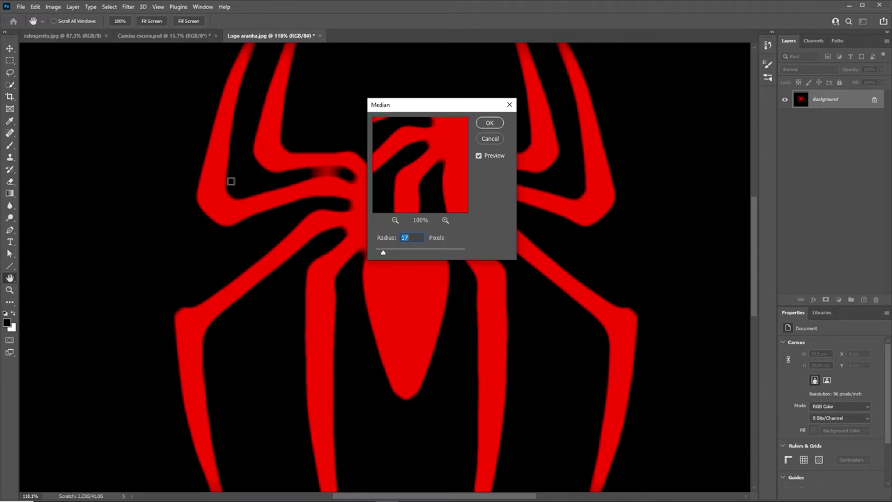
pyautogui.click(490, 123)
pyautogui.press('z')
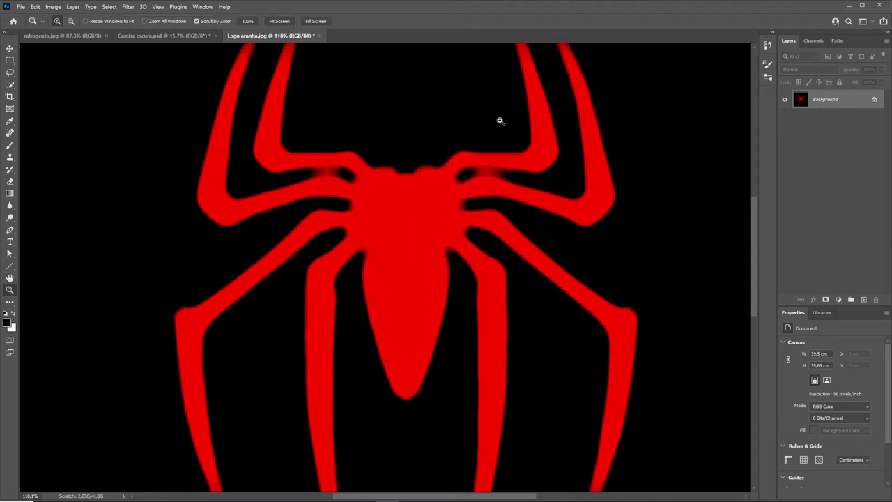
pyautogui.click(768, 45)
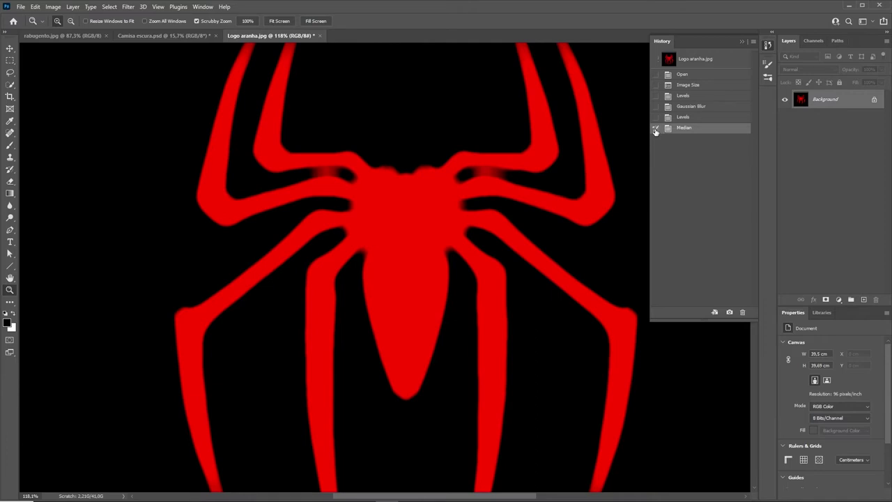
# Step back to Levels and History-Brush the Median smoothing onto the spider's upper leg edges with a small brush.
pyautogui.click(689, 117)
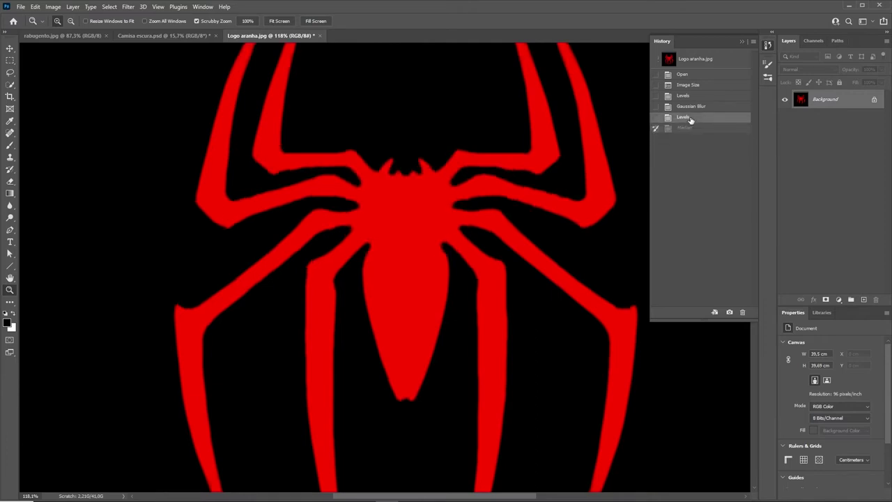
pyautogui.click(276, 207)
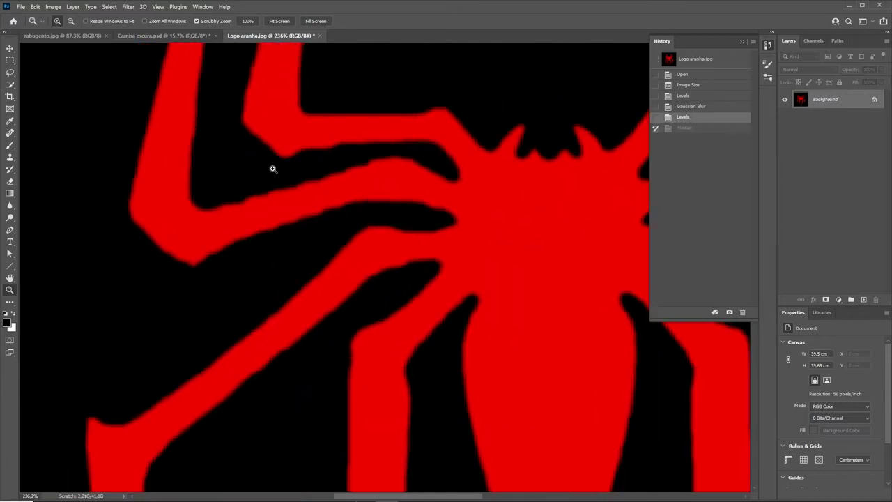
pyautogui.click(10, 169)
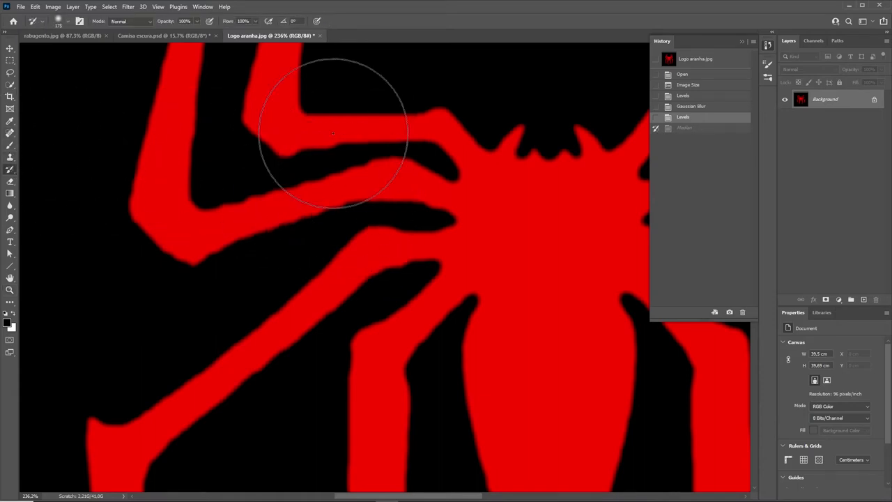
pyautogui.press('[')
pyautogui.press('[')
pyautogui.press('[')
pyautogui.press('[')
pyautogui.press('[')
pyautogui.press('[')
pyautogui.press('[')
pyautogui.press('[')
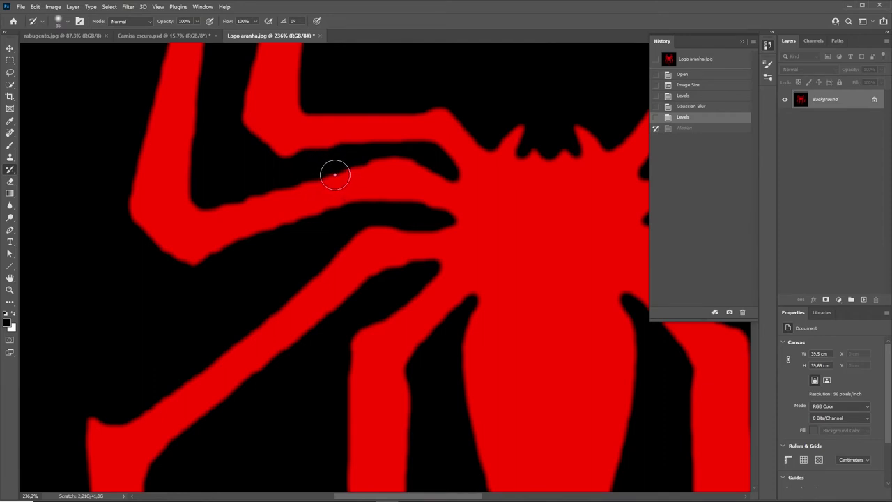
pyautogui.press('[')
pyautogui.press('[')
pyautogui.moveTo(359, 186)
pyautogui.mouseDown()
pyautogui.moveTo(362, 160)
pyautogui.moveTo(245, 199)
pyautogui.mouseUp()
pyautogui.moveTo(370, 165); pyautogui.dragTo(418, 175)
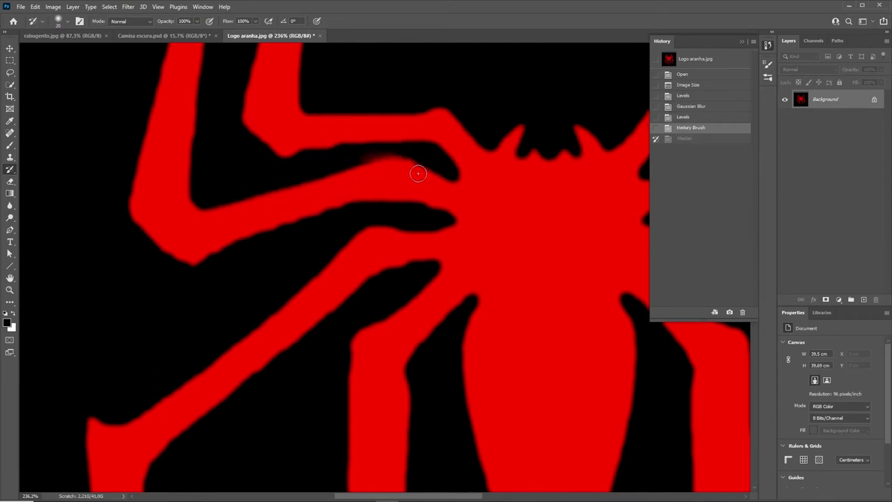
pyautogui.moveTo(265, 212); pyautogui.dragTo(319, 206)
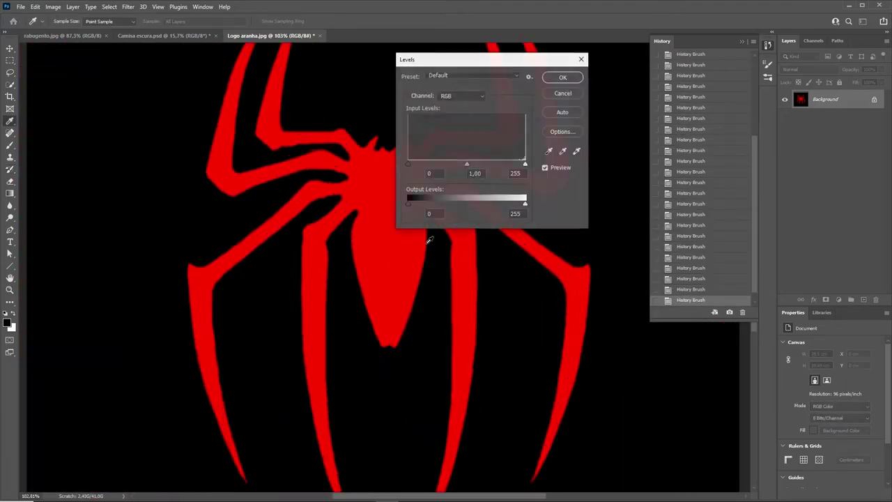
# Set Levels inputs to 41 black and 231 white, apply, and save Logo aranha.jpg.
pyautogui.moveTo(411, 165); pyautogui.dragTo(427, 164)
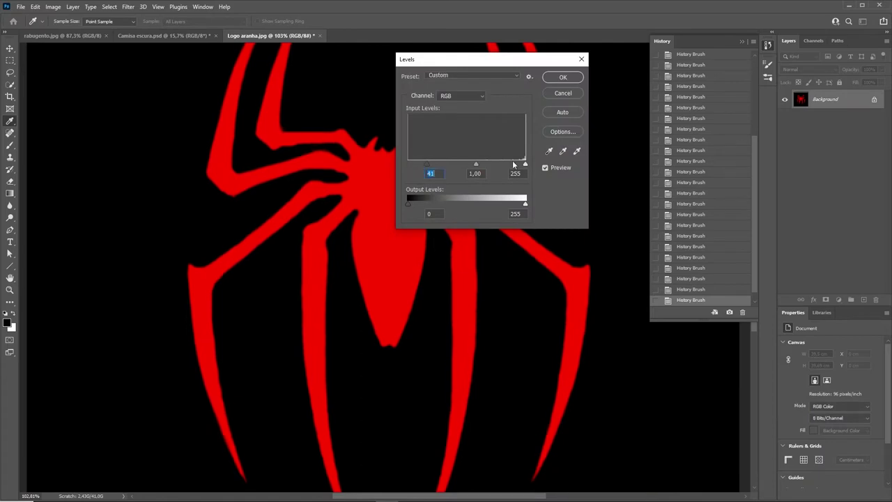
pyautogui.moveTo(525, 165)
pyautogui.mouseDown()
pyautogui.moveTo(514, 166)
pyautogui.moveTo(523, 166)
pyautogui.mouseUp()
pyautogui.click(562, 77)
pyautogui.moveTo(420, 120); pyautogui.dragTo(425, 206)
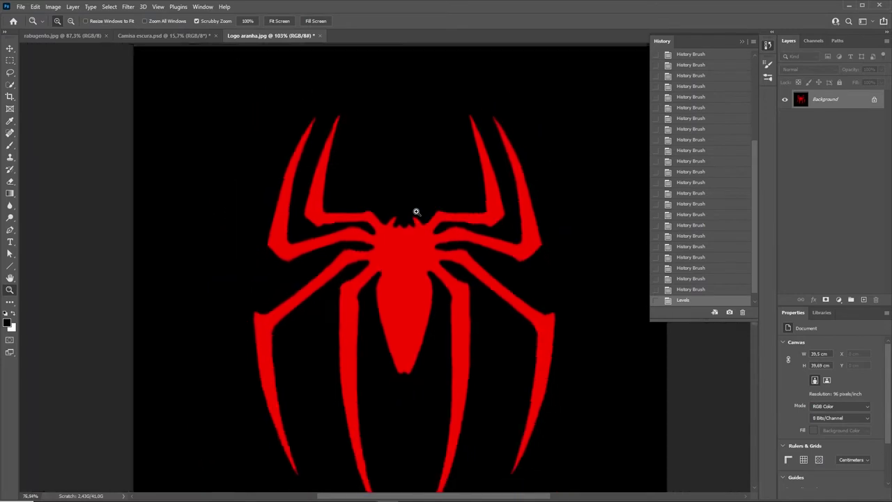
pyautogui.hotkey('ctrl', 's')
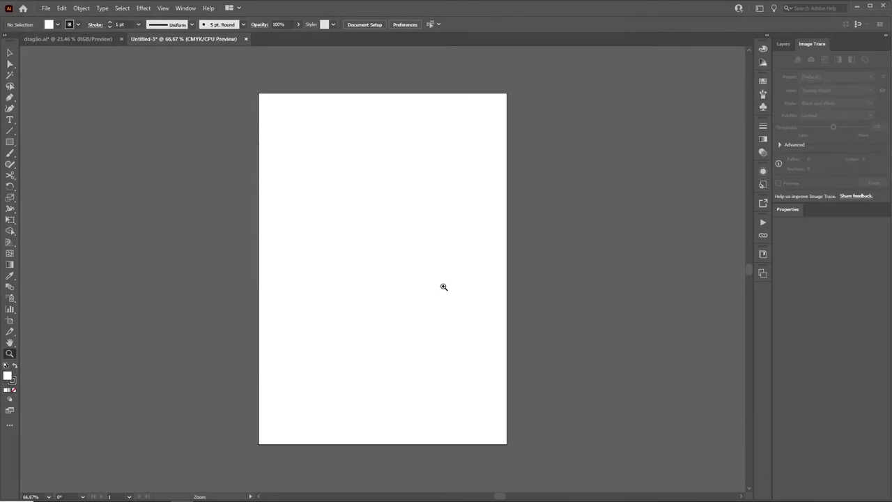
pyautogui.click(45, 7)
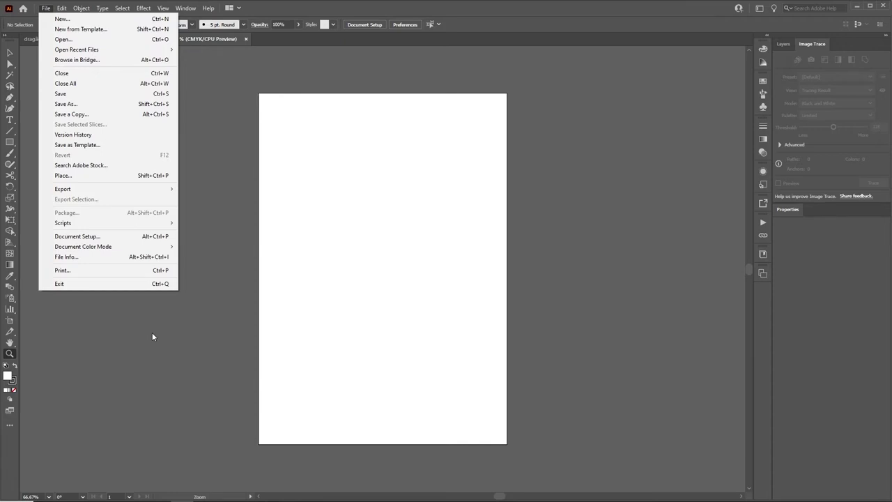
# Place rabugento.jpg onto the artboard as a linked image.
pyautogui.click(446, 228)
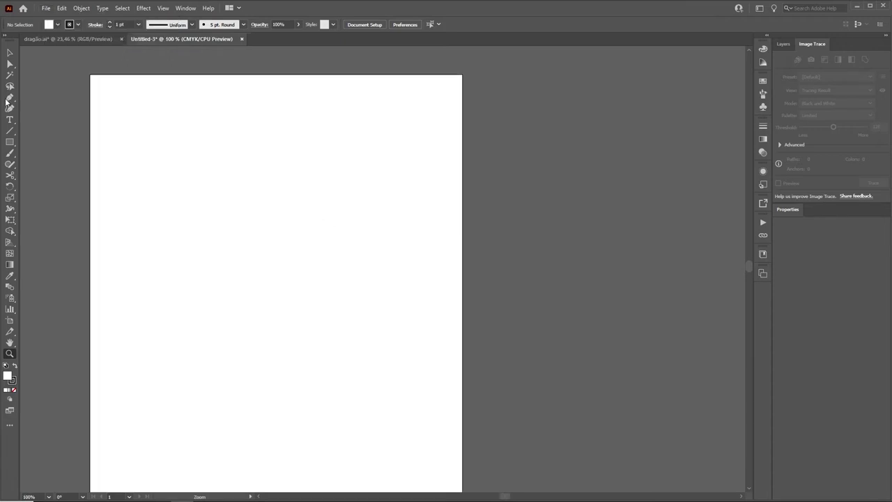
pyautogui.click(45, 7)
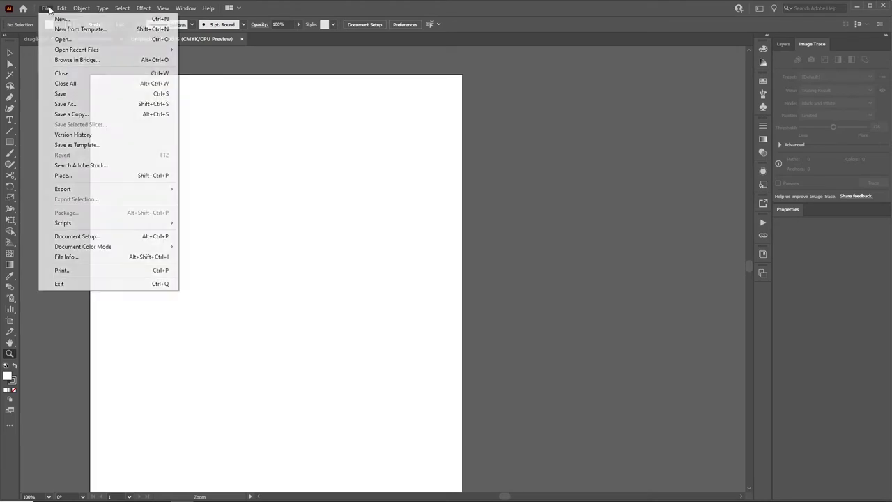
pyautogui.click(69, 169)
pyautogui.doubleClick(262, 148)
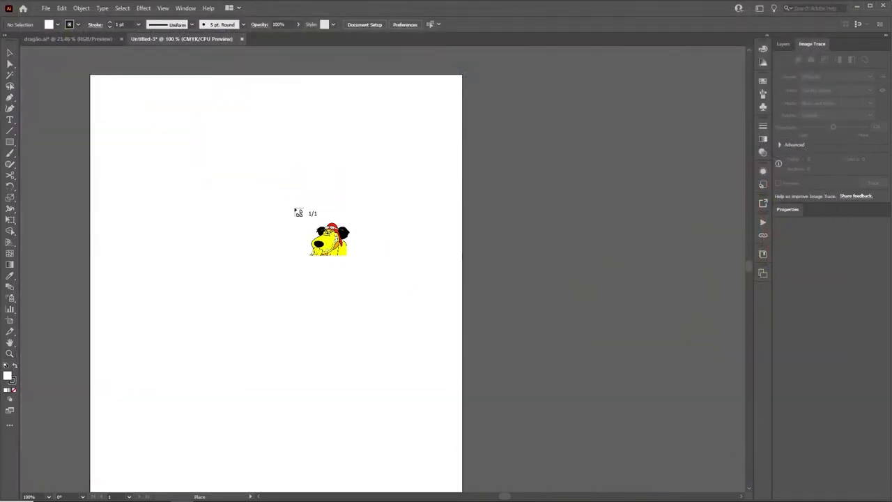
pyautogui.click(243, 159)
# Centre the dog image horizontally and vertically on the artboard, then zoom in on it.
pyautogui.press('v')
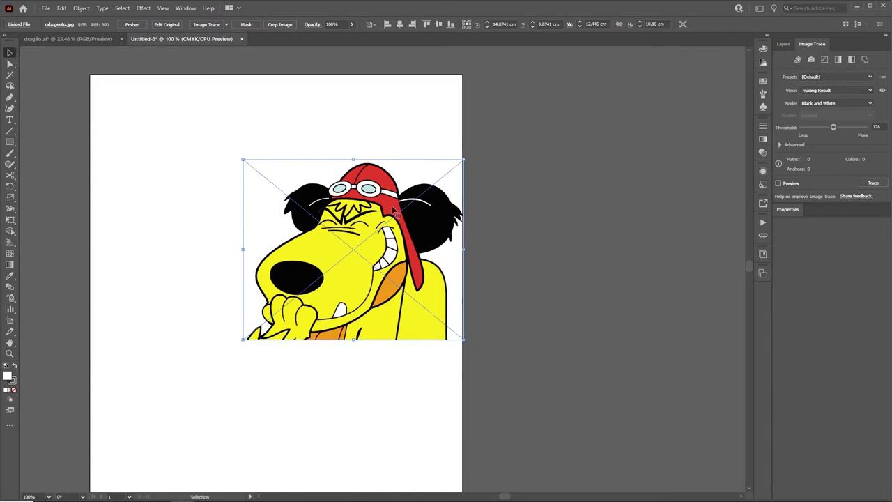
pyautogui.click(399, 25)
pyautogui.click(438, 25)
pyautogui.hotkey('ctrl', '-')
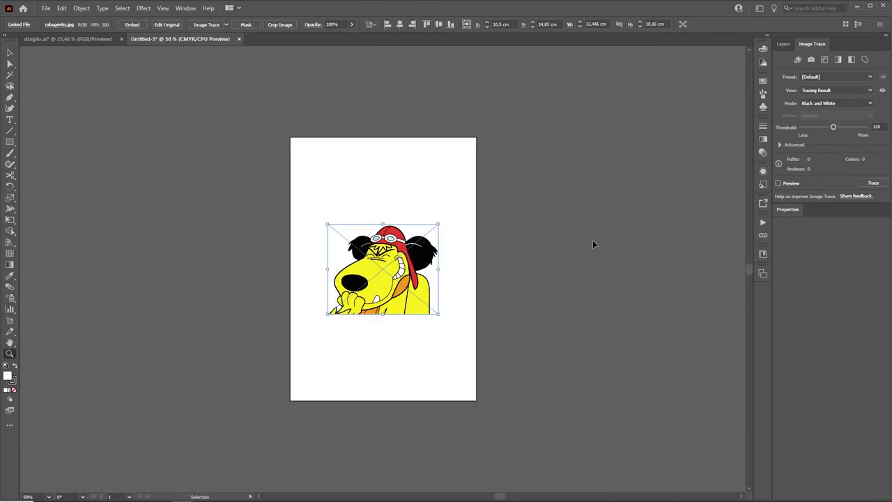
pyautogui.hotkey('ctrl', '+')
pyautogui.hotkey('ctrl', '+')
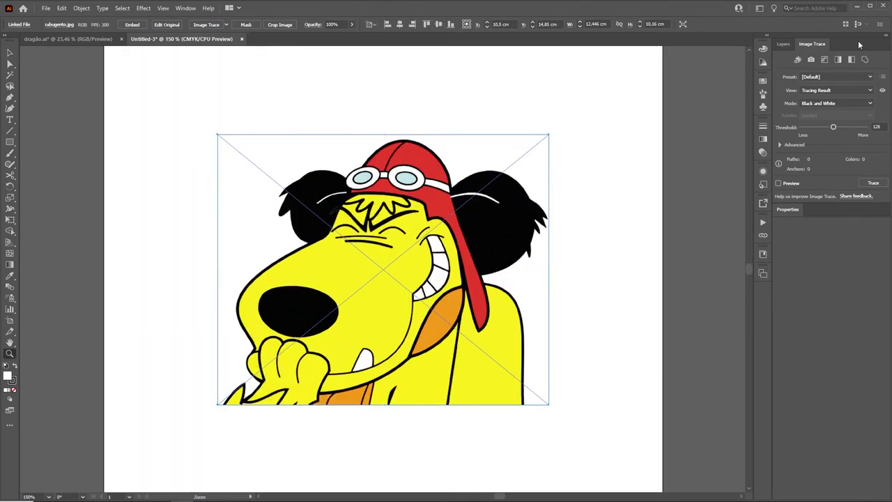
pyautogui.click(798, 43)
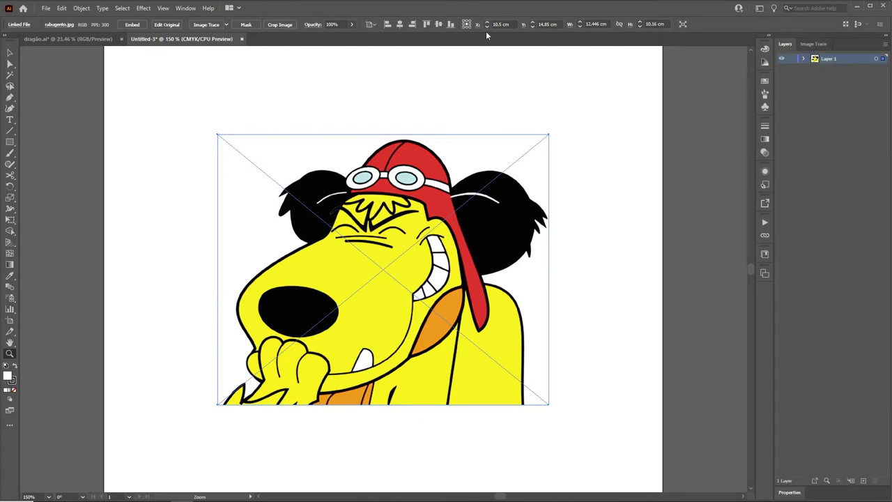
# Switch to the Essentials Classic workspace and show the Image Trace panel's preset list.
pyautogui.click(186, 8)
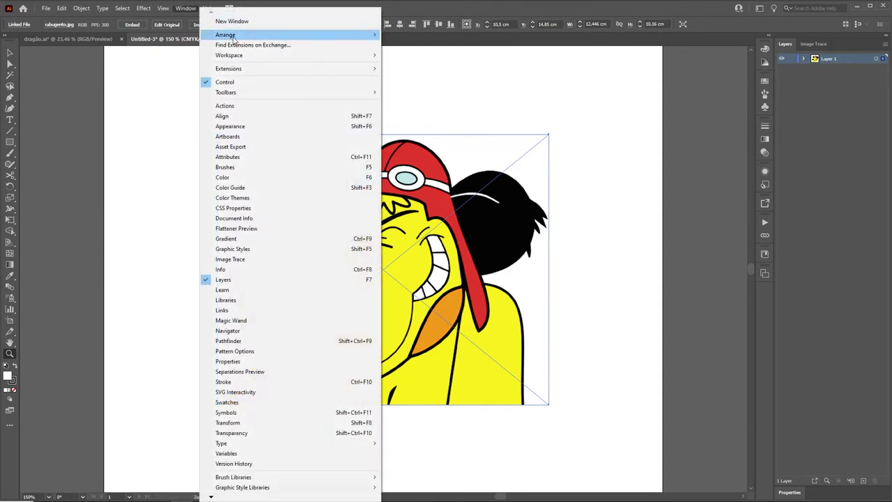
pyautogui.moveTo(229, 55)
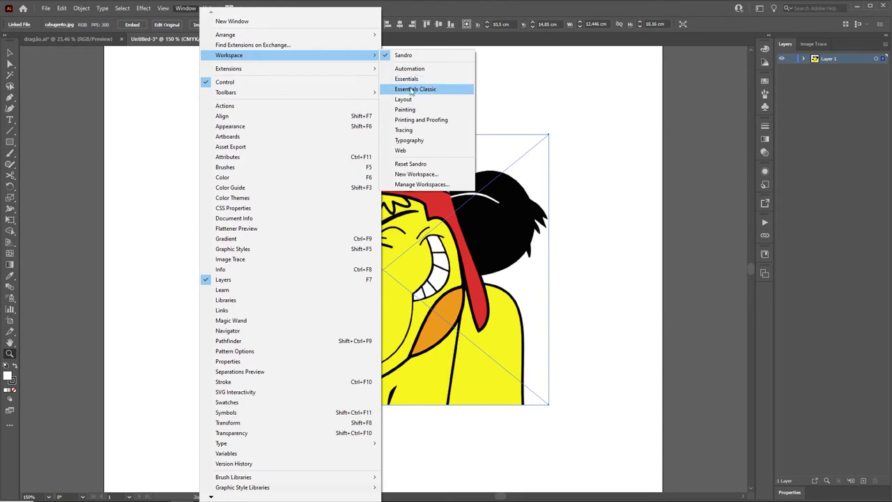
pyautogui.click(428, 93)
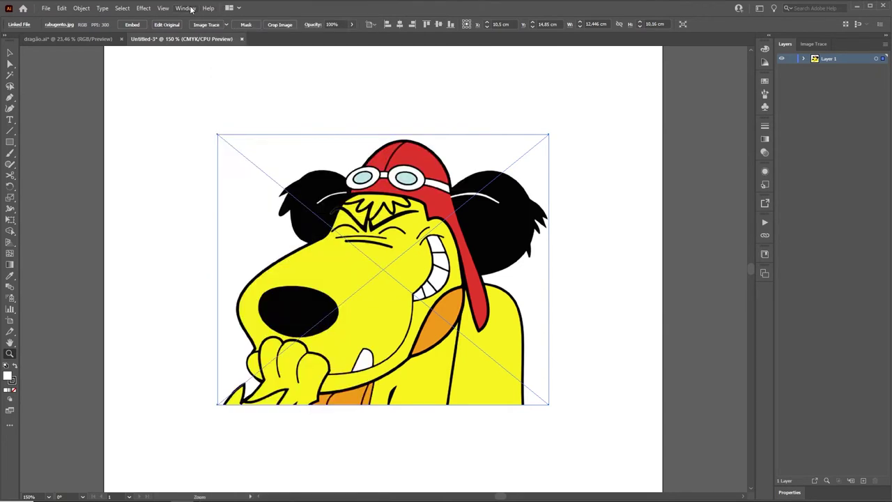
pyautogui.click(189, 8)
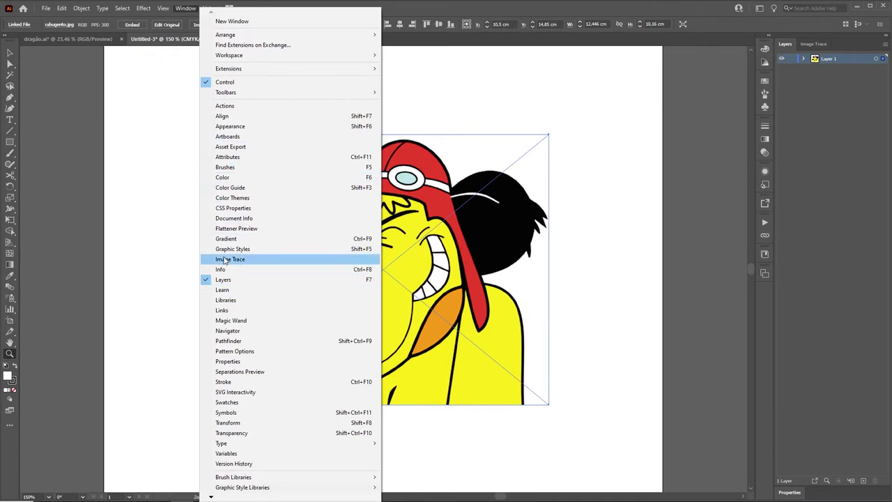
pyautogui.click(814, 44)
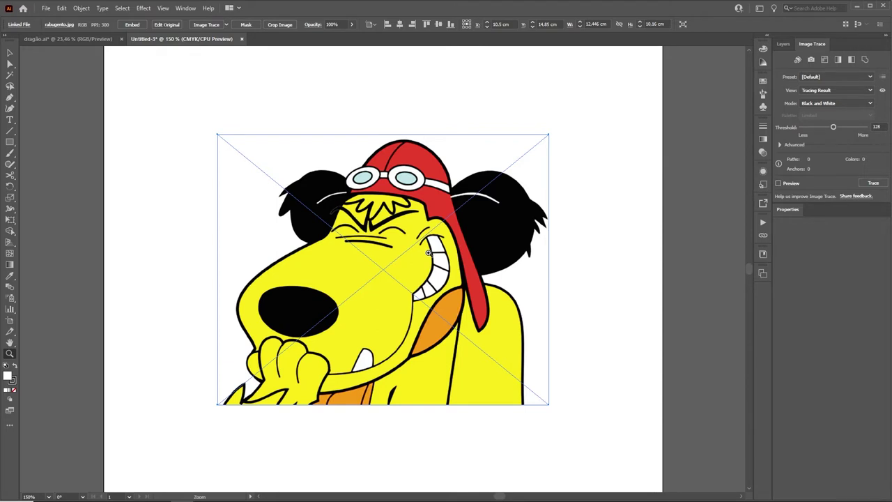
pyautogui.click(833, 77)
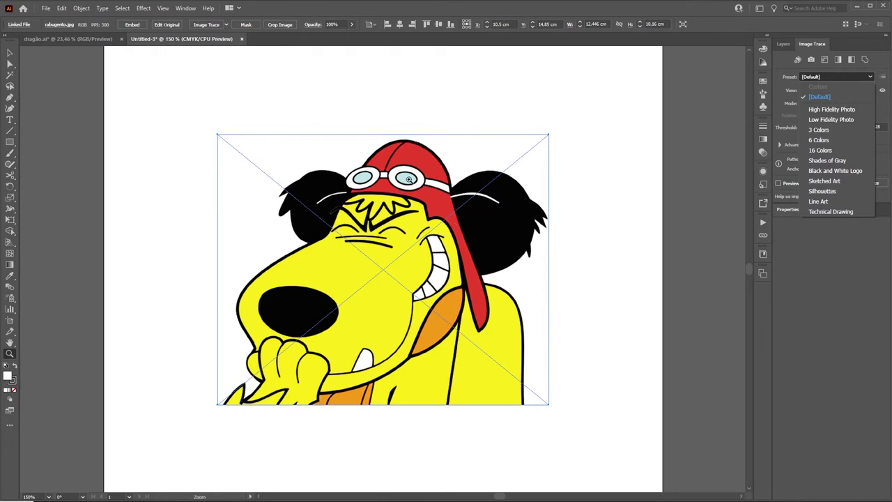
# Trace the dog with the 6 Colors preset and inspect the face detail up close.
pyautogui.click(820, 141)
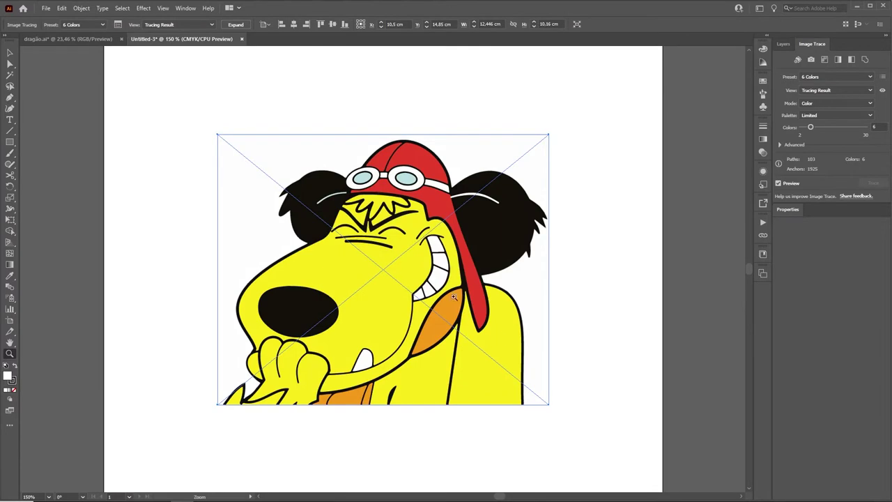
pyautogui.moveTo(372, 205); pyautogui.dragTo(450, 289)
pyautogui.moveTo(318, 258)
pyautogui.mouseDown()
pyautogui.moveTo(491, 279)
pyautogui.moveTo(475, 235)
pyautogui.mouseUp()
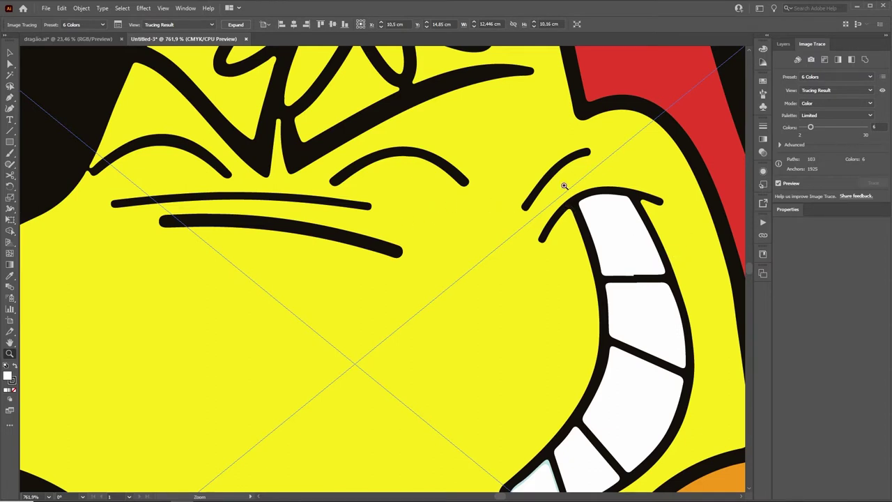
pyautogui.hotkey('ctrl', '-')
pyautogui.hotkey('ctrl', '-')
pyautogui.hotkey('ctrl', '-')
pyautogui.hotkey('ctrl', '-')
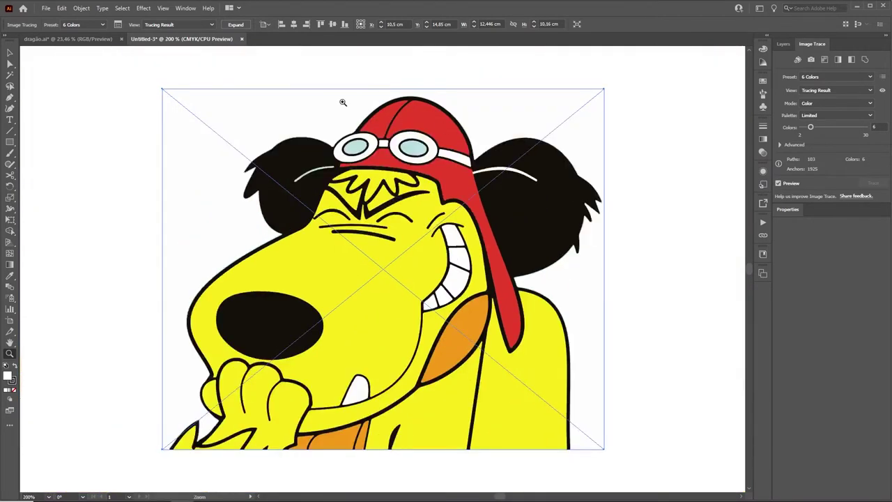
# Expand the tracing into paths and select the dog's yellow fill shapes.
pyautogui.click(239, 26)
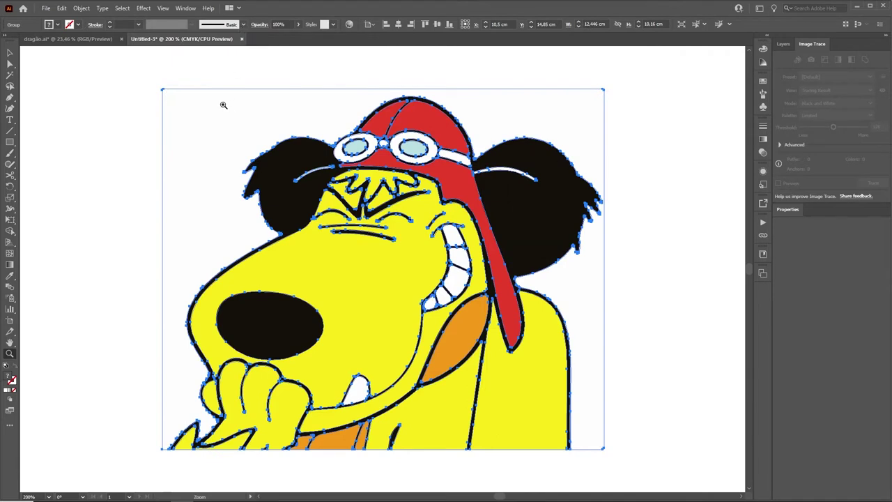
pyautogui.press('a')
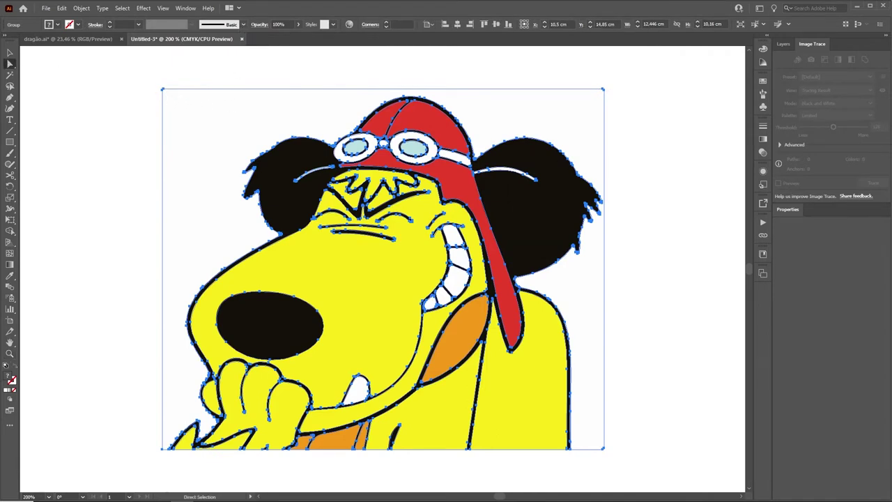
pyautogui.moveTo(137, 76); pyautogui.dragTo(193, 121)
pyautogui.click(193, 121)
pyautogui.press('v')
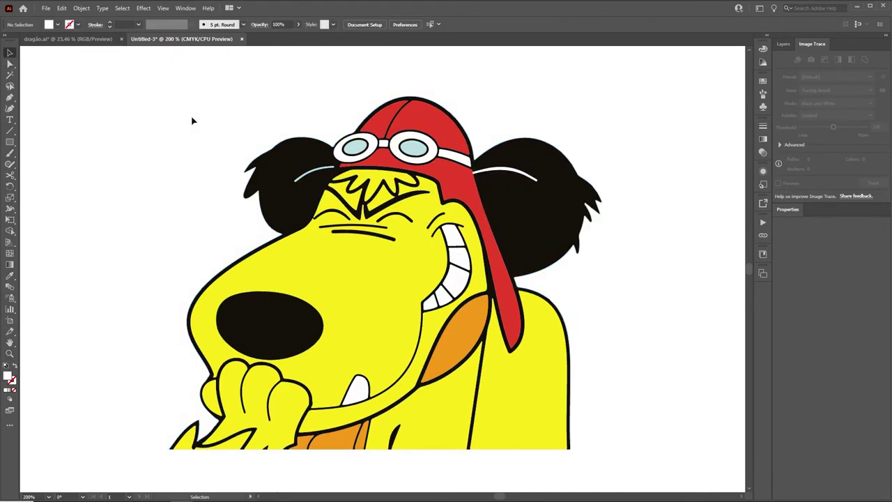
pyautogui.click(535, 381)
pyautogui.press('a')
pyautogui.click(568, 411)
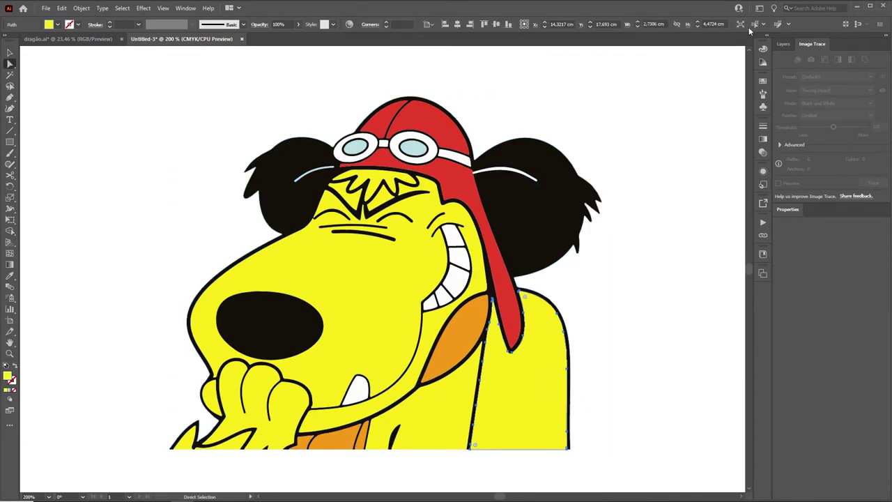
# Refill the yellow shapes with a deeper golden C0 M25 Y100 K0.
pyautogui.click(56, 24)
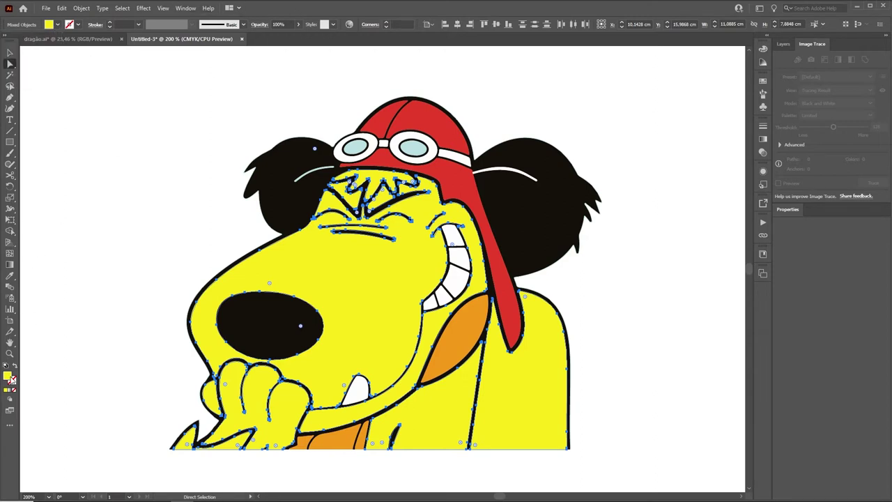
pyautogui.doubleClick(9, 378)
pyautogui.press('Tab')
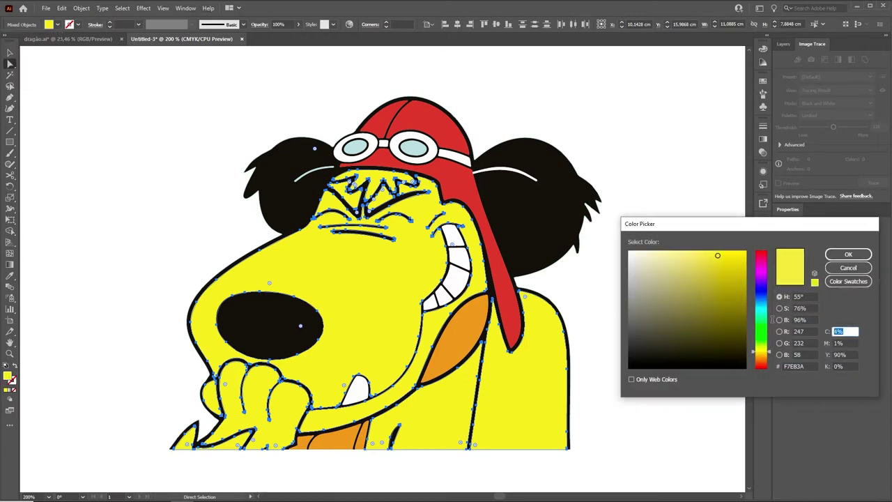
pyautogui.write('0')
pyautogui.press('Tab')
pyautogui.write('15')
pyautogui.press('Tab')
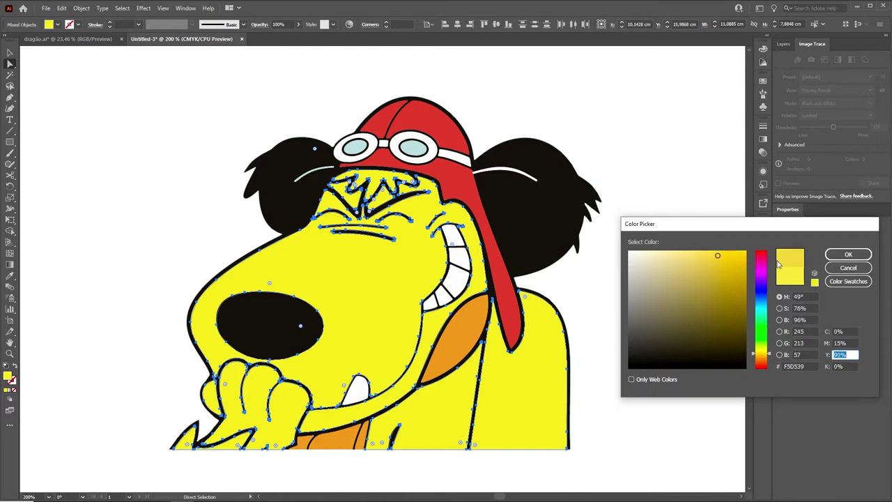
pyautogui.write('100')
pyautogui.press('Tab')
pyautogui.write('0')
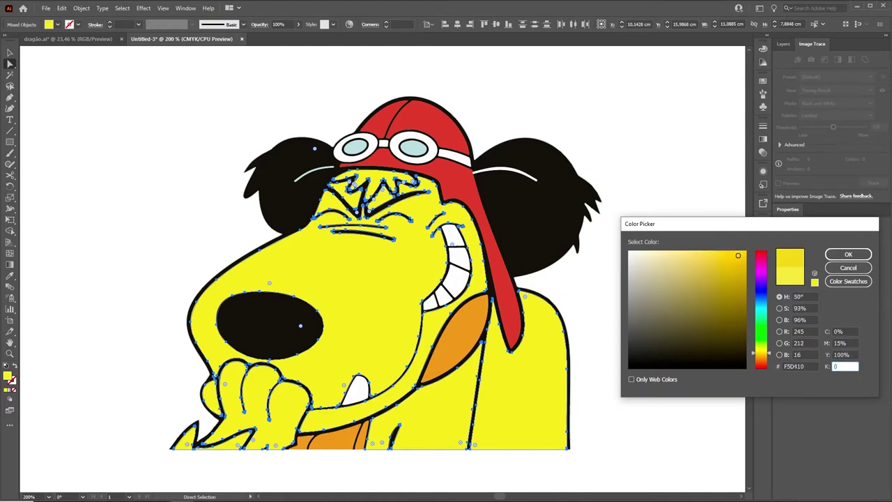
pyautogui.click(843, 343)
pyautogui.write('25')
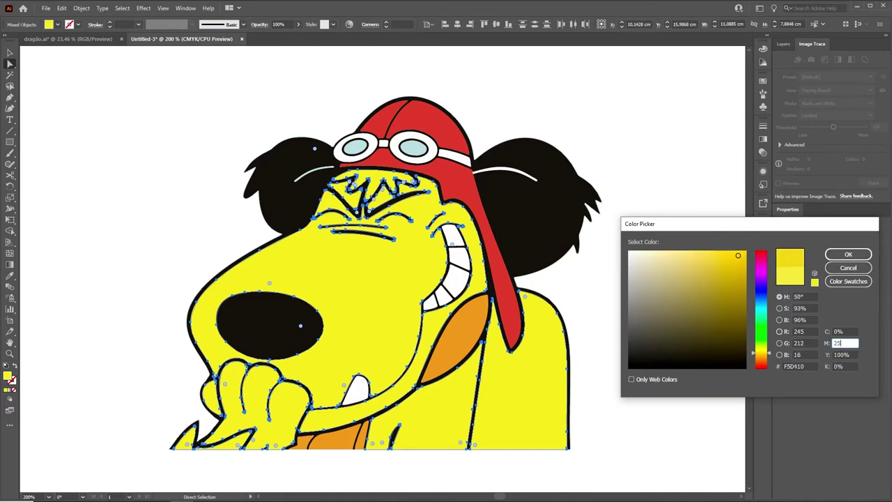
pyautogui.press('Tab')
pyautogui.click(838, 257)
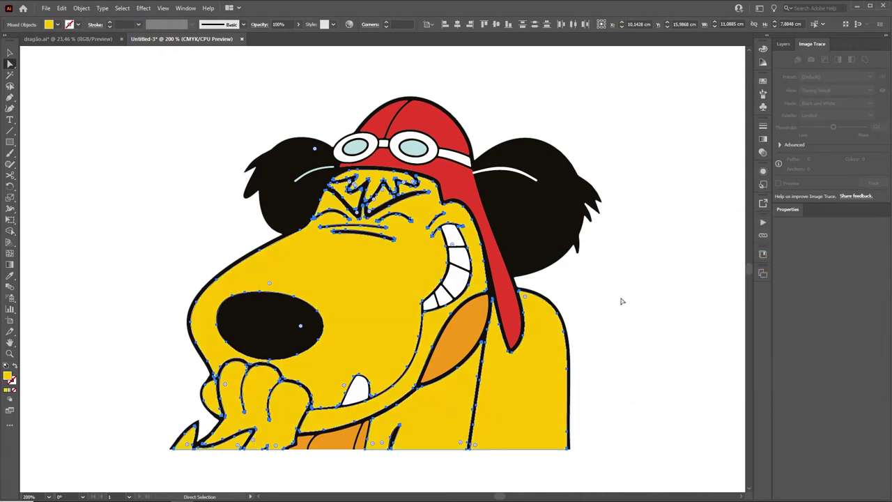
# Fill the dog's orange cheek and collar shapes with a red swatch.
pyautogui.press('v')
pyautogui.click(641, 273)
pyautogui.press('z')
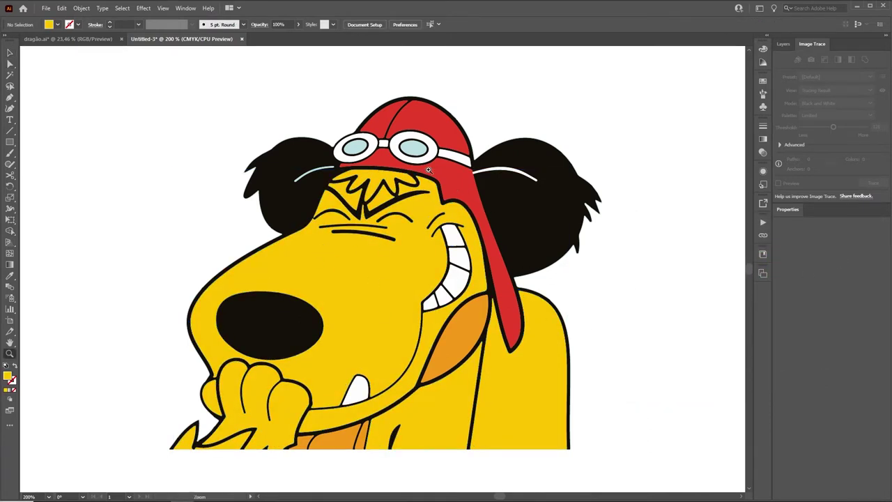
pyautogui.press('a')
pyautogui.click(475, 322)
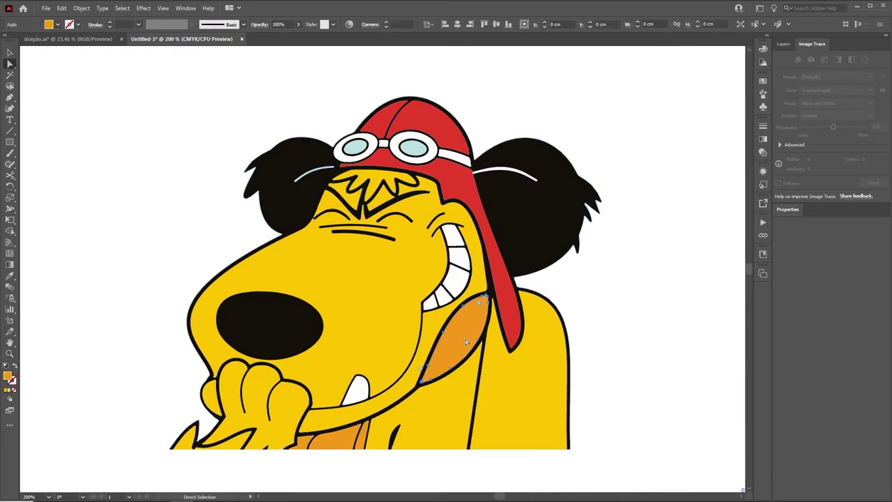
pyautogui.click(756, 25)
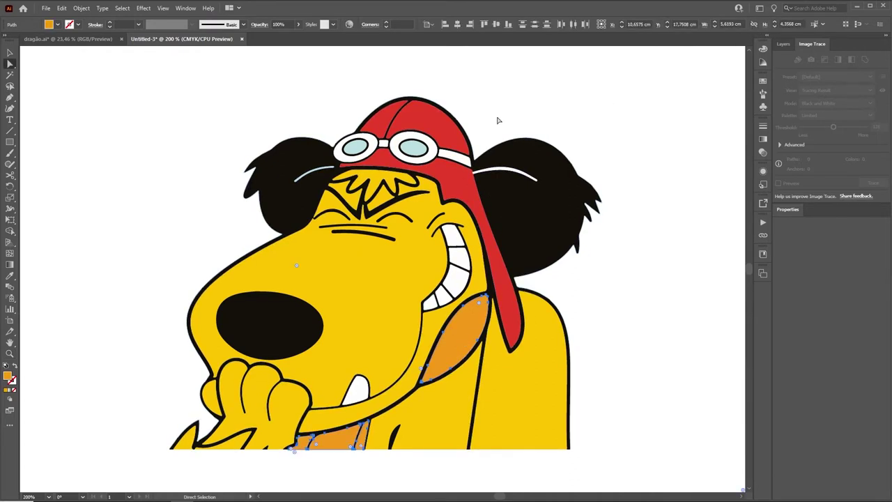
pyautogui.click(56, 26)
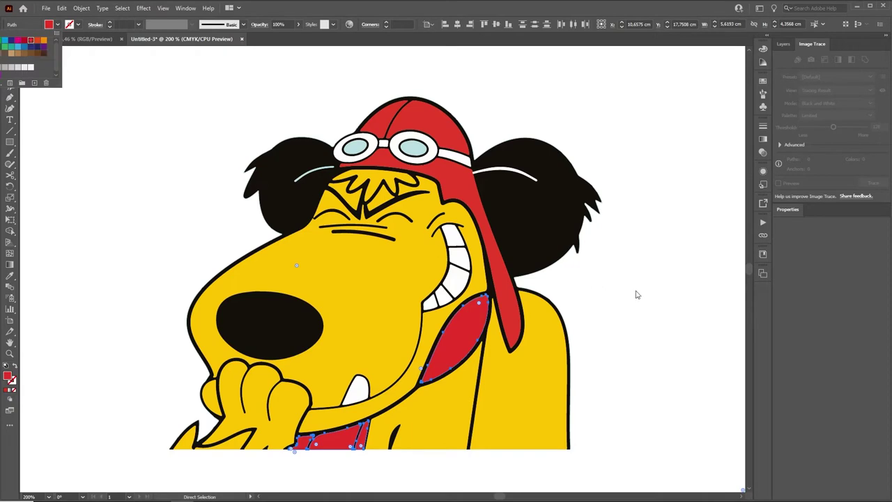
pyautogui.press('Escape')
pyautogui.click(597, 349)
pyautogui.hotkey('ctrl', 'y')
pyautogui.hotkey('ctrl', 'y')
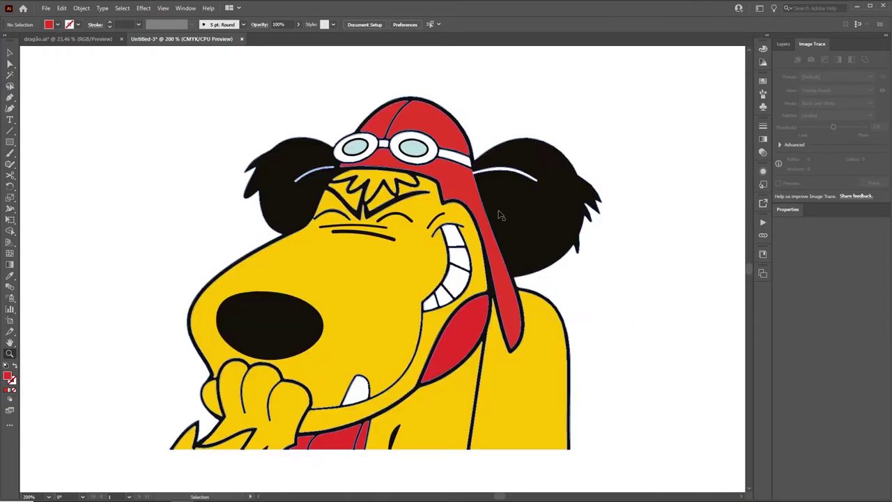
pyautogui.hotkey('ctrl', '-')
pyautogui.hotkey('ctrl', '-')
pyautogui.hotkey('ctrl', '-')
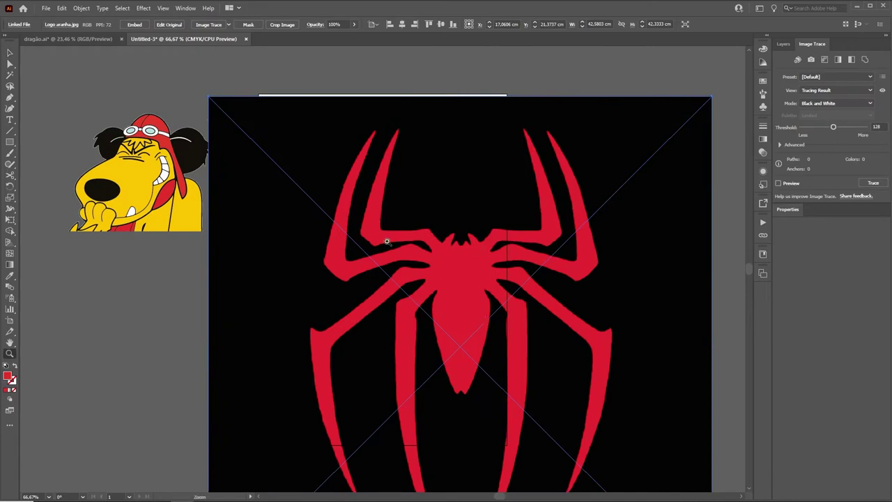
# Trace the spider image with the 3 Colors preset and check the result.
pyautogui.moveTo(386, 241); pyautogui.dragTo(514, 319)
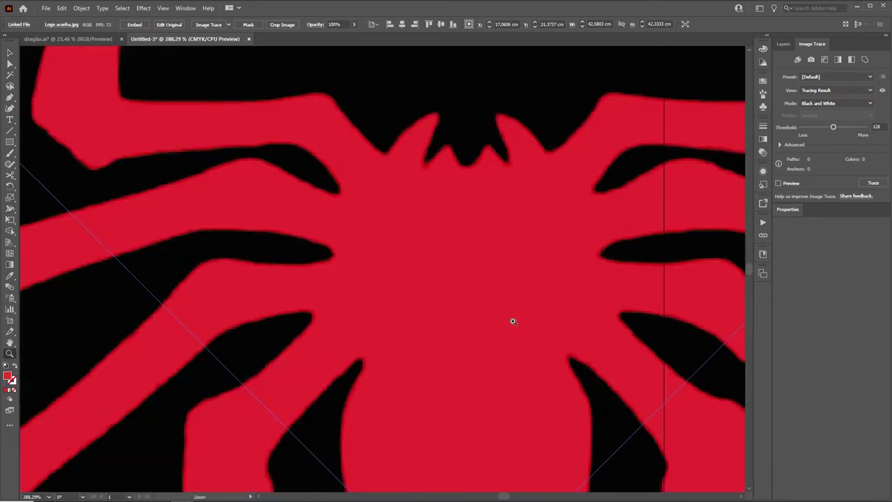
pyautogui.hotkey('ctrl', '1')
pyautogui.hotkey('ctrl', '-')
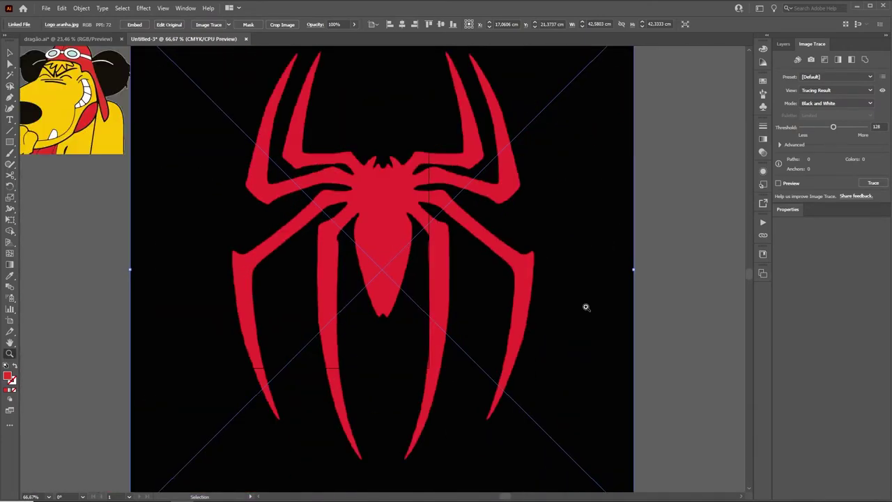
pyautogui.hotkey('ctrl', '-')
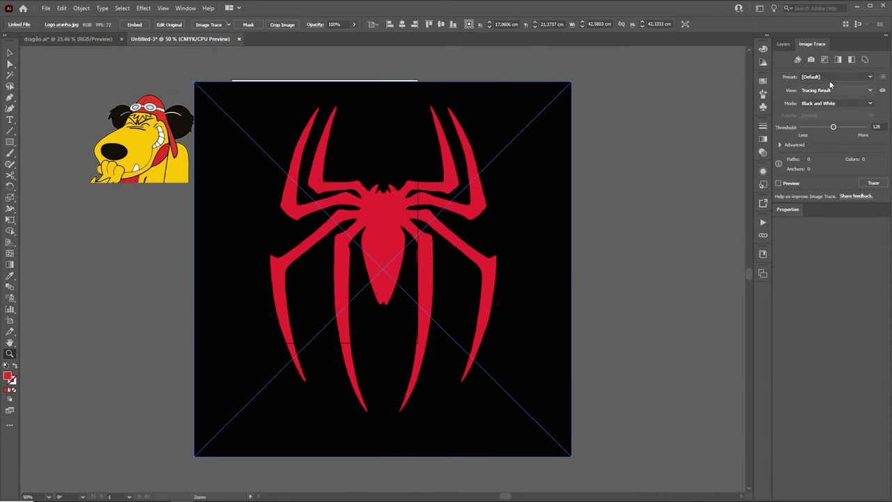
pyautogui.click(829, 78)
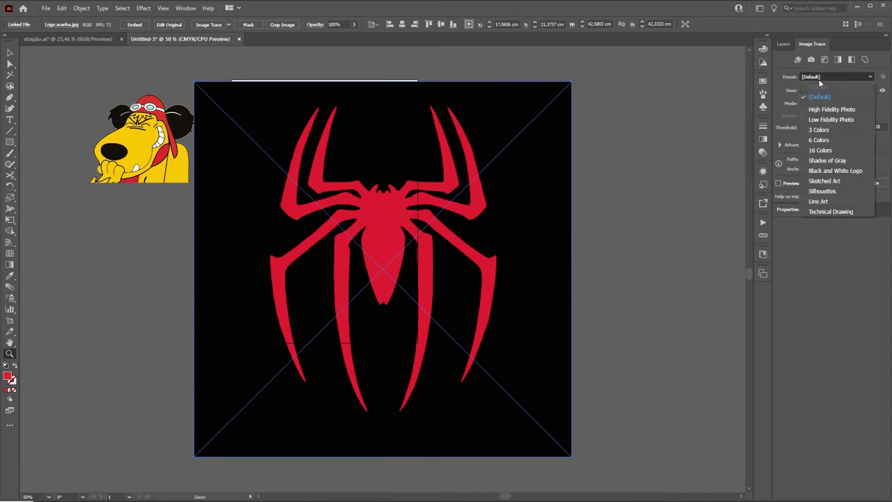
pyautogui.click(819, 130)
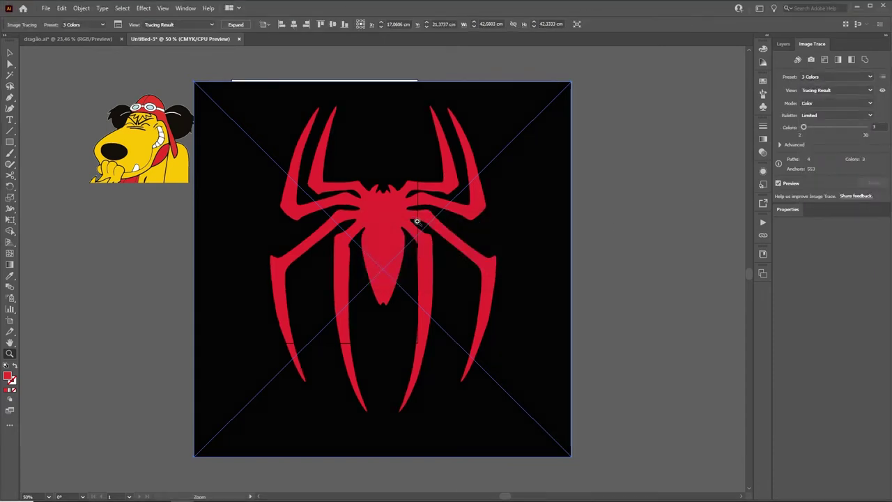
pyautogui.moveTo(354, 215); pyautogui.dragTo(402, 247)
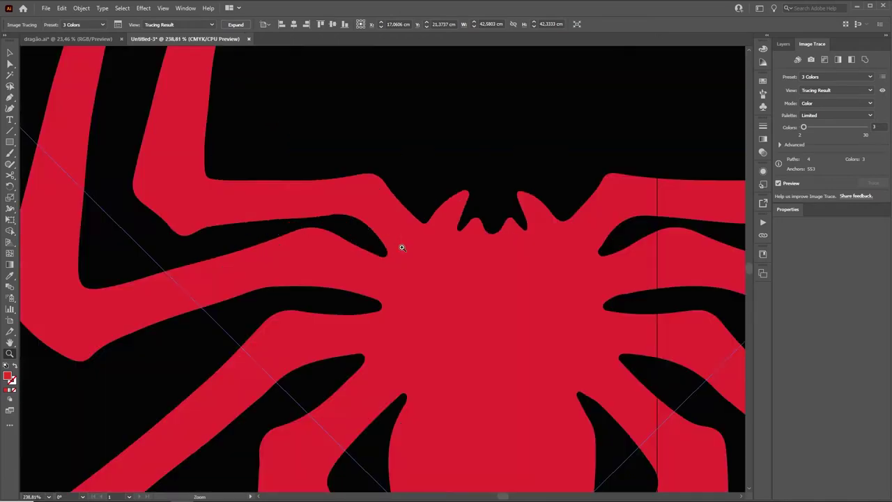
pyautogui.moveTo(550, 332); pyautogui.dragTo(490, 69)
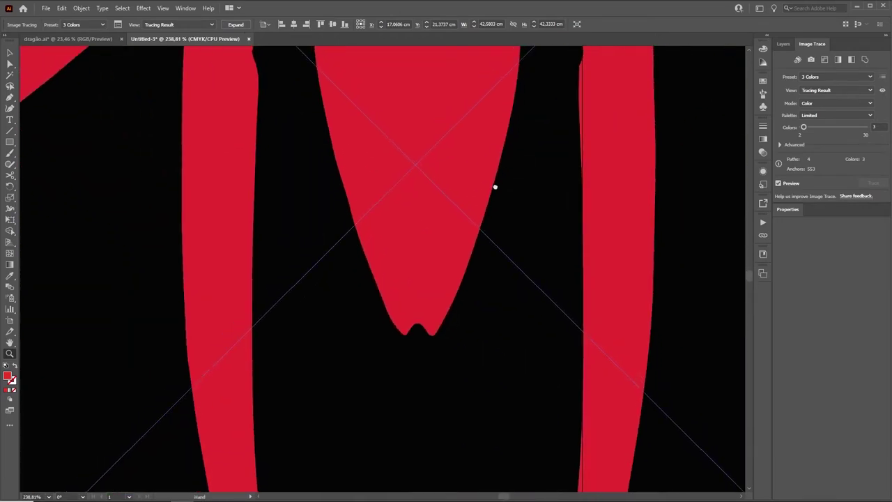
pyautogui.hotkey('ctrl', '0')
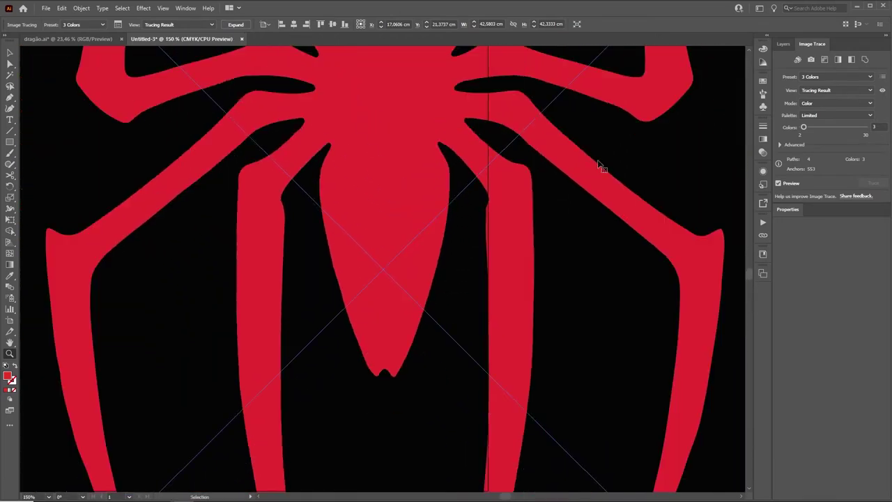
# Reduce the trace to 2 colours and expand it into vector paths.
pyautogui.click(879, 127)
pyautogui.write('2')
pyautogui.press('Return')
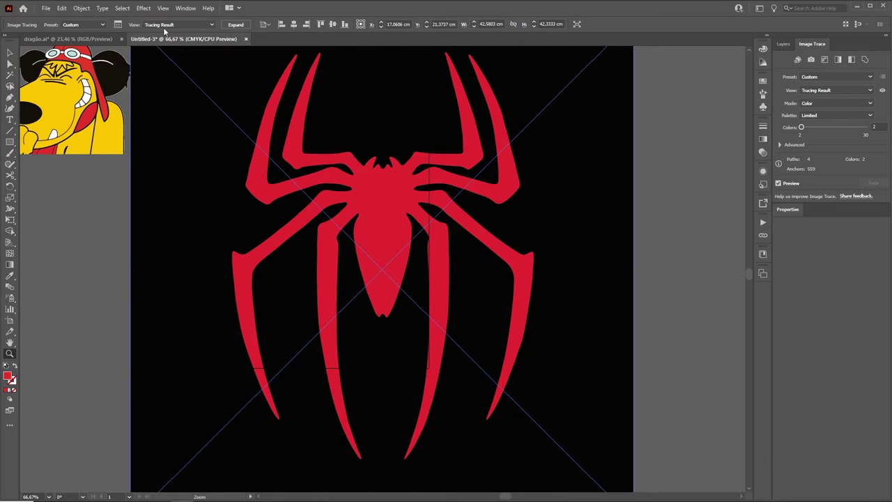
pyautogui.click(235, 24)
# Delete the black background shape, leaving only the red spider.
pyautogui.press('a')
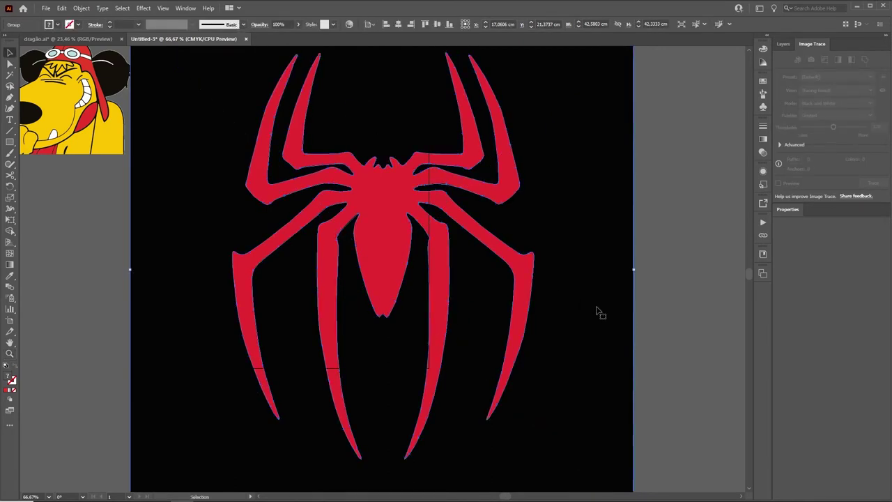
pyautogui.click(654, 273)
pyautogui.click(573, 204)
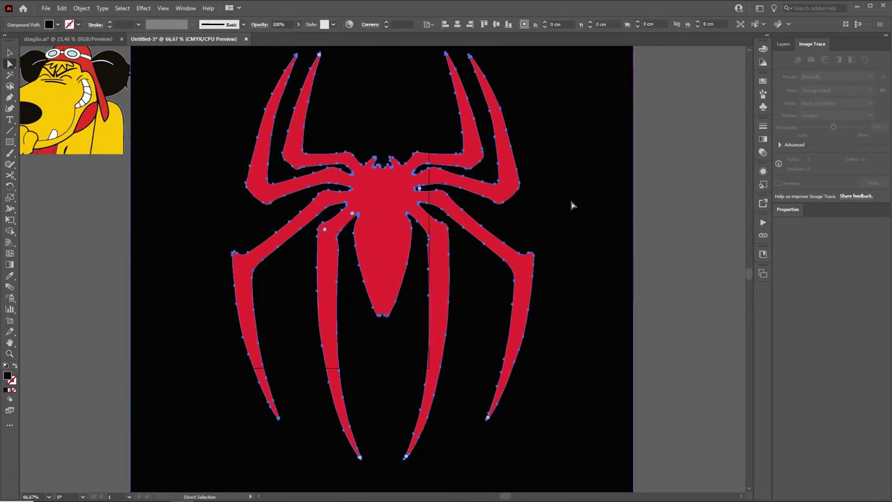
pyautogui.press('Delete')
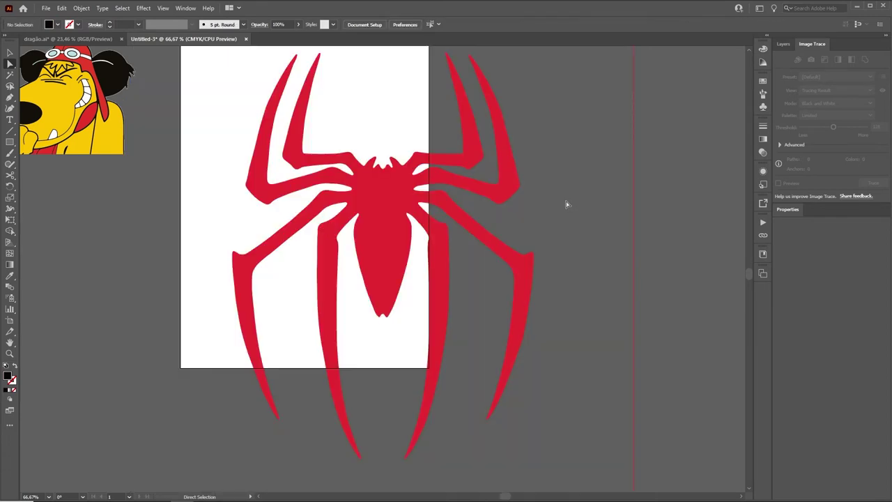
pyautogui.click(610, 255)
pyautogui.click(605, 261)
# Zoom in on a spider leg tip and select the leg path to show its anchors.
pyautogui.press('z')
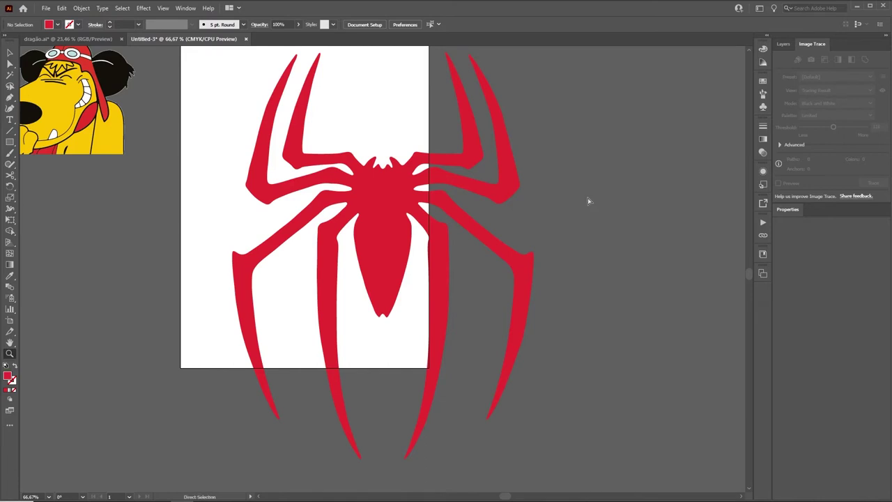
pyautogui.hotkey('ctrl', '-')
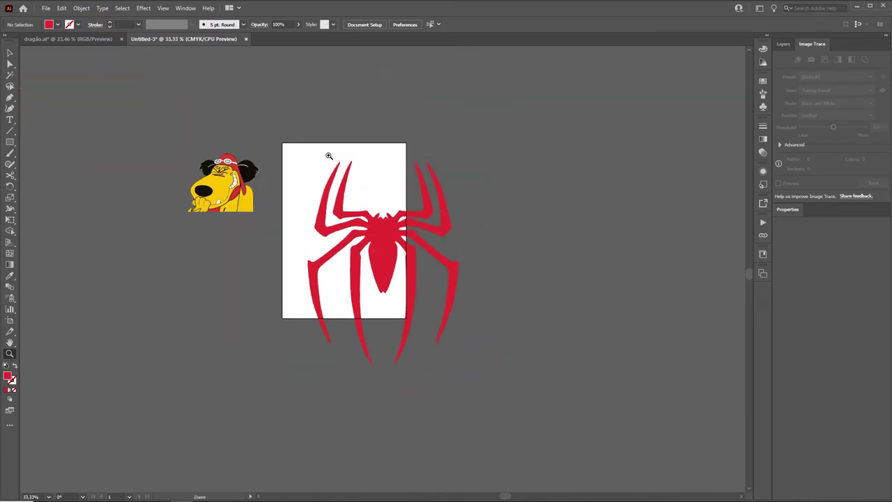
pyautogui.moveTo(329, 156); pyautogui.dragTo(388, 184)
pyautogui.press('a')
pyautogui.click(319, 204)
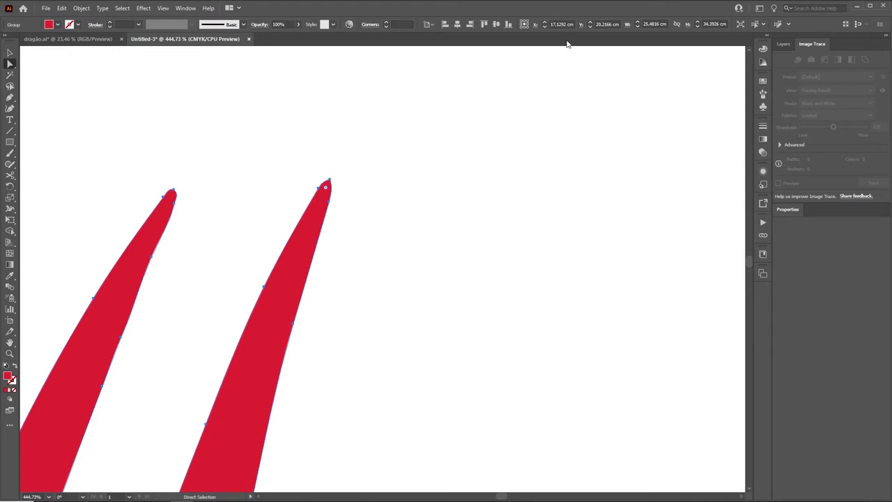
# Remove the stray anchor point on the left leg's edge.
pyautogui.moveTo(152, 258); pyautogui.dragTo(166, 266)
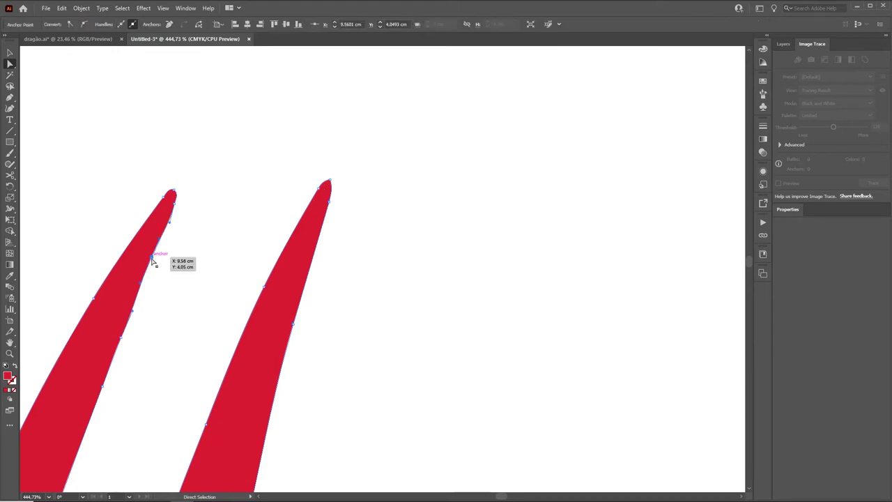
pyautogui.hotkey('ctrl', 'z')
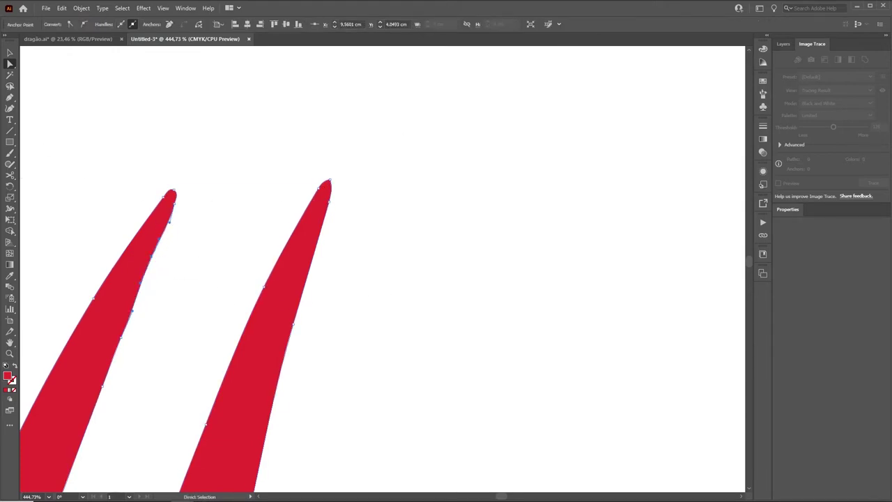
pyautogui.click(10, 98)
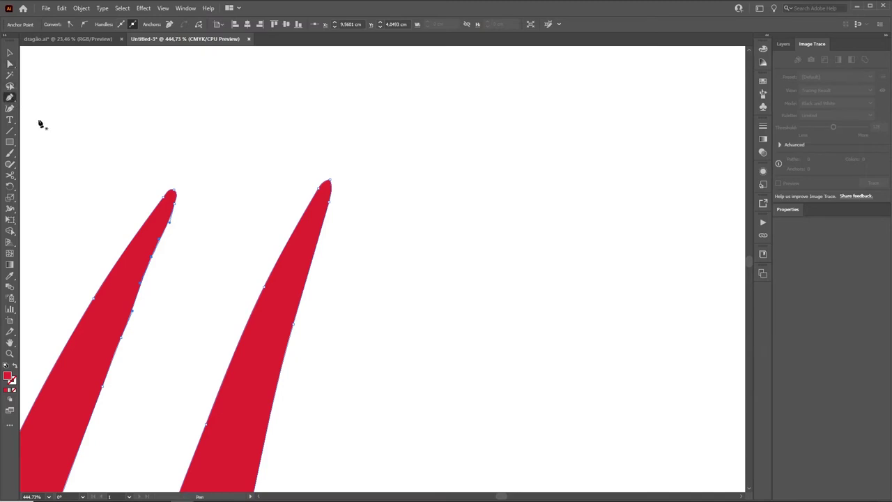
pyautogui.click(152, 259)
# Move the left leg's tip point up and right for a sharper point.
pyautogui.press('a')
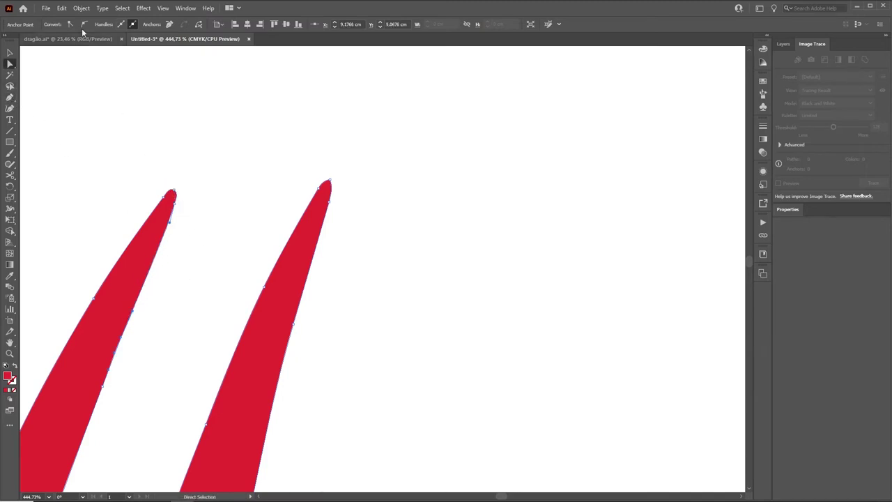
pyautogui.click(171, 191)
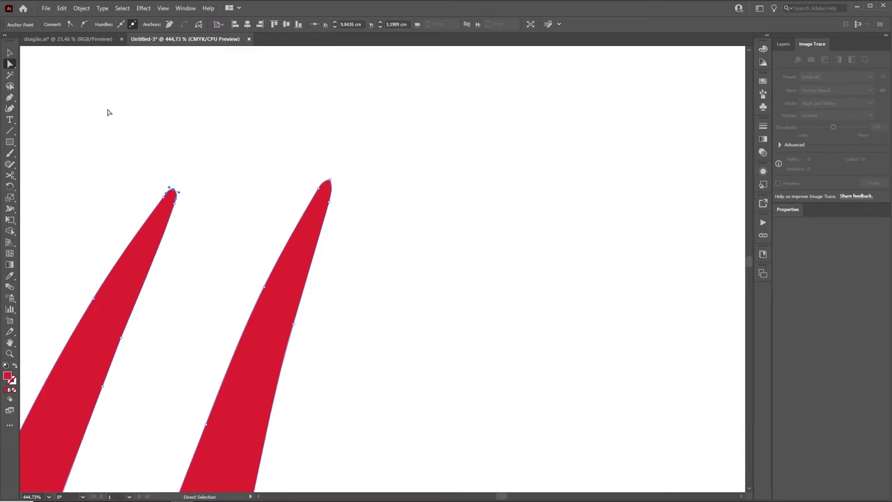
pyautogui.scroll(5, 136, 186)
pyautogui.moveTo(325, 212); pyautogui.dragTo(360, 149)
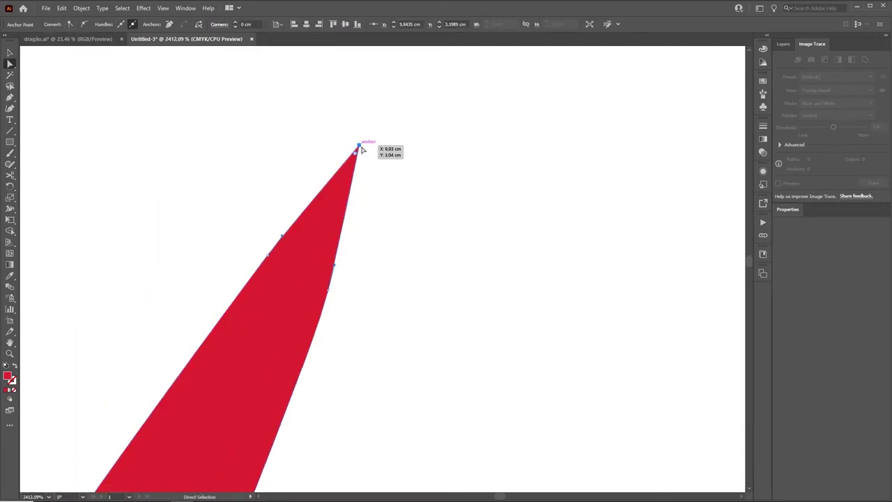
pyautogui.scroll(-2, 405, 125)
pyautogui.scroll(-2, 404, 125)
pyautogui.scroll(-2, 405, 125)
pyautogui.scroll(-3, 404, 125)
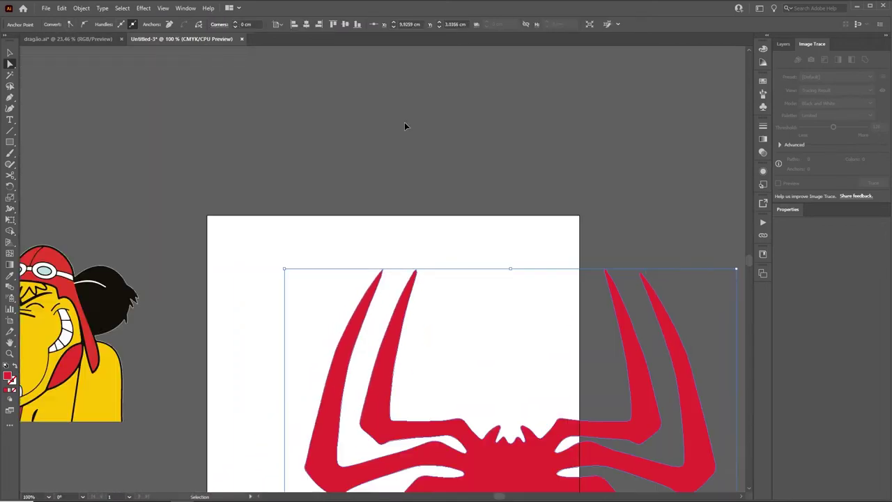
# Check the spider's fill in the Color Picker, keeping the red unchanged.
pyautogui.moveTo(493, 377); pyautogui.dragTo(458, 132)
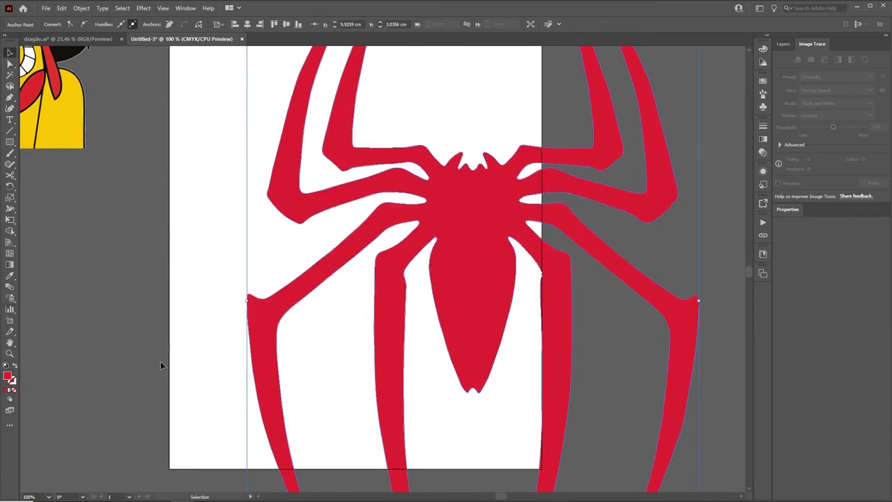
pyautogui.doubleClick(8, 377)
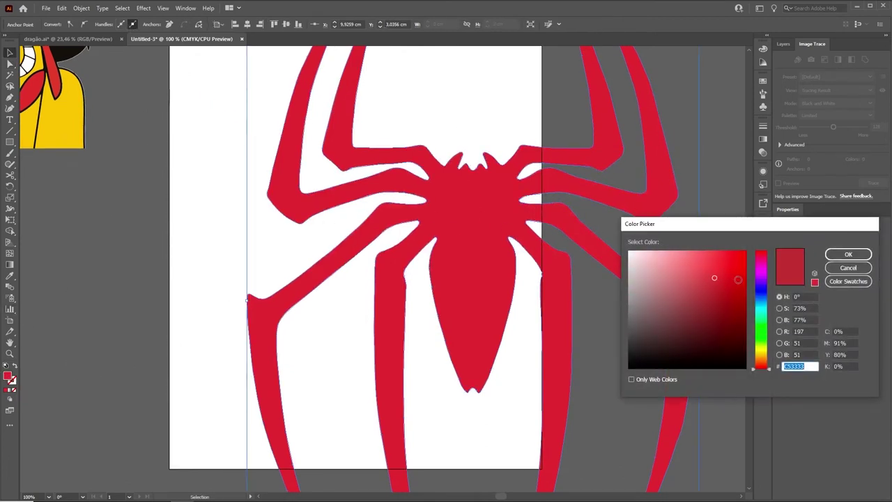
pyautogui.click(848, 254)
pyautogui.moveTo(600, 258); pyautogui.dragTo(508, 258)
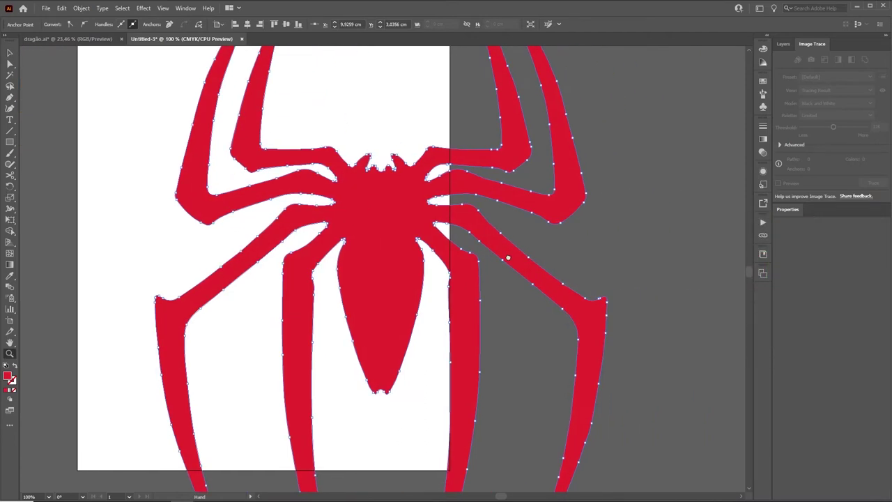
pyautogui.scroll(-5, 450, 390)
# Move the spider off the artboard to the upper right and enlarge it.
pyautogui.press('v')
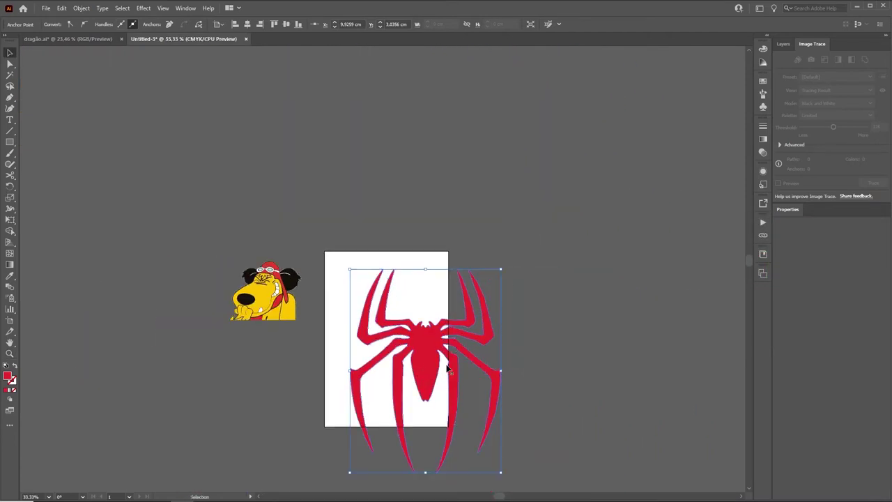
pyautogui.moveTo(447, 368); pyautogui.dragTo(571, 208)
pyautogui.click(604, 342)
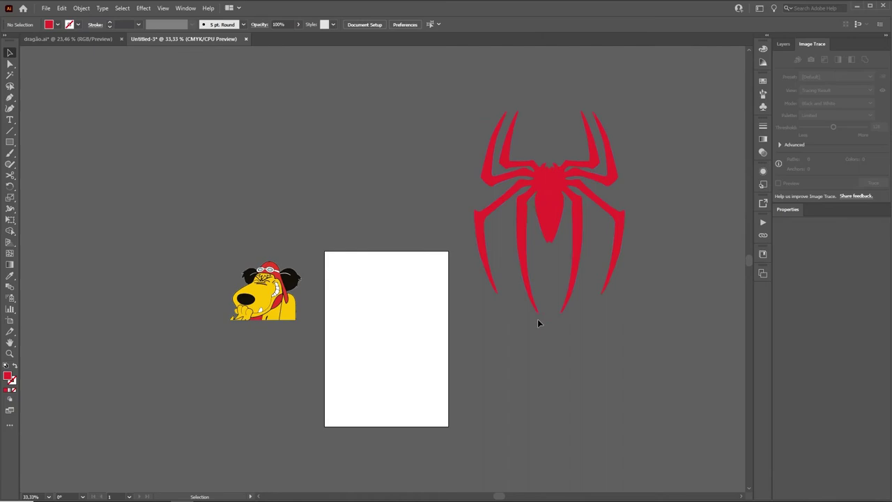
pyautogui.click(550, 204)
pyautogui.moveTo(474, 315); pyautogui.dragTo(280, 440)
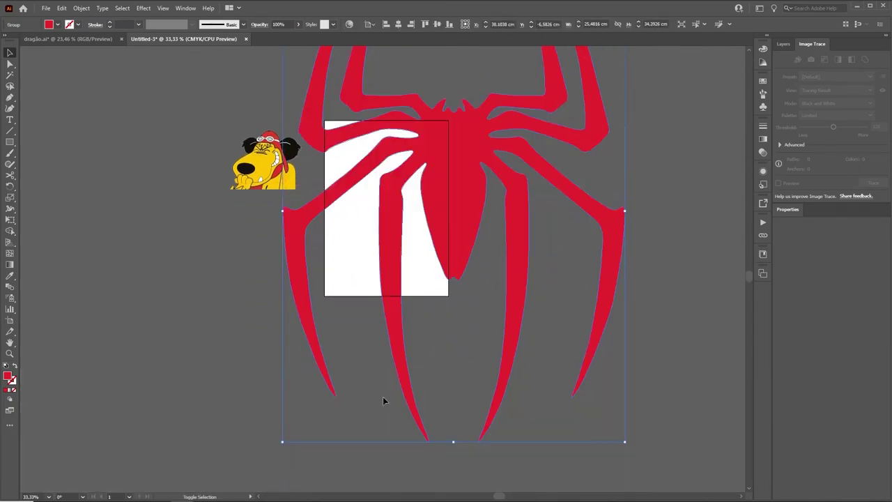
# Reposition the enlarged spider to the right of the artboard beside the dog.
pyautogui.press('z')
pyautogui.moveTo(469, 202); pyautogui.dragTo(598, 274)
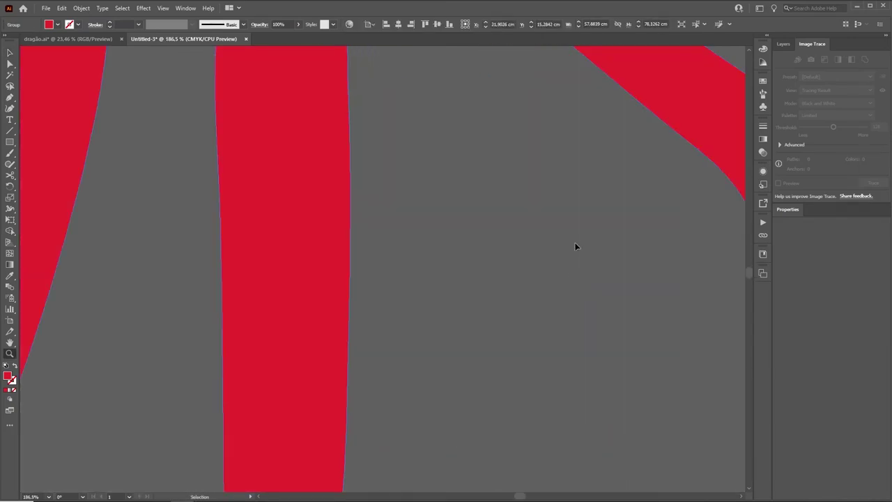
pyautogui.hotkey('ctrl', '-')
pyautogui.hotkey('ctrl', '-')
pyautogui.hotkey('ctrl', '-')
pyautogui.hotkey('ctrl', '-')
pyautogui.hotkey('ctrl', '-')
pyautogui.hotkey('ctrl', '-')
pyautogui.press('v')
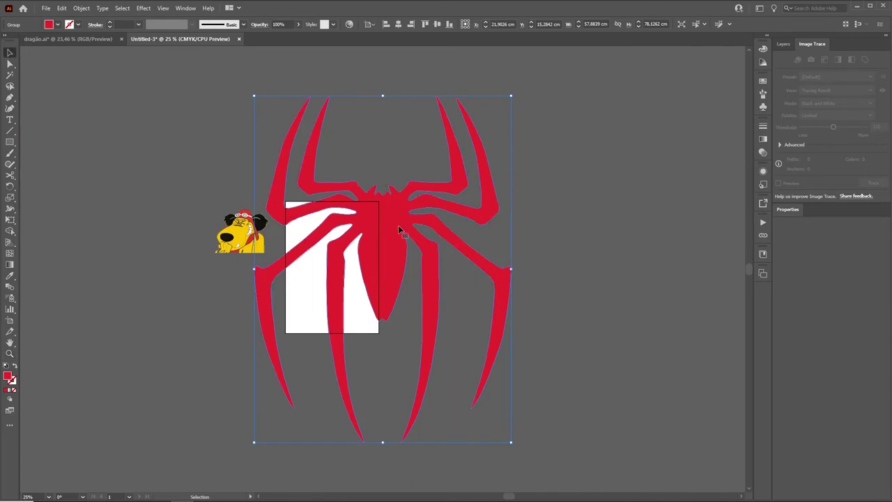
pyautogui.moveTo(399, 229); pyautogui.dragTo(537, 206)
# Select the dog image and zoom in to inspect it.
pyautogui.click(259, 242)
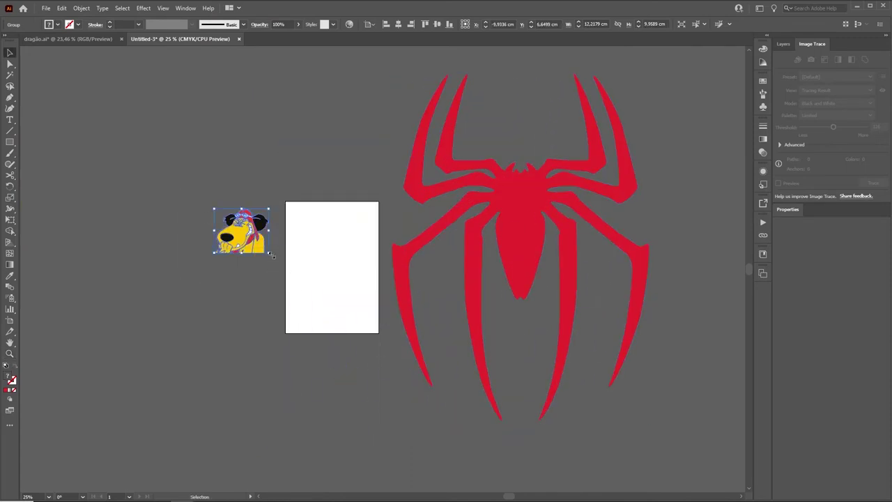
pyautogui.press('z')
pyautogui.moveTo(216, 209); pyautogui.dragTo(268, 252)
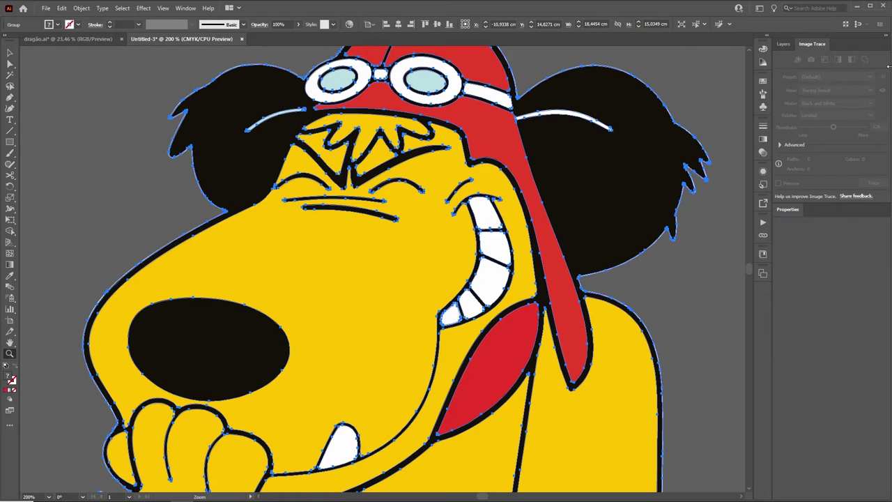
pyautogui.hotkey('ctrl', '-')
pyautogui.hotkey('ctrl', '-')
pyautogui.hotkey('ctrl', '-')
pyautogui.hotkey('ctrl', '-')
# Shrink the red spider proportionally and move it to the artboard centre.
pyautogui.press('v')
pyautogui.click(483, 257)
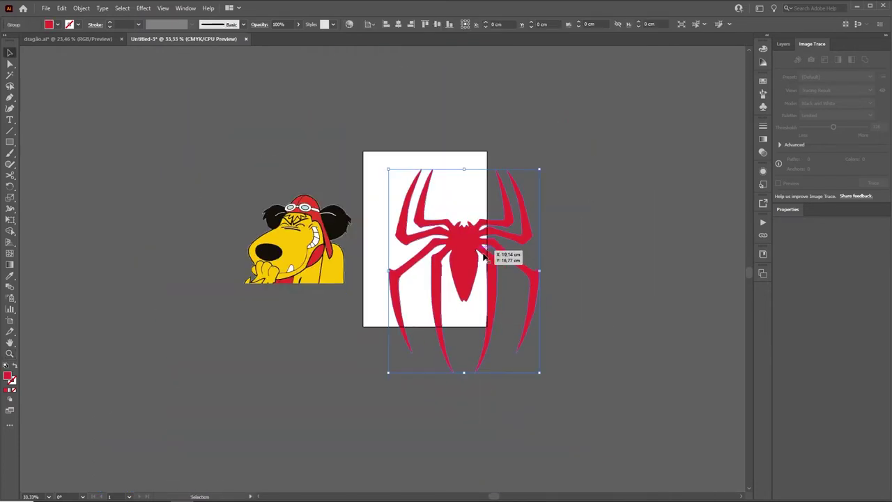
pyautogui.moveTo(539, 169); pyautogui.dragTo(481, 256)
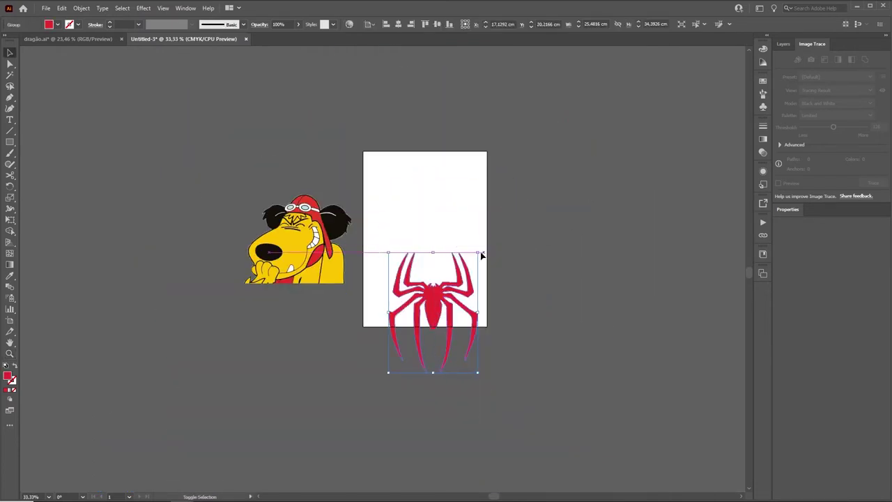
pyautogui.moveTo(436, 309); pyautogui.dragTo(428, 235)
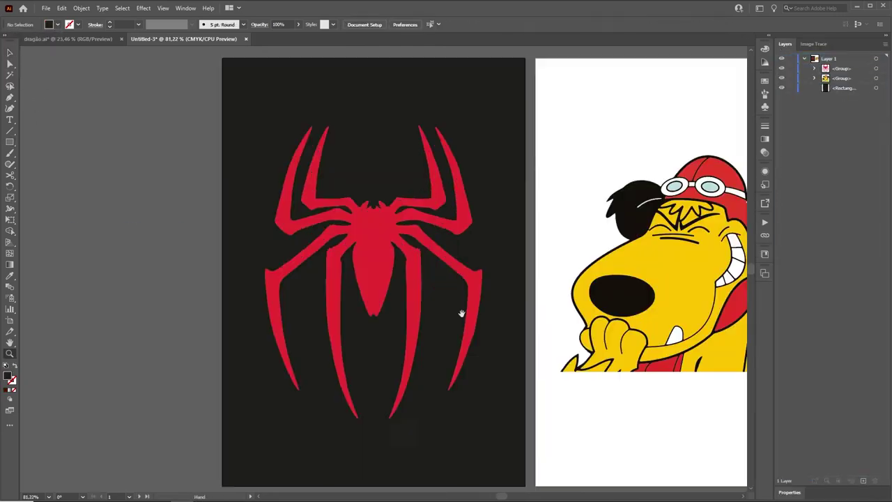
pyautogui.moveTo(460, 313); pyautogui.dragTo(370, 241)
# Switch to dragão.ai and select the top-right dragon artwork on the upper artboards.
pyautogui.moveTo(442, 452); pyautogui.dragTo(472, 342)
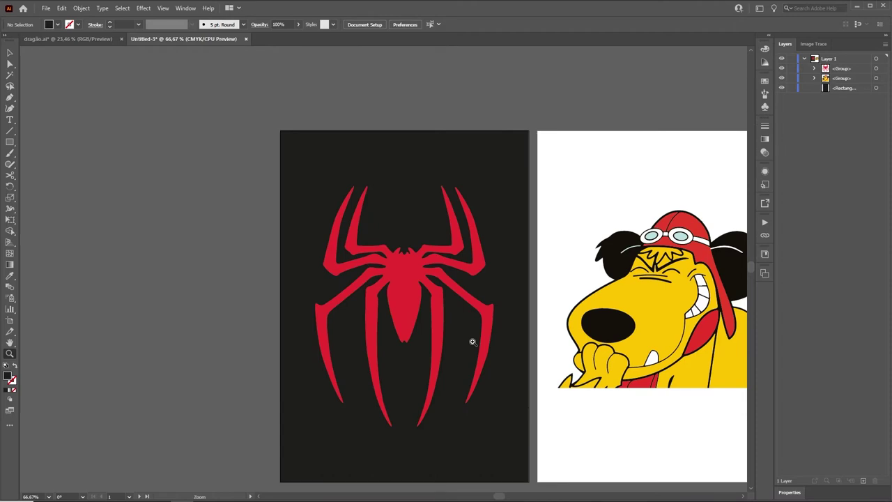
pyautogui.click(75, 39)
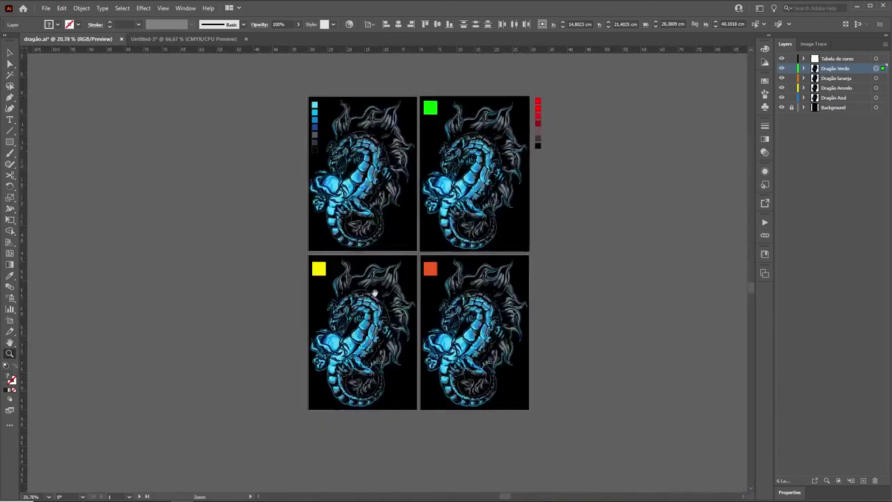
pyautogui.moveTo(378, 289)
pyautogui.mouseDown()
pyautogui.moveTo(442, 246)
pyautogui.moveTo(409, 280)
pyautogui.moveTo(516, 354)
pyautogui.mouseUp()
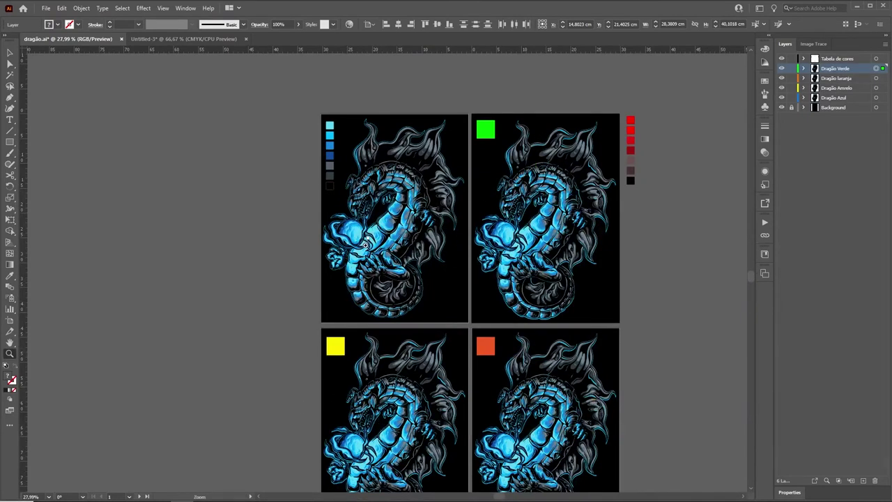
pyautogui.press('v')
pyautogui.click(521, 192)
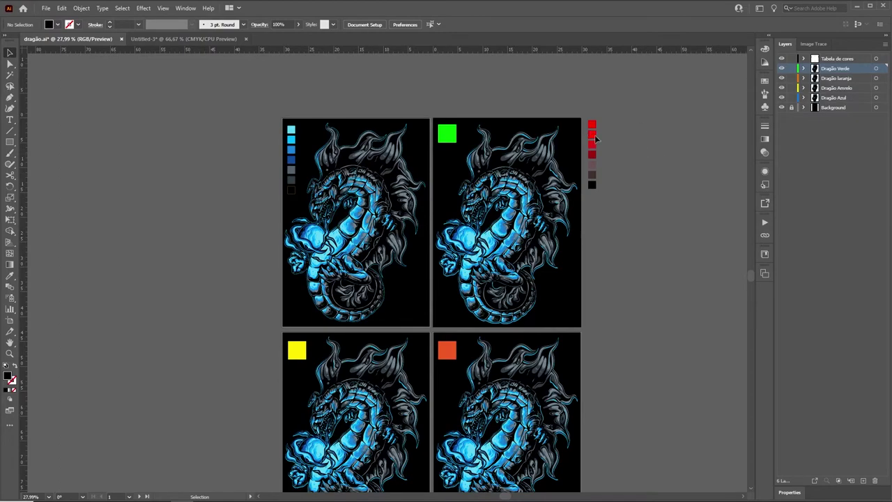
# Zoom to the green-swatch dragon artboard and select its column of red swatches.
pyautogui.press('z')
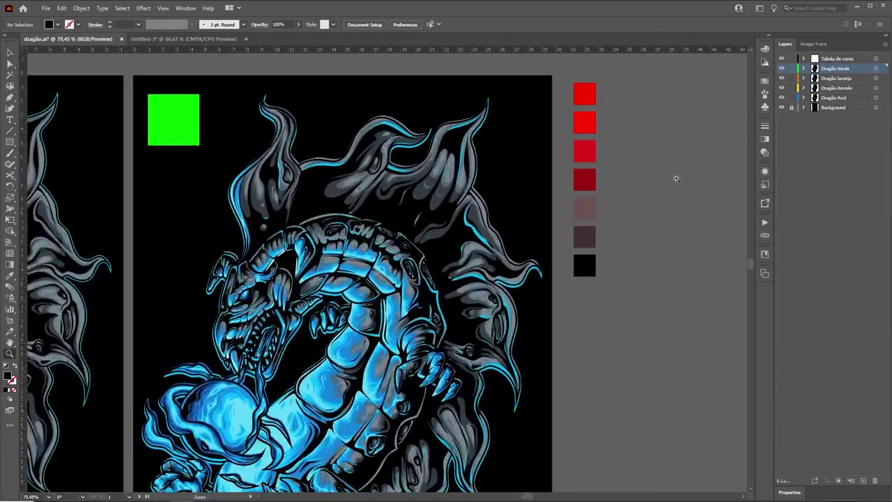
pyautogui.moveTo(535, 151); pyautogui.dragTo(654, 182)
pyautogui.keyDown('alt'); pyautogui.click(568, 148); pyautogui.keyUp('alt')
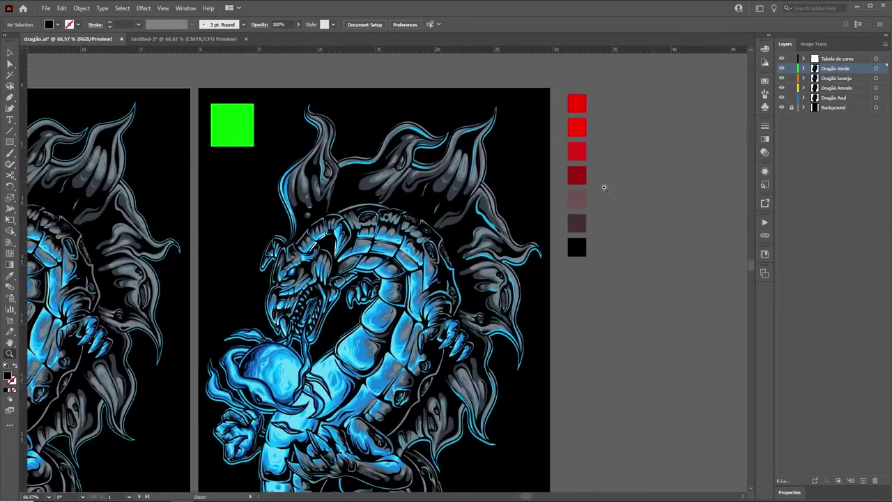
pyautogui.press('v')
pyautogui.moveTo(557, 276); pyautogui.dragTo(557, 274)
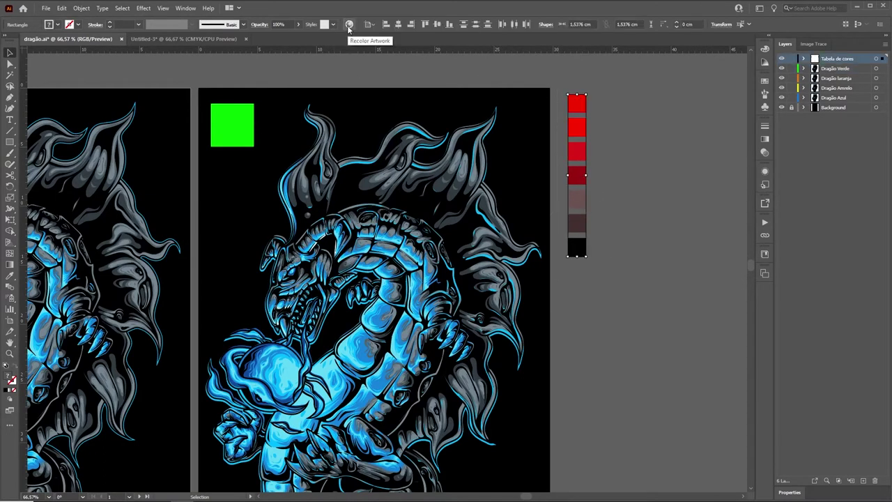
pyautogui.click(349, 25)
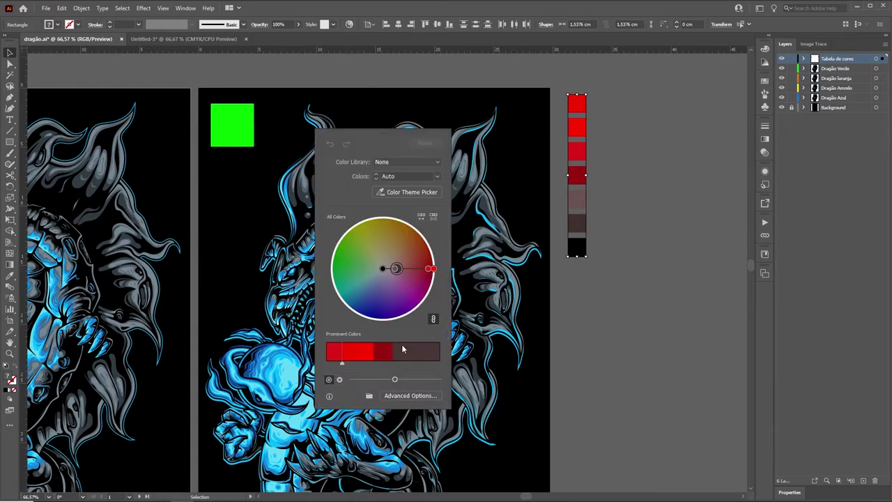
pyautogui.click(410, 395)
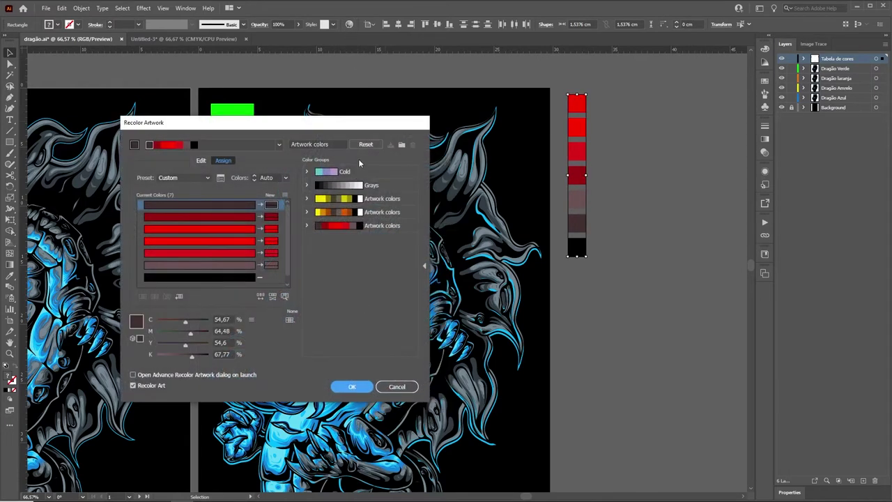
pyautogui.moveTo(361, 123); pyautogui.dragTo(407, 106)
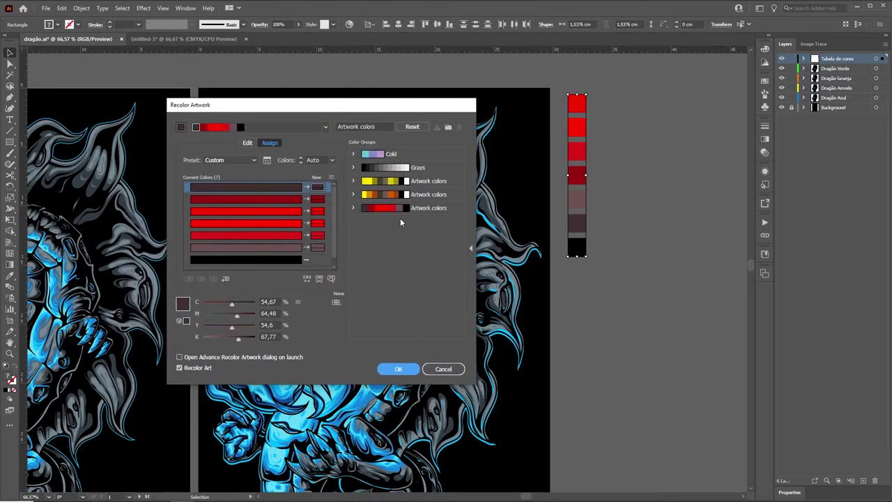
pyautogui.click(448, 127)
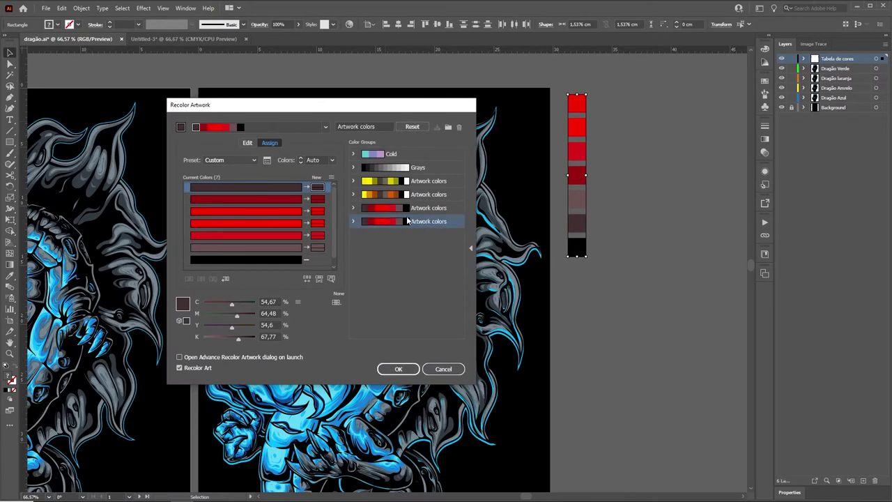
pyautogui.press('Delete')
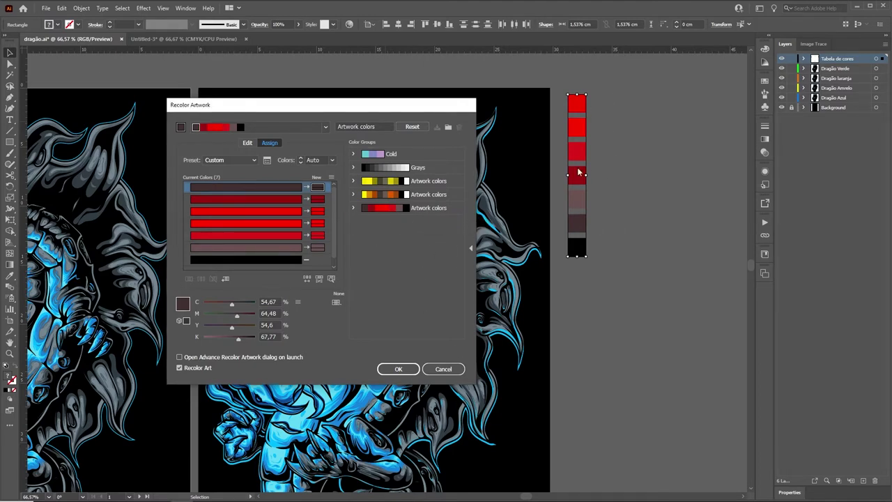
pyautogui.click(254, 160)
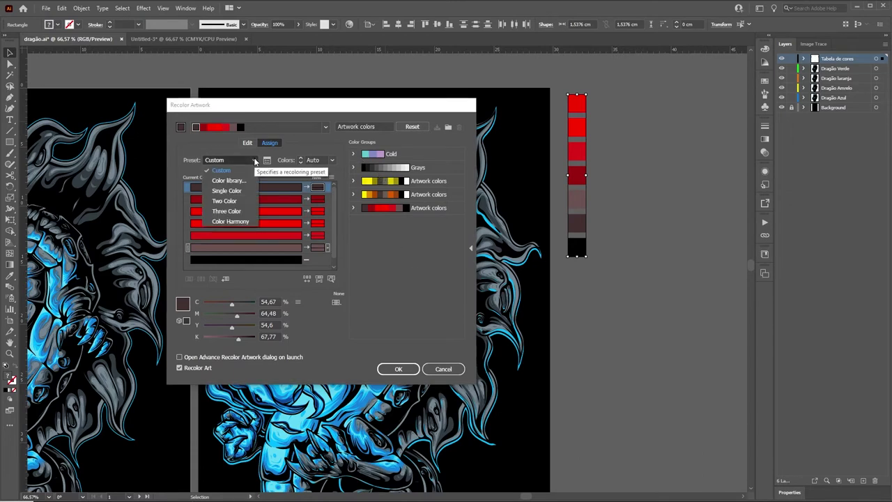
pyautogui.click(337, 304)
pyautogui.moveTo(359, 97)
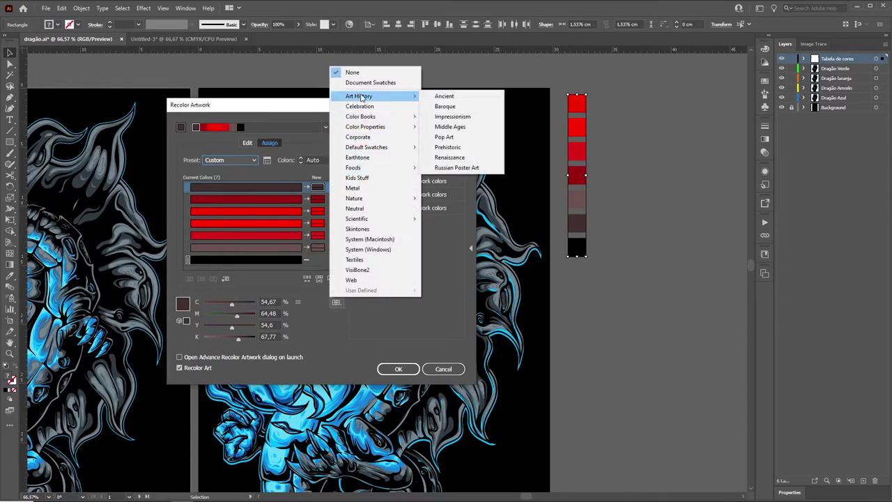
pyautogui.click(286, 107)
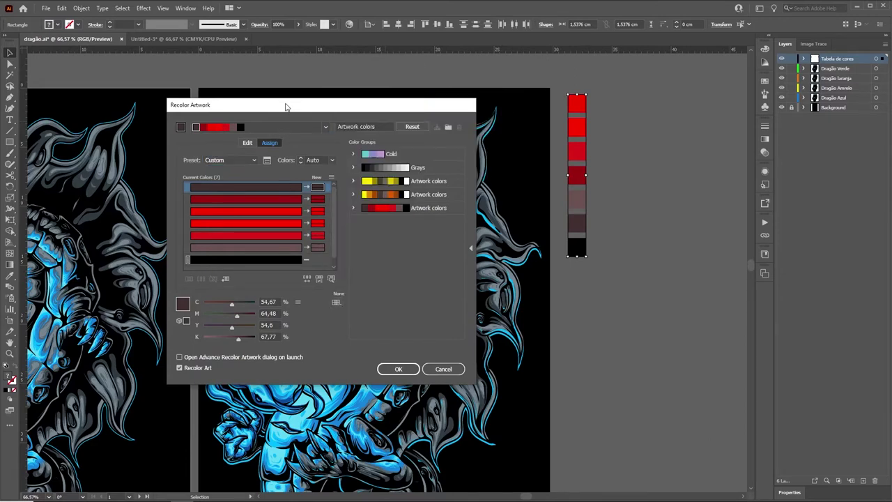
pyautogui.click(324, 127)
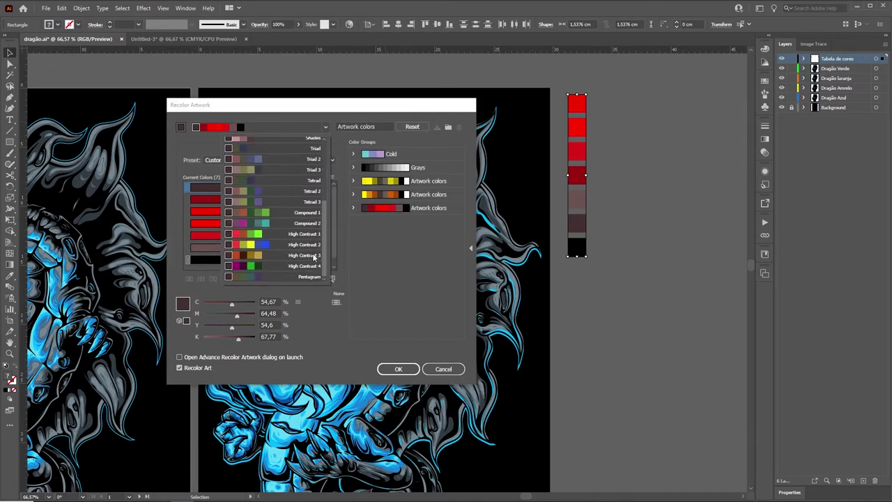
pyautogui.click(363, 111)
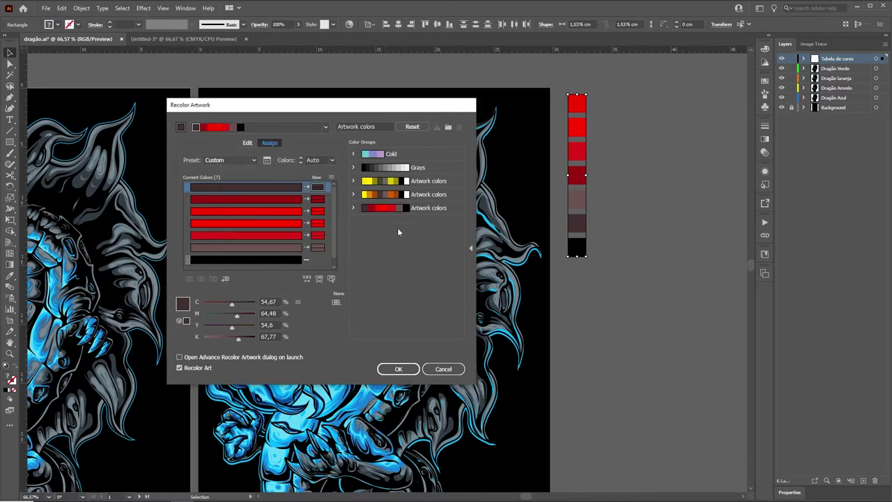
pyautogui.click(443, 369)
# Zoom out to show all dragon artboards and undo the green recolour on the second dragon.
pyautogui.hotkey('ctrl', '-')
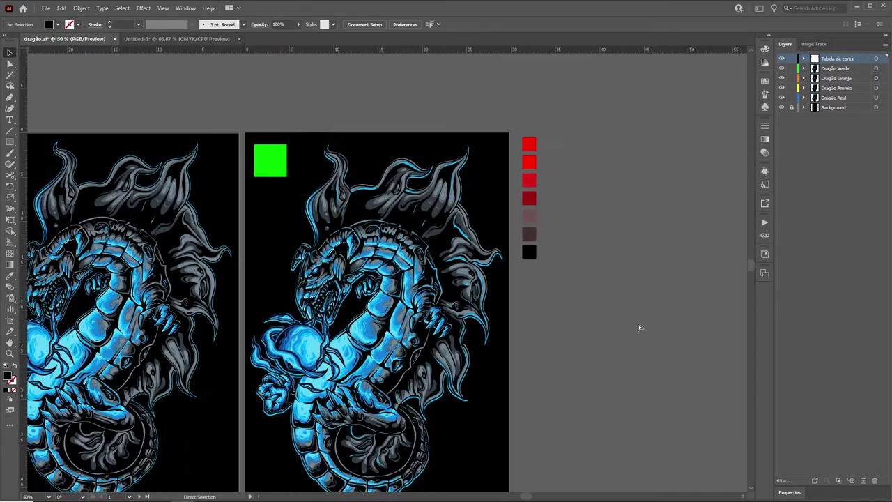
pyautogui.hotkey('ctrl', '-')
pyautogui.moveTo(449, 342); pyautogui.dragTo(473, 292)
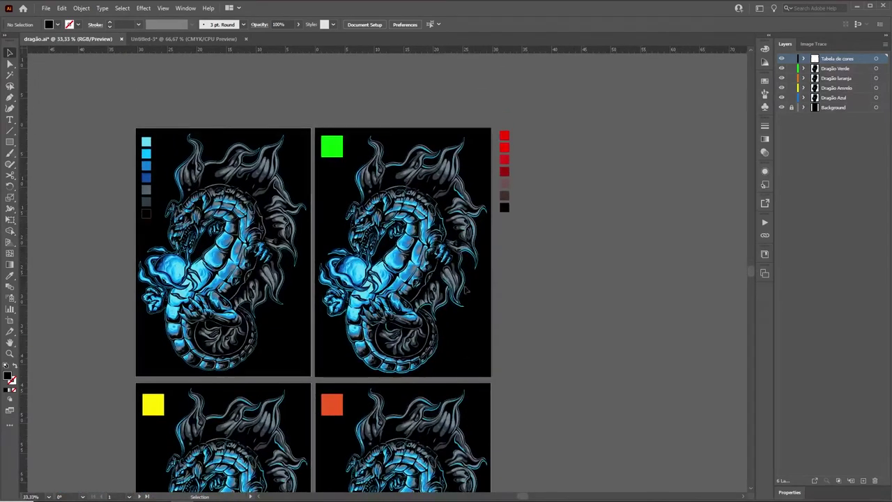
pyautogui.hotkey('ctrl', 'z')
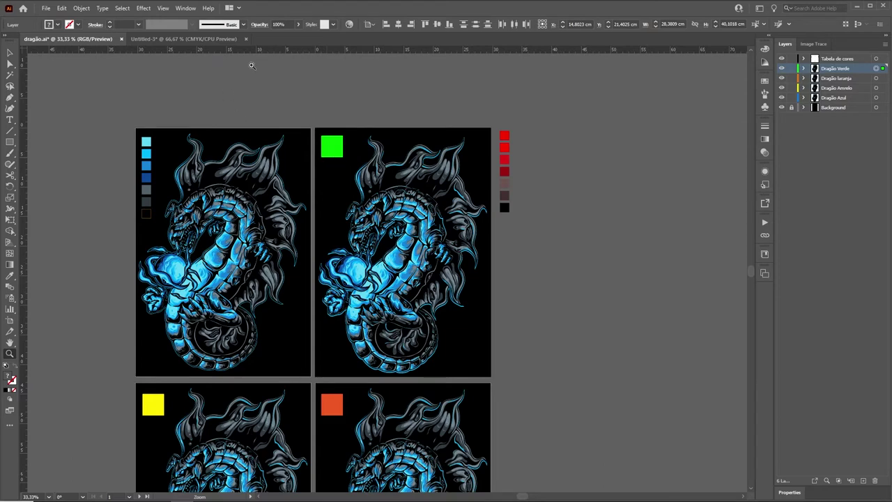
# Zoom in on the top two dragons and select the Dragão Verde layer's artwork.
pyautogui.click(448, 239)
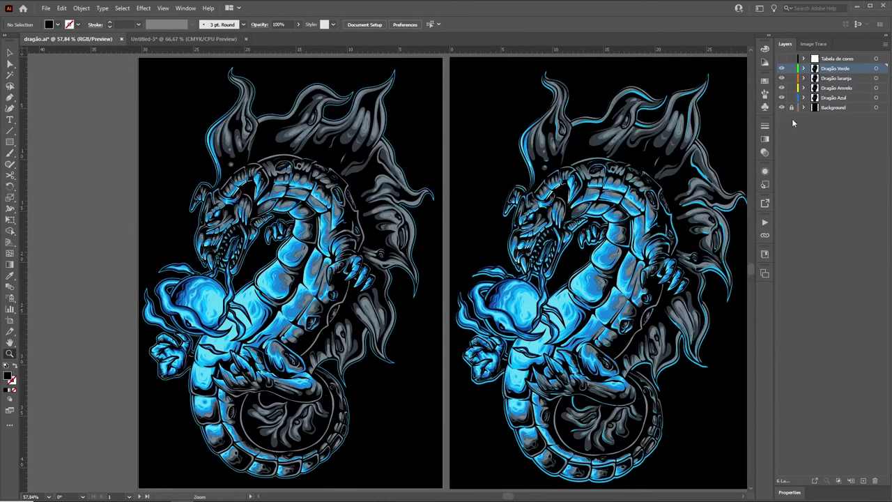
pyautogui.click(876, 69)
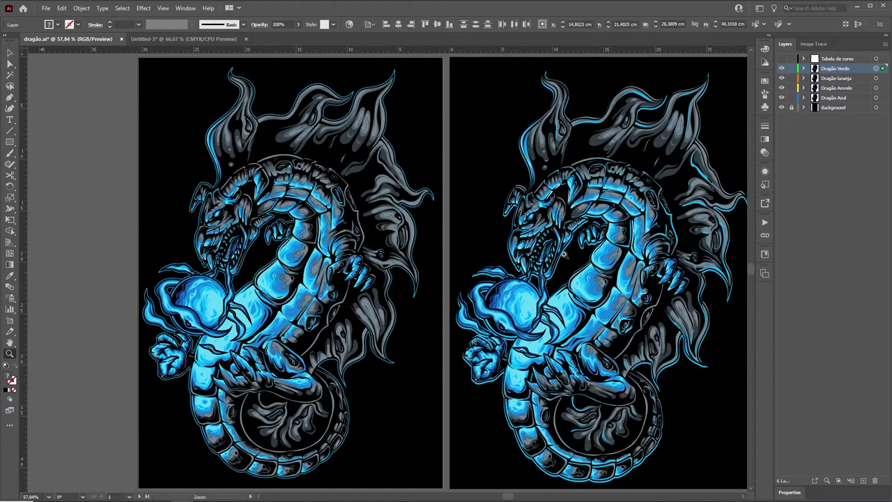
pyautogui.click(782, 97)
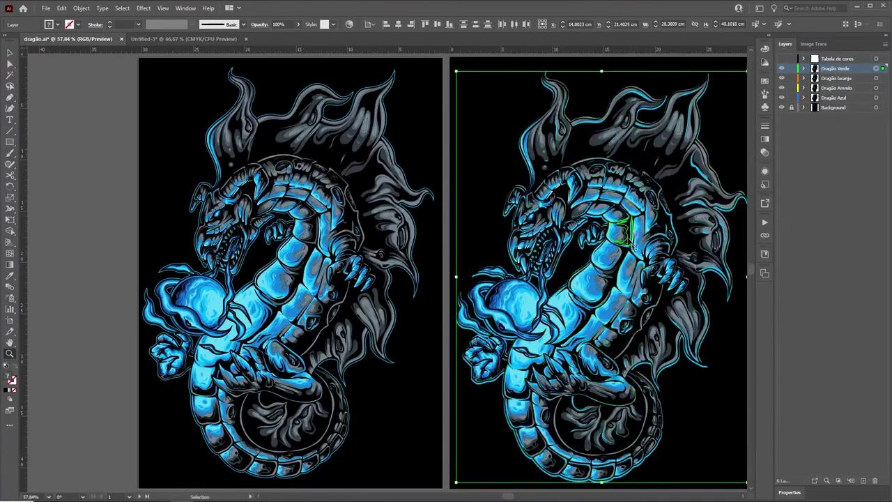
# Open the full Recolor Artwork settings for the second dragon and cancel without changes.
pyautogui.click(350, 24)
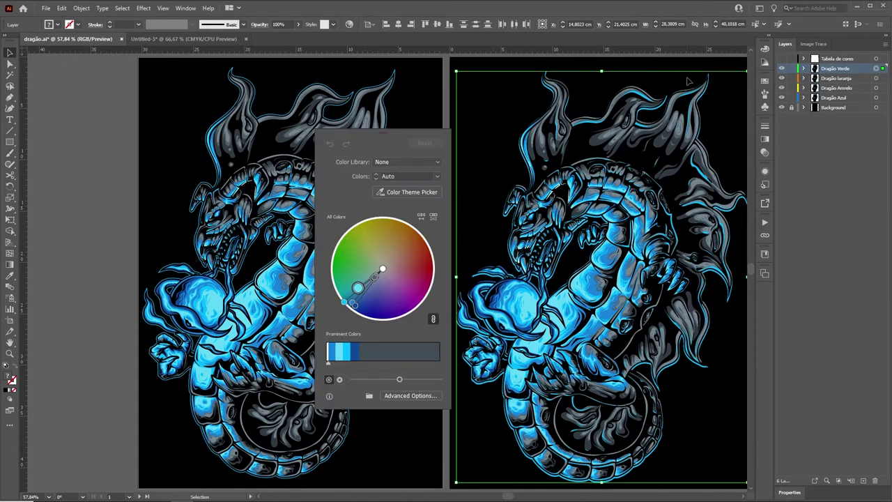
pyautogui.click(410, 395)
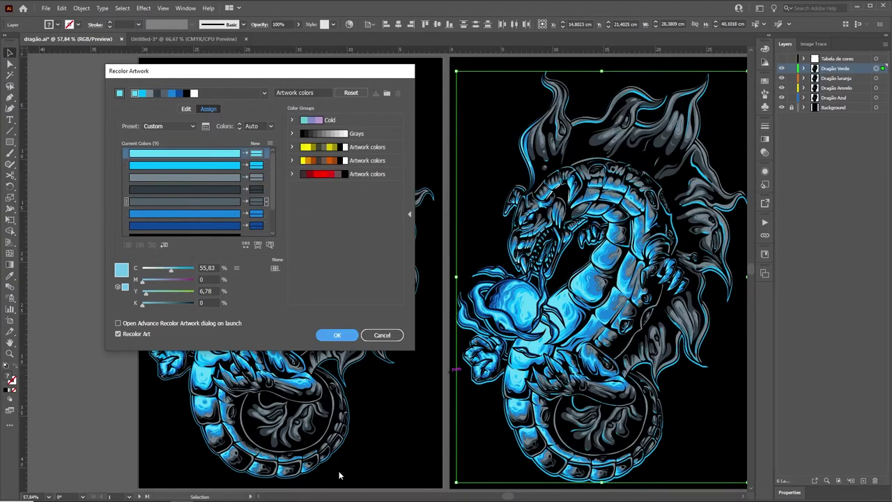
pyautogui.click(382, 336)
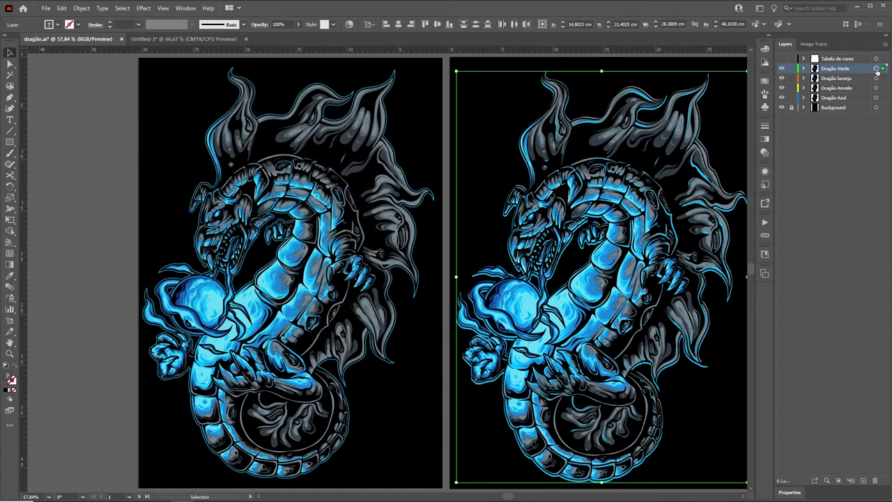
# Expand Dragão Verde's sublayers, try recolouring only Outline, cancel, then reselect the whole layer.
pyautogui.click(804, 68)
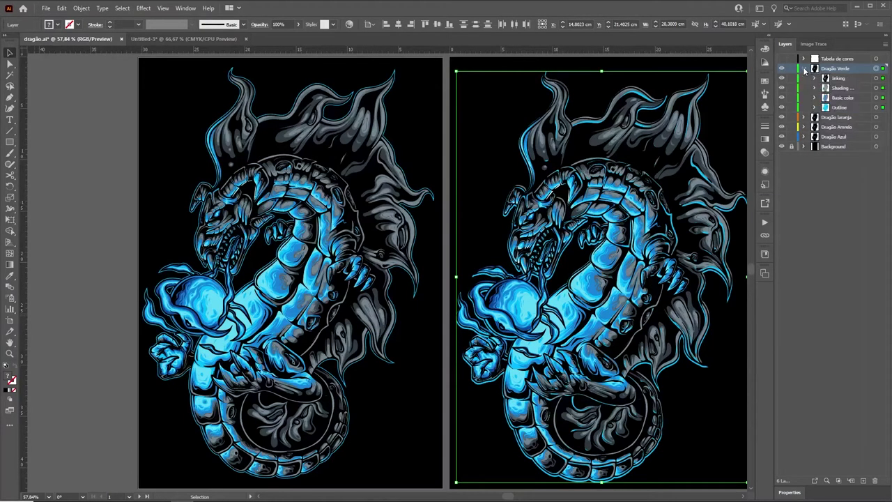
pyautogui.click(876, 107)
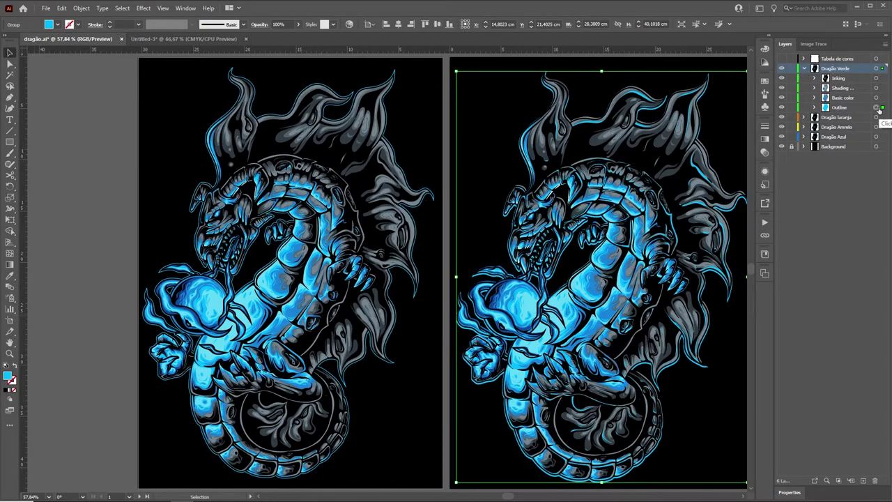
pyautogui.click(350, 25)
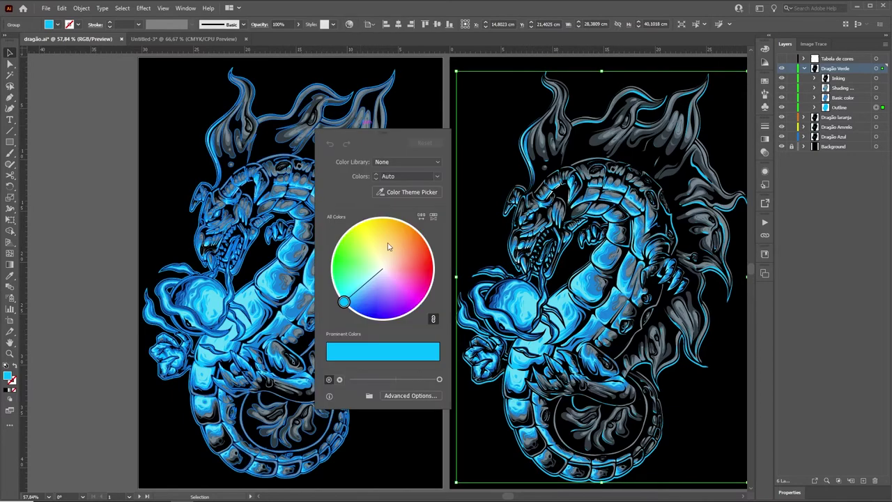
pyautogui.click(411, 396)
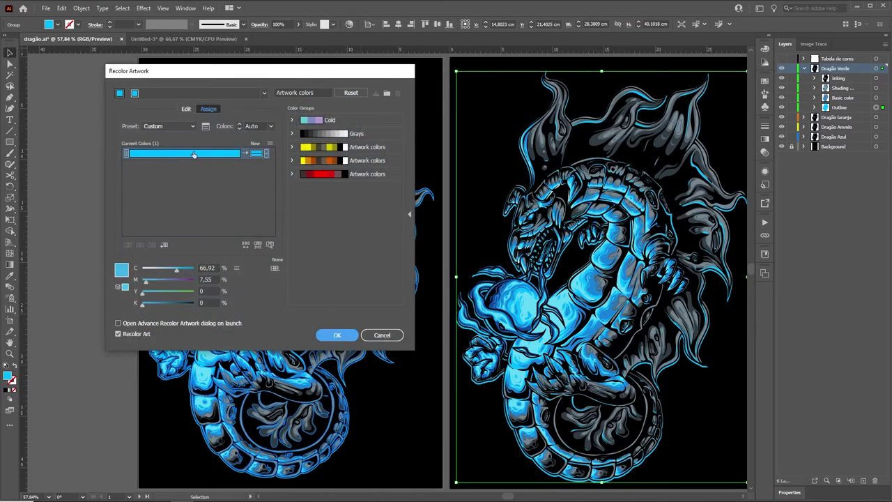
pyautogui.click(382, 336)
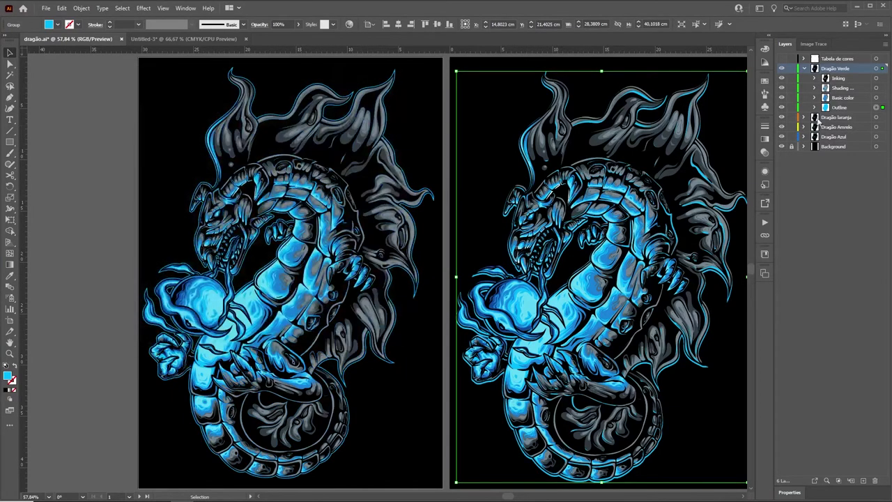
pyautogui.click(876, 69)
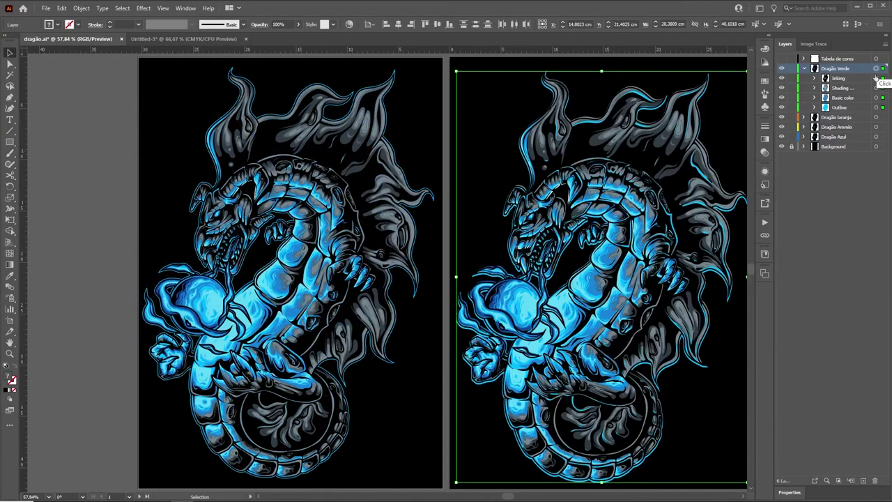
# Open Recolor Artwork advanced options for Dragão Verde, move the dialog aside, and switch sliders to HSB.
pyautogui.click(350, 25)
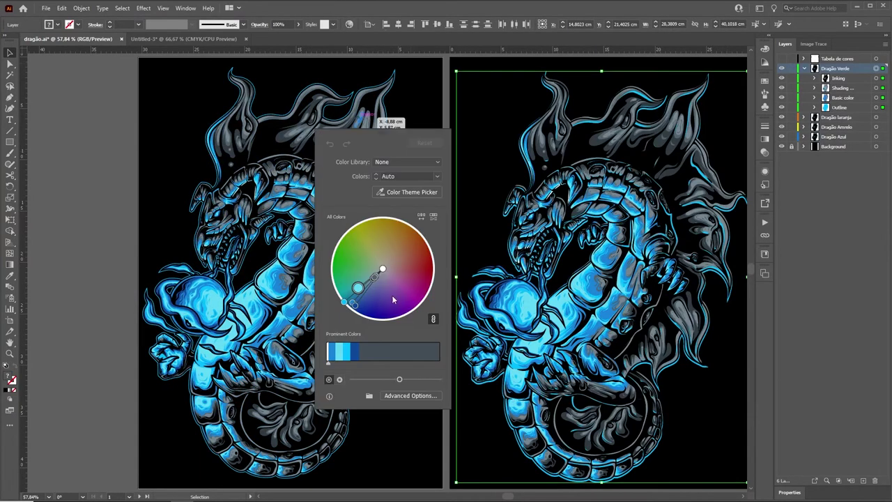
pyautogui.click(406, 396)
pyautogui.moveTo(353, 72); pyautogui.dragTo(380, 117)
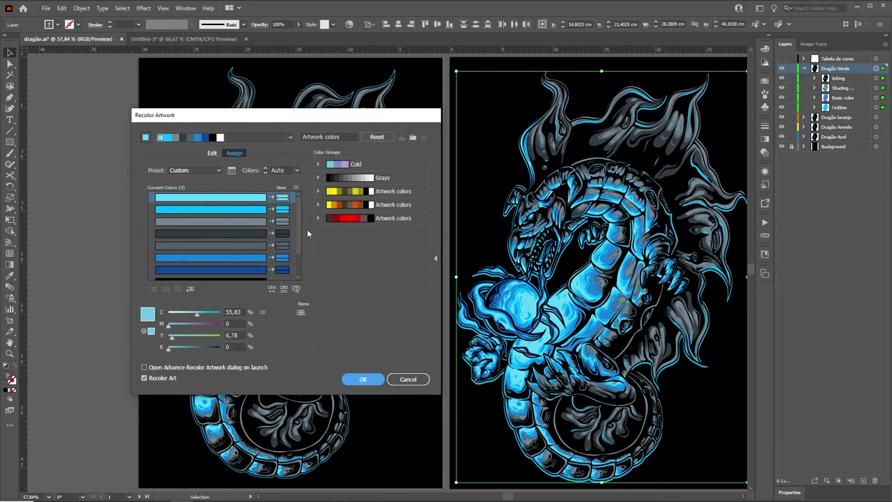
pyautogui.moveTo(299, 216); pyautogui.dragTo(305, 258)
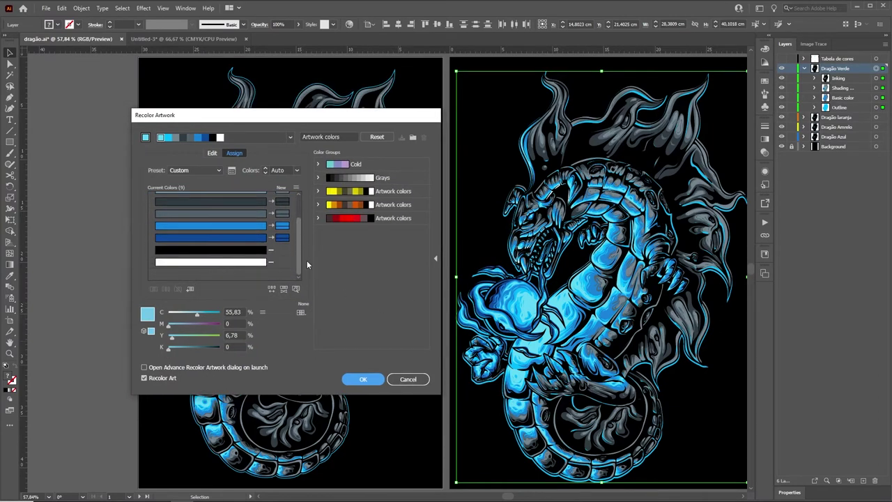
pyautogui.moveTo(210, 261)
pyautogui.click(263, 312)
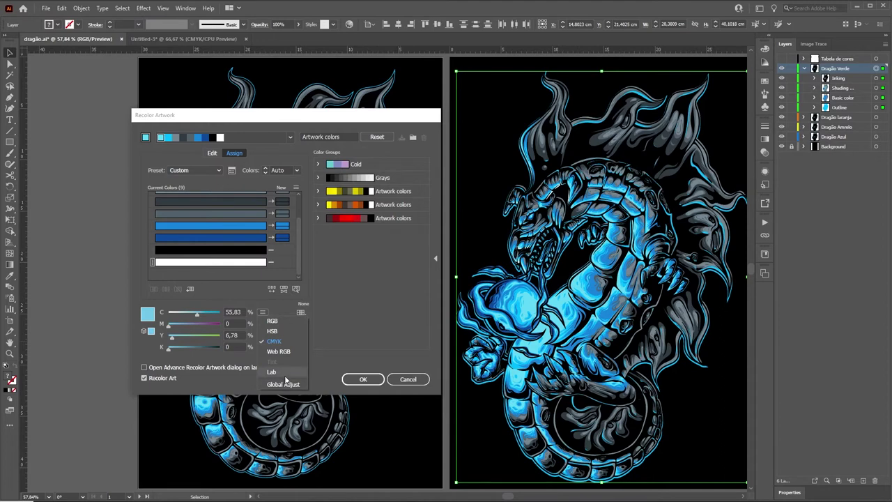
pyautogui.click(272, 331)
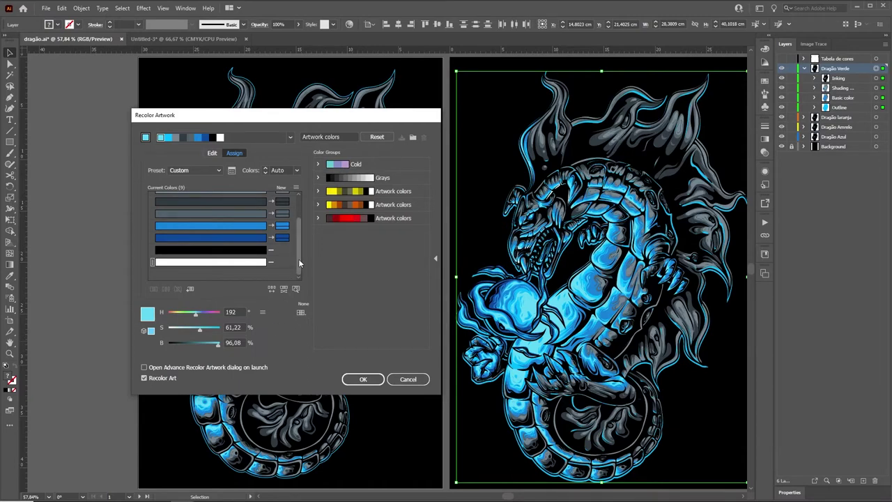
pyautogui.moveTo(299, 258); pyautogui.dragTo(301, 235)
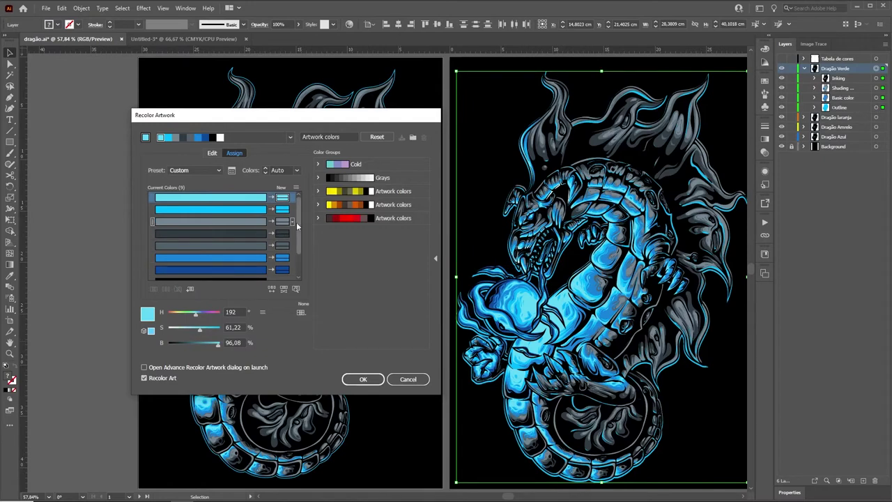
pyautogui.scroll(-2, 262, 268)
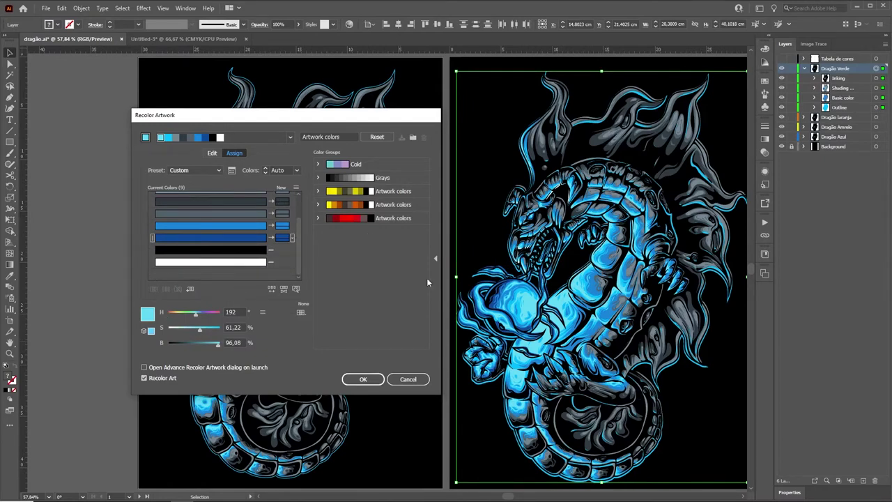
# Set the Hue of the first four blue and grey New colours to 120 (green).
pyautogui.moveTo(197, 313); pyautogui.dragTo(185, 313)
pyautogui.moveTo(199, 328); pyautogui.dragTo(225, 333)
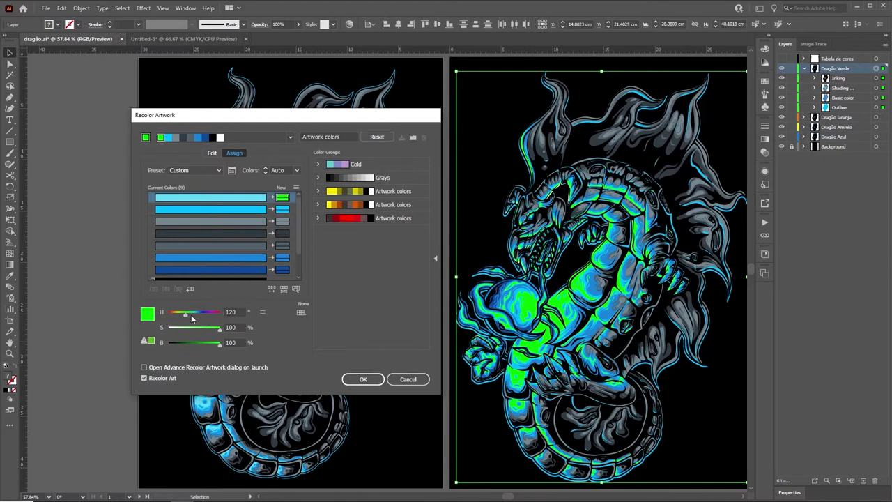
pyautogui.click(240, 312)
pyautogui.click(281, 211)
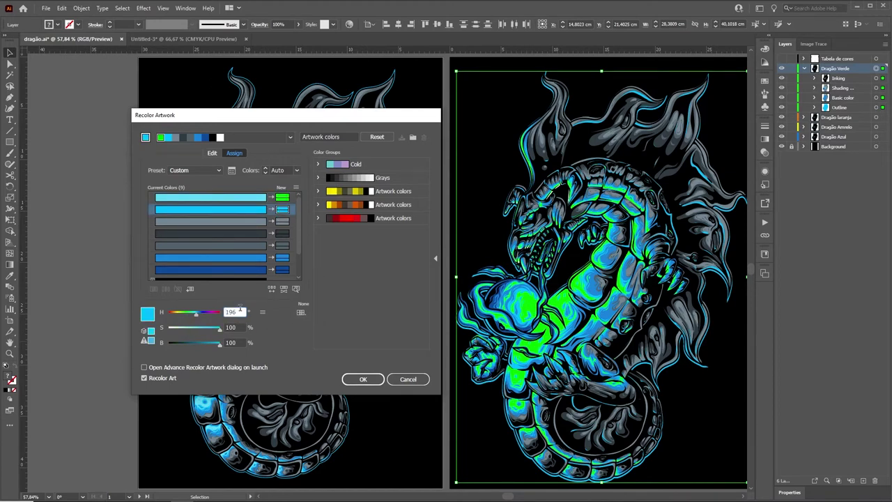
pyautogui.doubleClick(239, 311)
pyautogui.write('120')
pyautogui.click(281, 222)
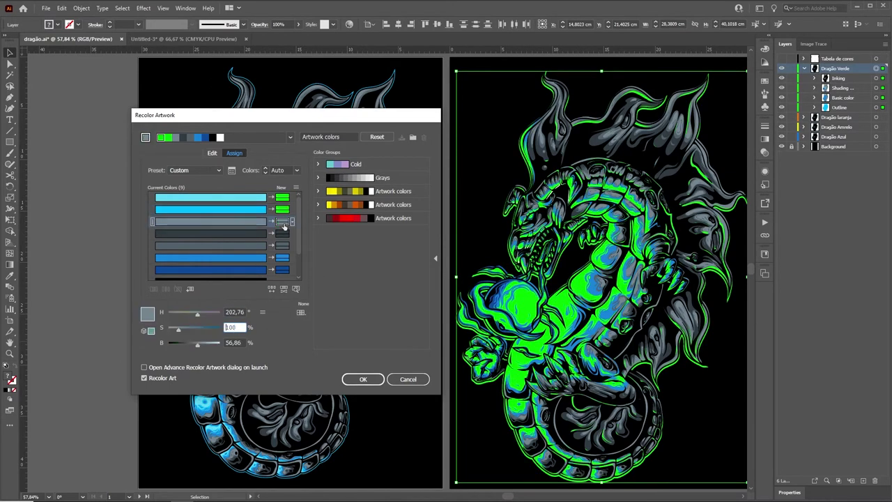
pyautogui.doubleClick(239, 311)
pyautogui.write('120')
pyautogui.press('Tab')
pyautogui.click(281, 234)
pyautogui.doubleClick(239, 311)
pyautogui.write('120')
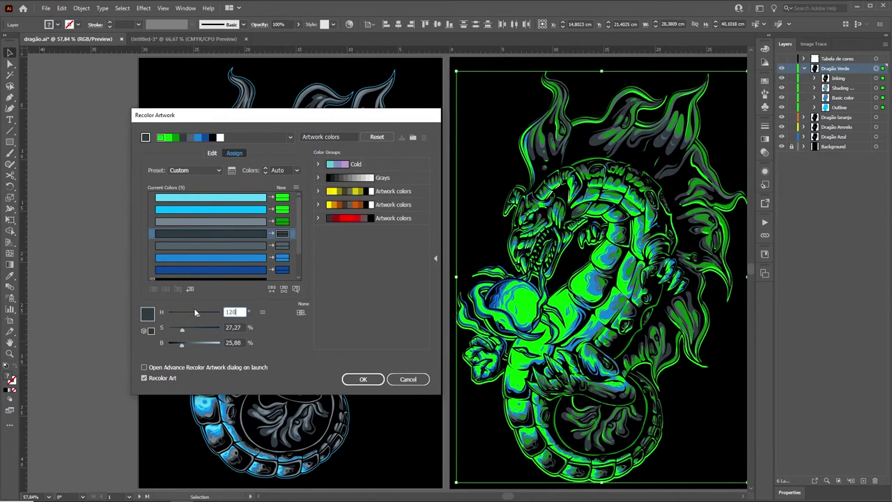
pyautogui.press('Tab')
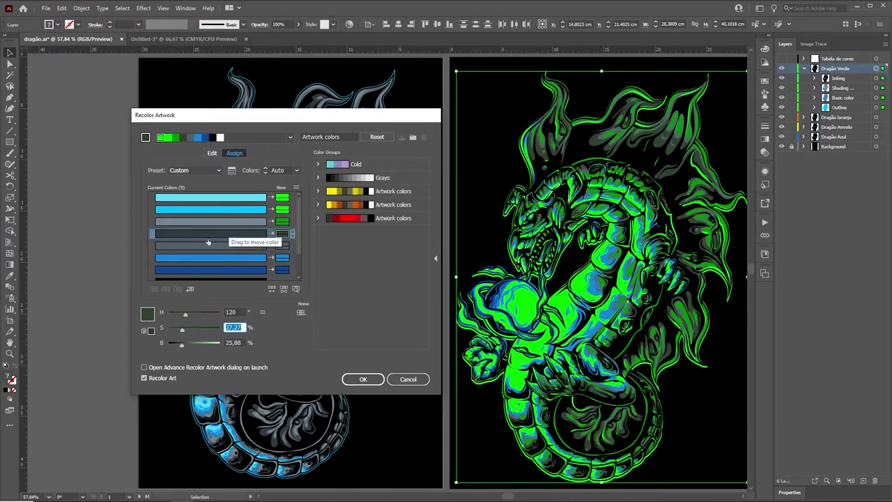
# Set the grey-blue and bottom blue colours to Hue 120 and slightly darken the sixth green.
pyautogui.click(230, 245)
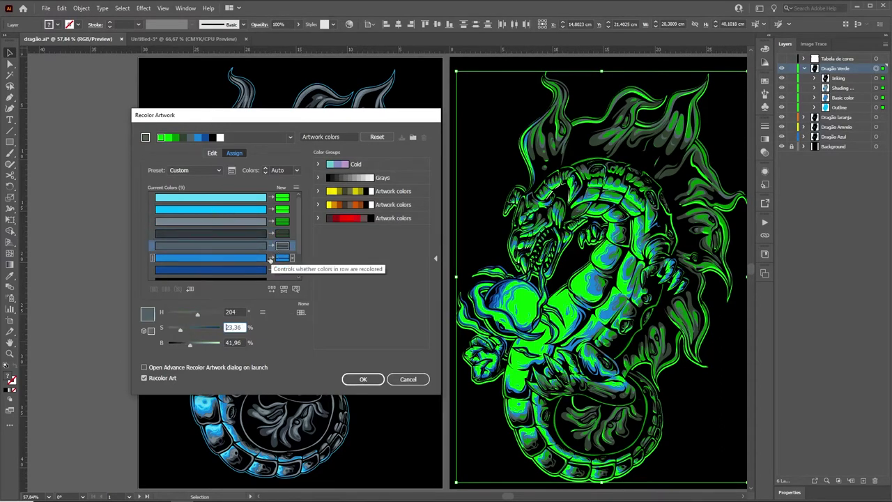
pyautogui.click(237, 312)
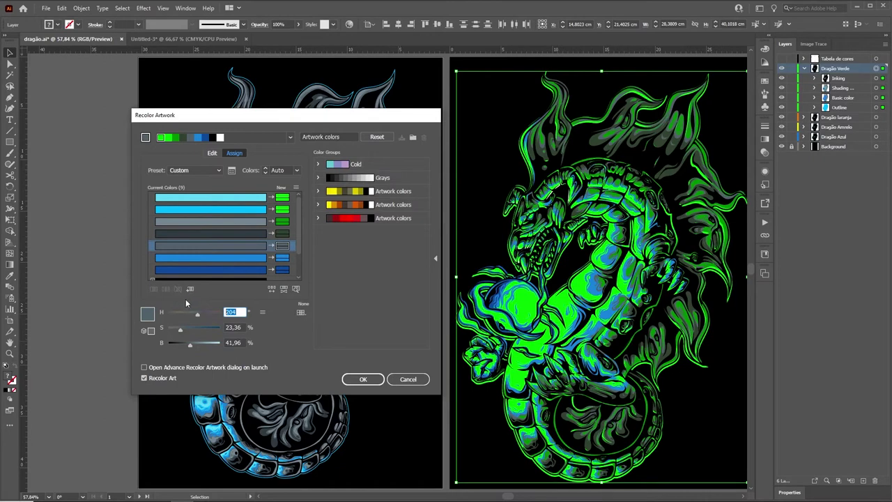
pyautogui.write('120')
pyautogui.press('Tab')
pyautogui.click(282, 271)
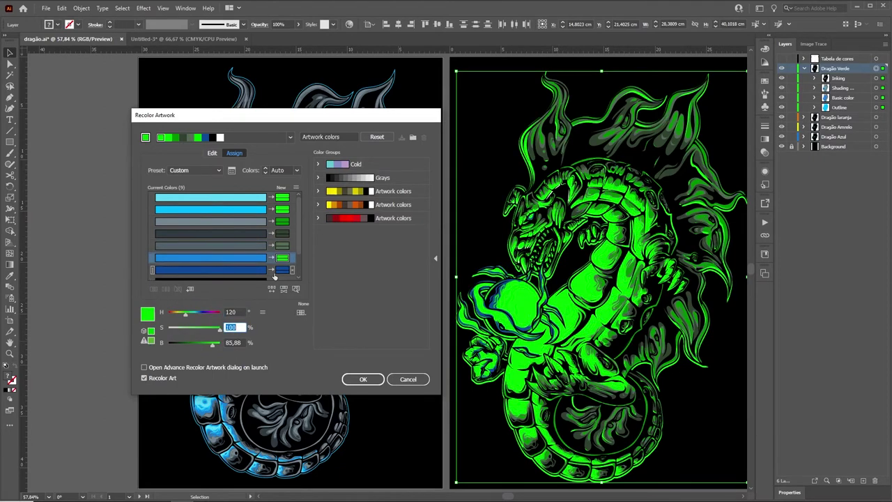
pyautogui.click(244, 312)
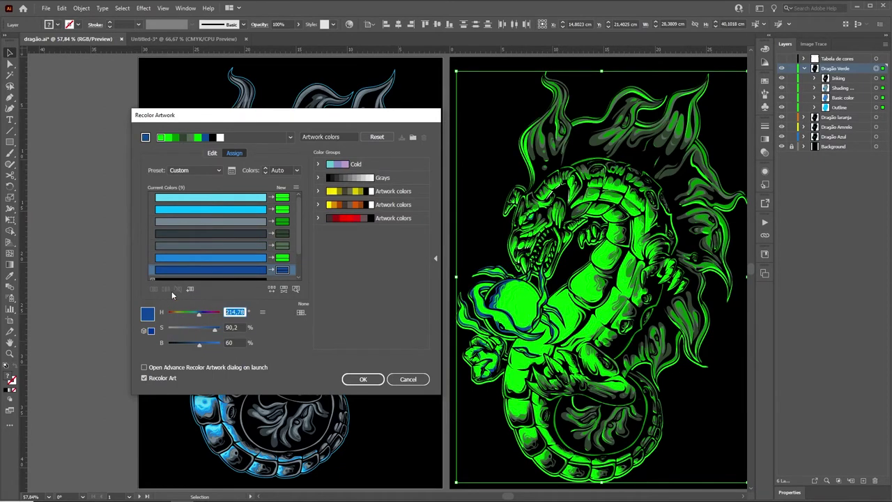
pyautogui.write('120')
pyautogui.press('Tab')
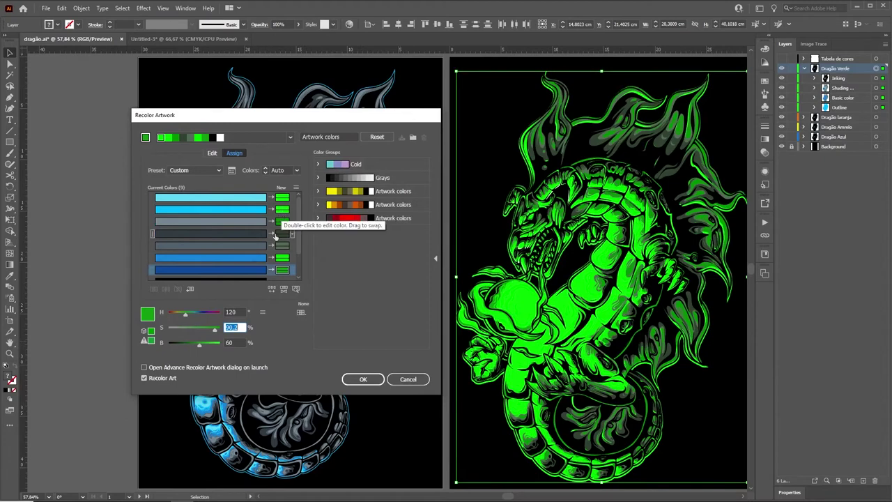
pyautogui.click(275, 259)
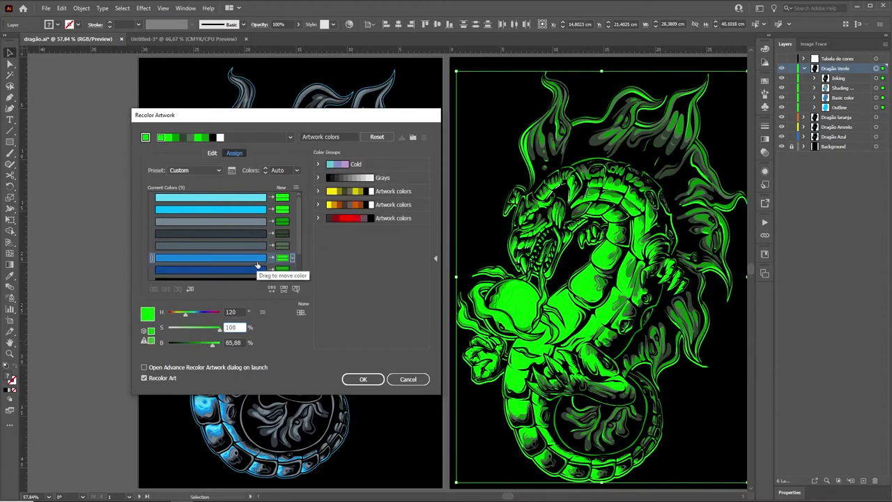
pyautogui.moveTo(211, 345); pyautogui.dragTo(204, 343)
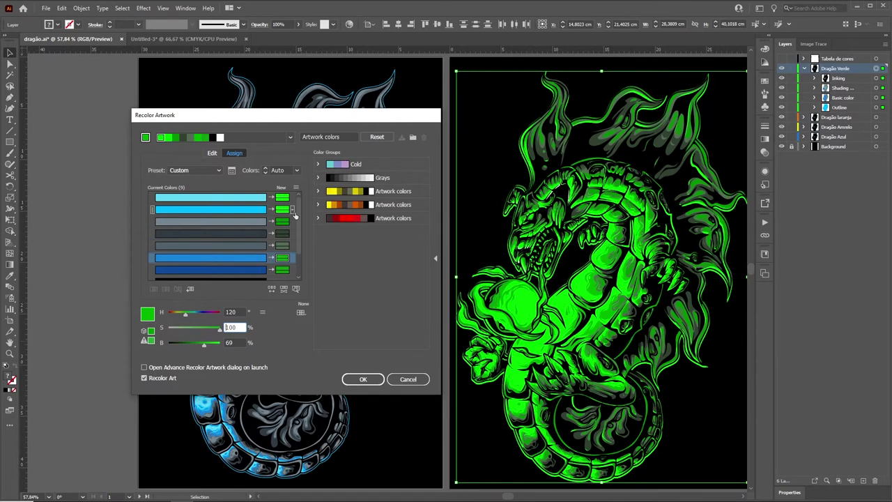
# Save the greens as a new colour group and apply the green recolour.
pyautogui.scroll(-2, 301, 242)
pyautogui.scroll(1, 299, 261)
pyautogui.scroll(2, 299, 261)
pyautogui.click(412, 137)
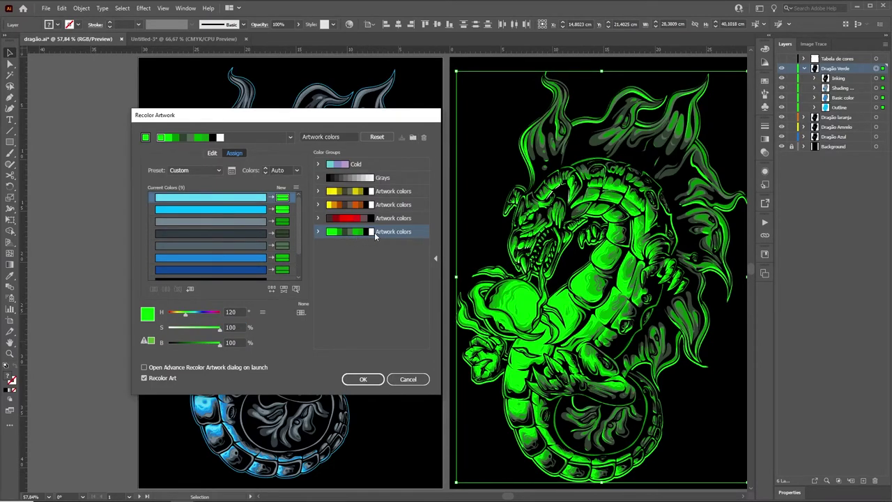
pyautogui.click(370, 381)
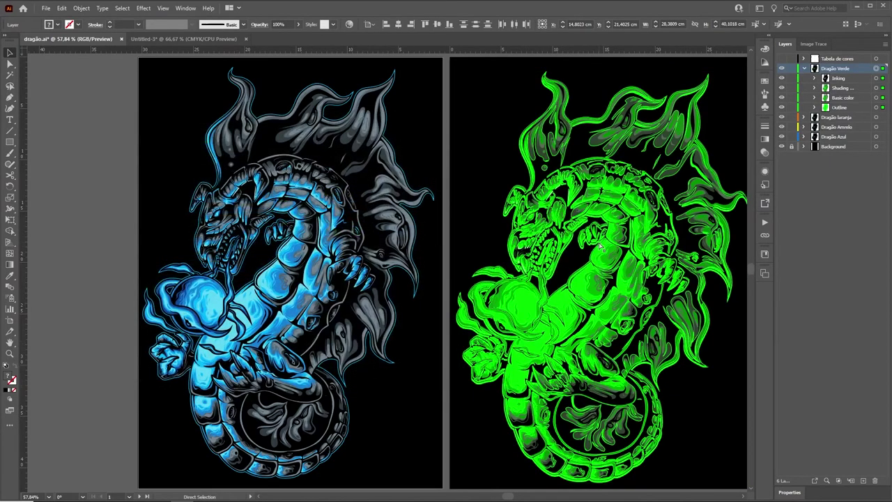
# Bring the lower-left dragon into view and apply the yellow colour group in Recolor Artwork.
pyautogui.scroll(-3, 214, 264)
pyautogui.moveTo(290, 362); pyautogui.dragTo(401, 190)
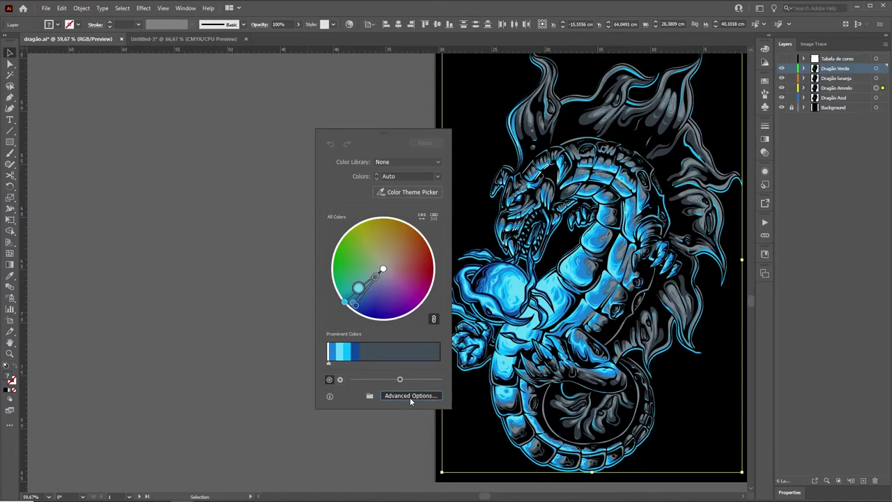
pyautogui.click(409, 396)
pyautogui.moveTo(392, 119); pyautogui.dragTo(380, 118)
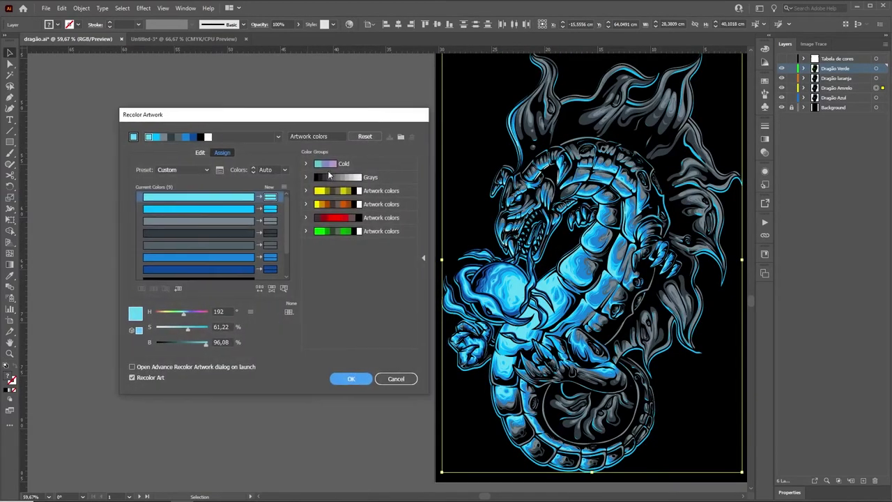
pyautogui.click(324, 192)
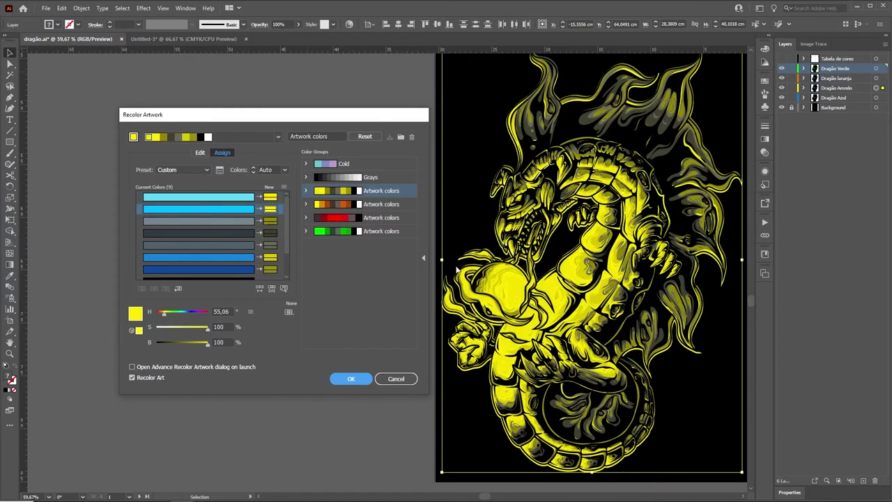
# Nudge the main yellow's hue, darken the third yellow, apply without saving the group, and fit all artboards.
pyautogui.click(270, 198)
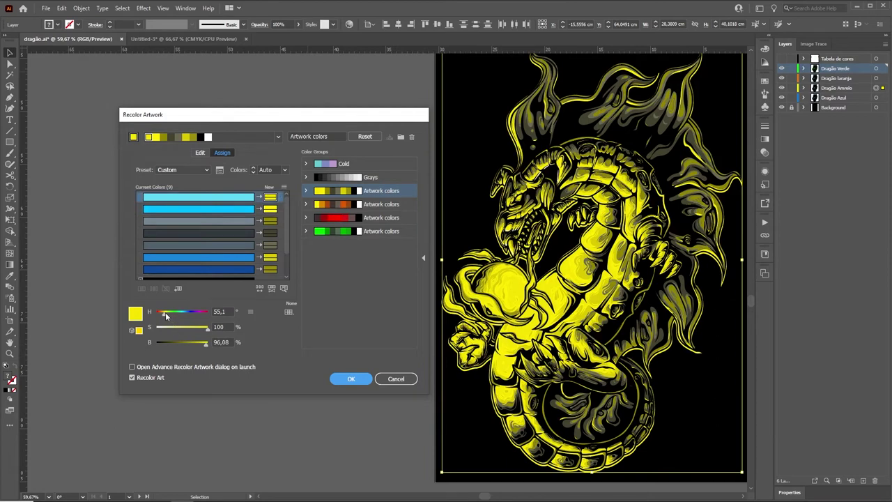
pyautogui.moveTo(166, 316); pyautogui.dragTo(167, 317)
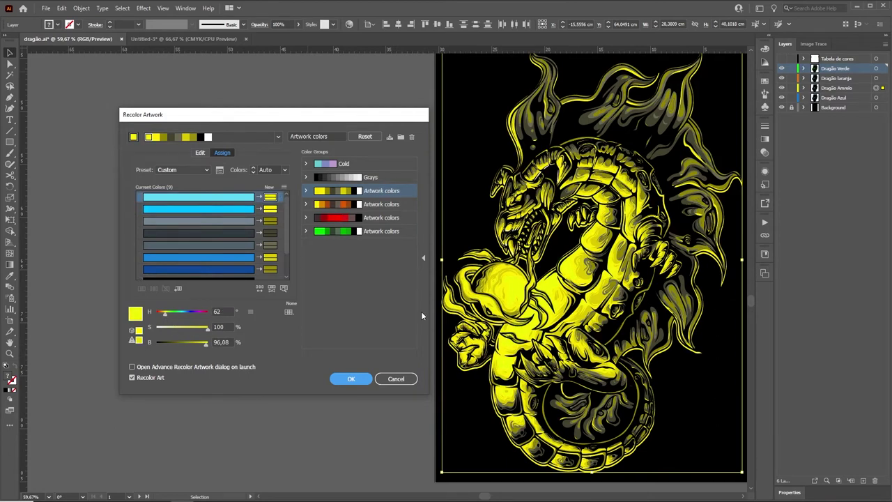
pyautogui.click(202, 221)
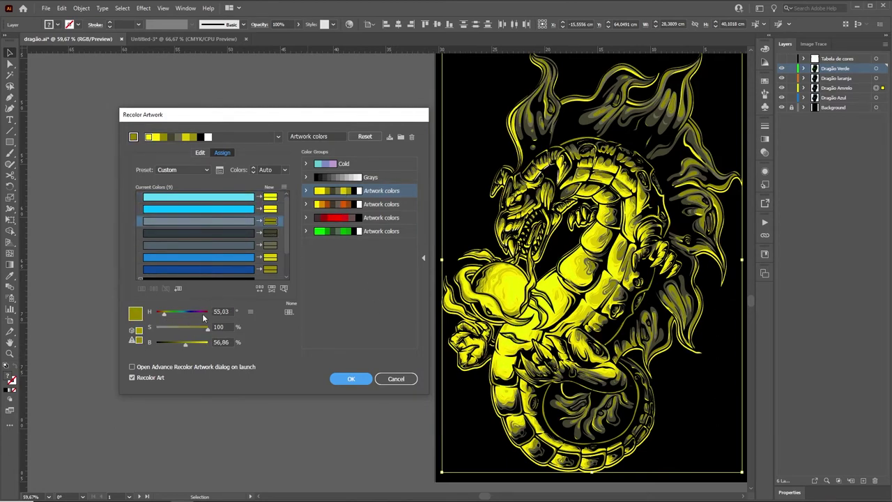
pyautogui.moveTo(197, 345)
pyautogui.mouseDown()
pyautogui.moveTo(173, 344)
pyautogui.moveTo(188, 345)
pyautogui.mouseUp()
pyautogui.click(356, 378)
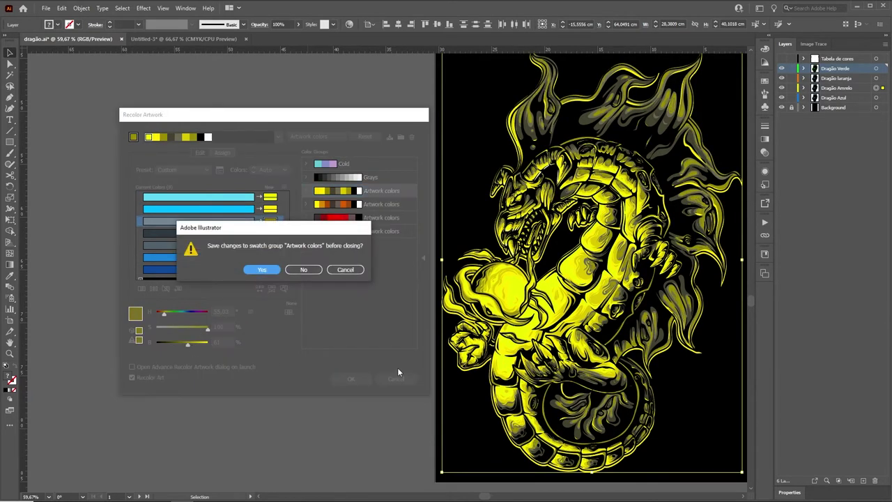
pyautogui.click(304, 271)
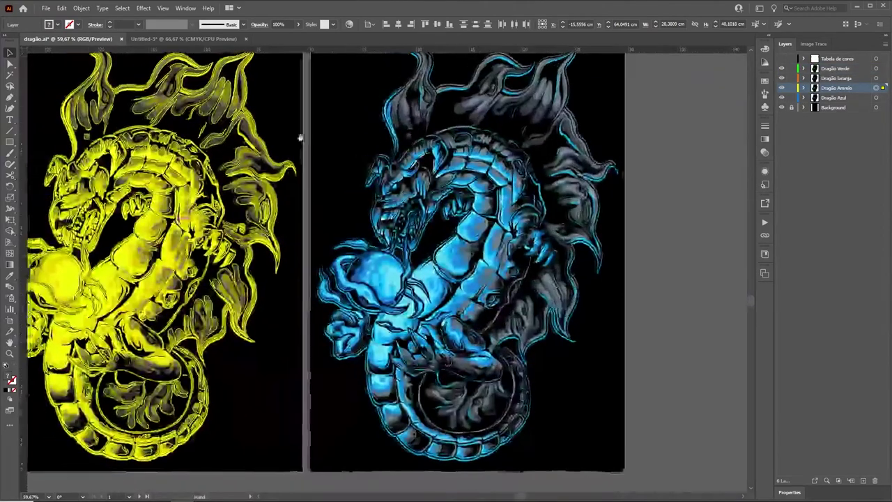
pyautogui.hotkey('ctrl', '0')
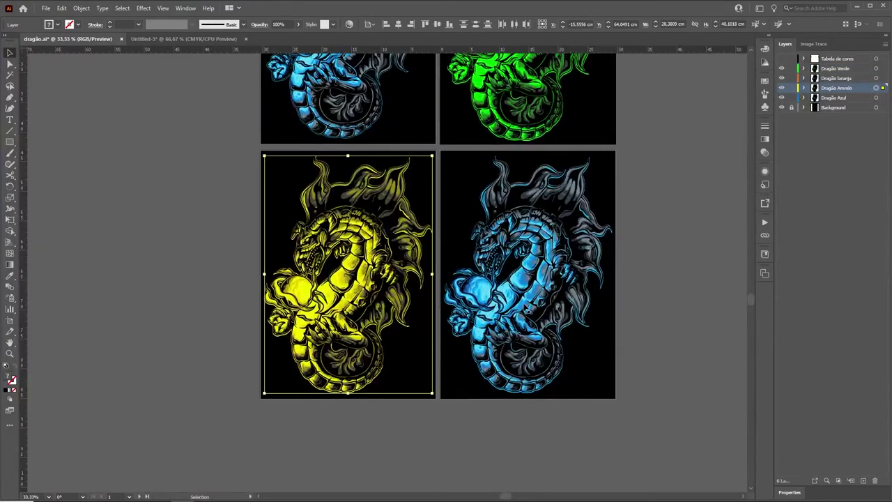
# Select and zoom in on the lower-right dragon, hiding the yellow dragon and Background layers.
pyautogui.click(876, 78)
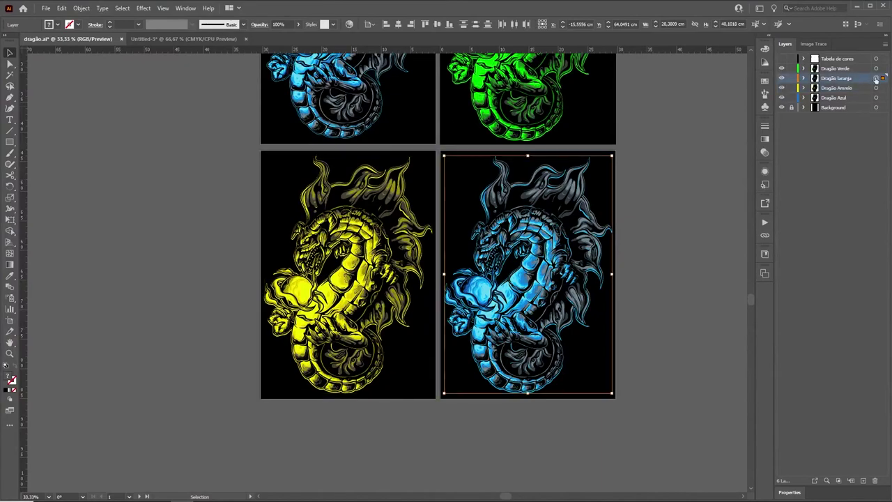
pyautogui.press('z')
pyautogui.click(508, 263)
pyautogui.click(782, 87)
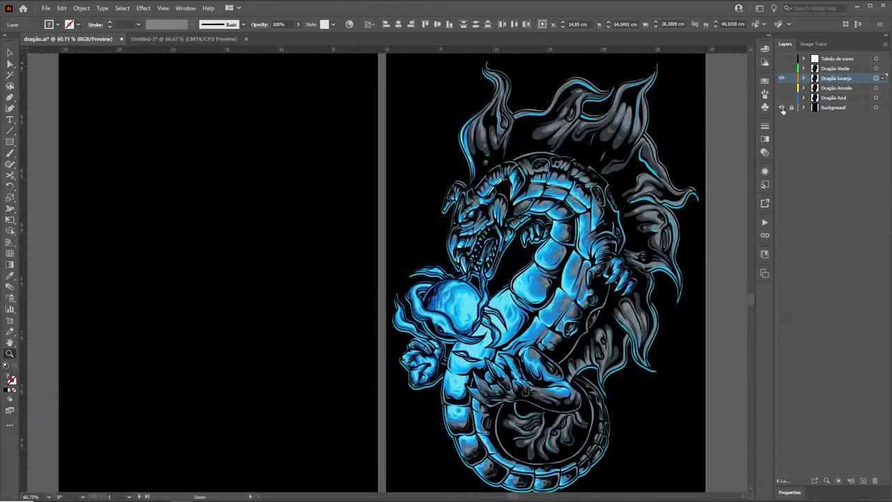
pyautogui.click(781, 108)
# In Recolor Artwork advanced options, shift the light cyan and second cyan colours to hue 16.
pyautogui.click(349, 25)
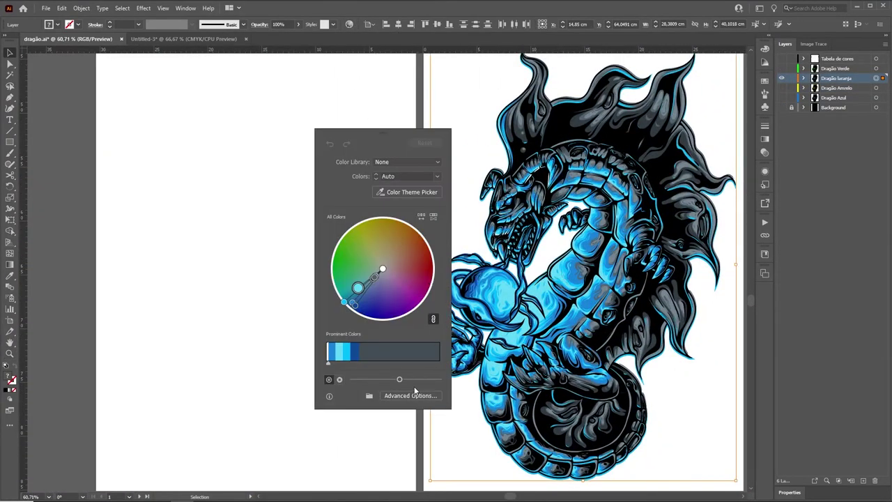
pyautogui.click(418, 395)
pyautogui.moveTo(376, 112); pyautogui.dragTo(388, 85)
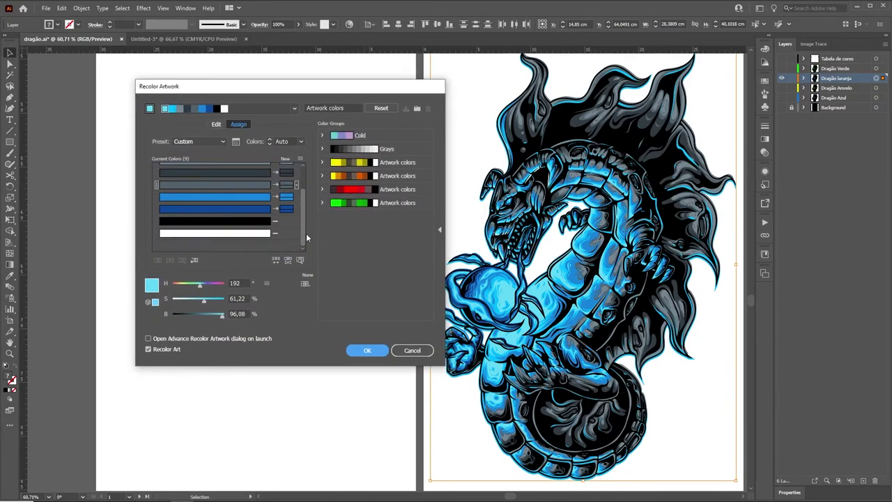
pyautogui.click(286, 169)
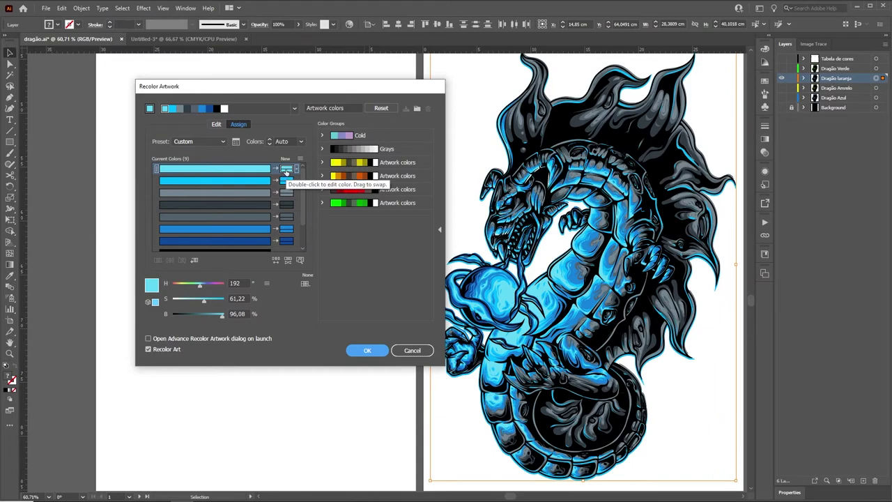
pyautogui.moveTo(201, 286)
pyautogui.mouseDown()
pyautogui.moveTo(164, 284)
pyautogui.moveTo(175, 288)
pyautogui.mouseUp()
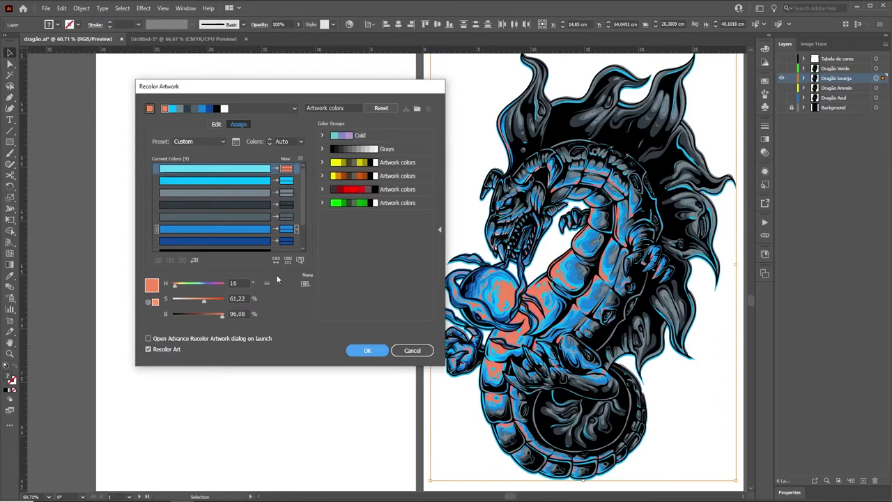
pyautogui.click(241, 283)
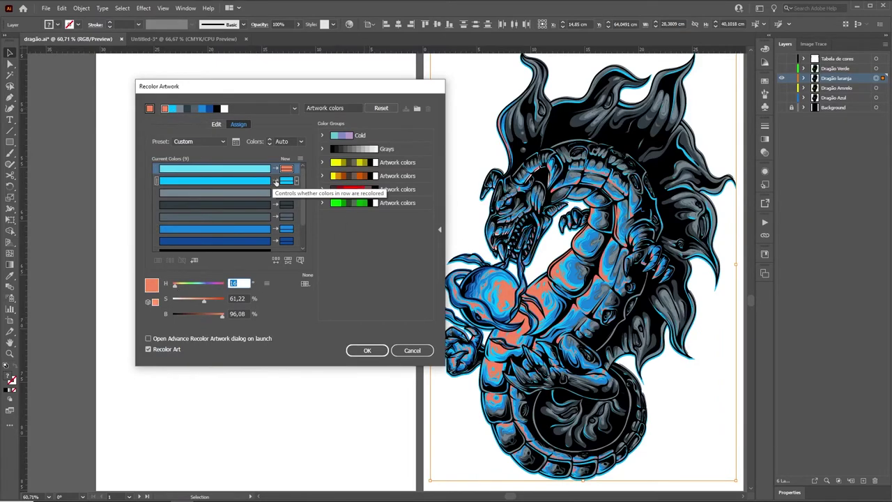
pyautogui.click(286, 180)
pyautogui.write('16')
pyautogui.press('Tab')
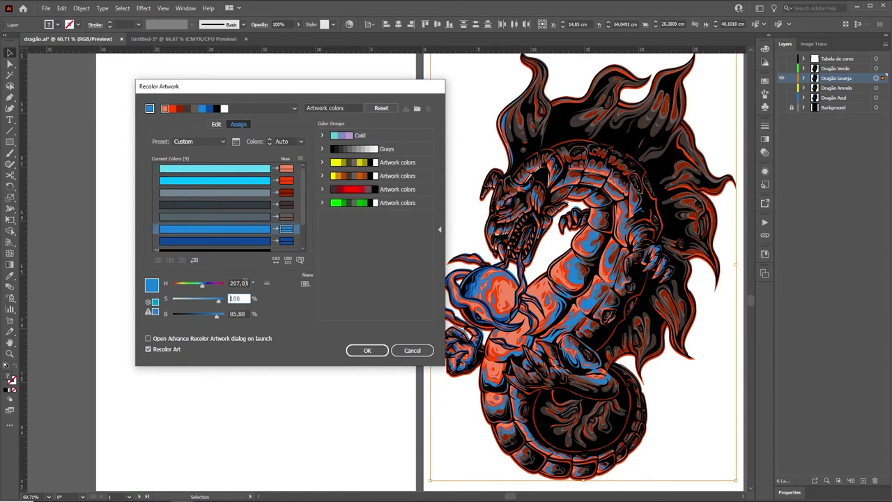
# Set the blue and dark blue colours to hue 16 and apply the orange-red recolour.
pyautogui.hotkey('shift', 'Tab')
pyautogui.write('16')
pyautogui.press('Tab')
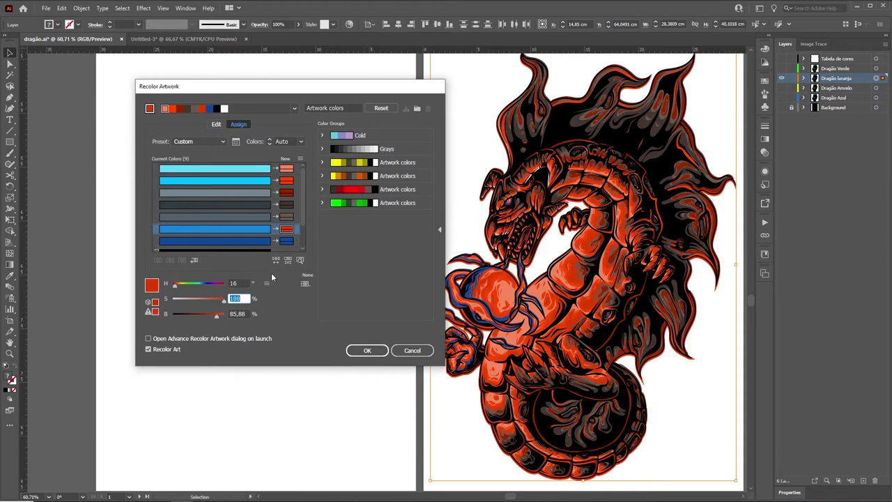
pyautogui.click(287, 241)
pyautogui.hotkey('shift', 'Tab')
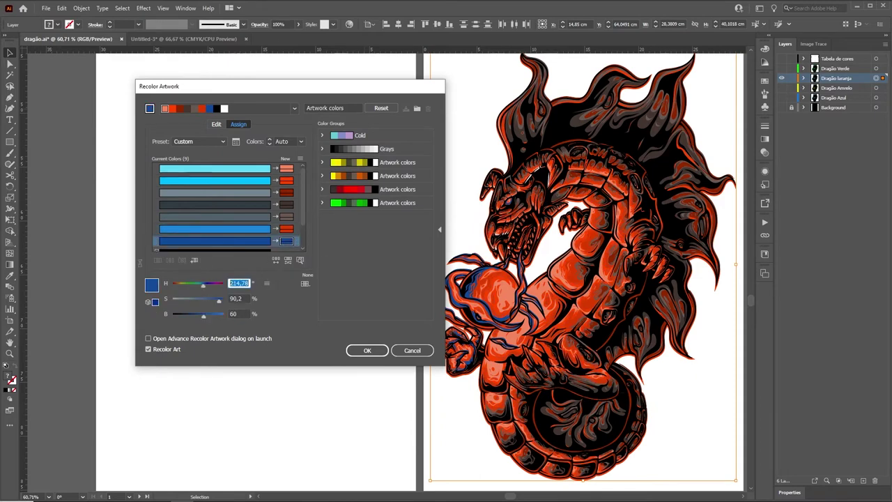
pyautogui.write('16')
pyautogui.press('Tab')
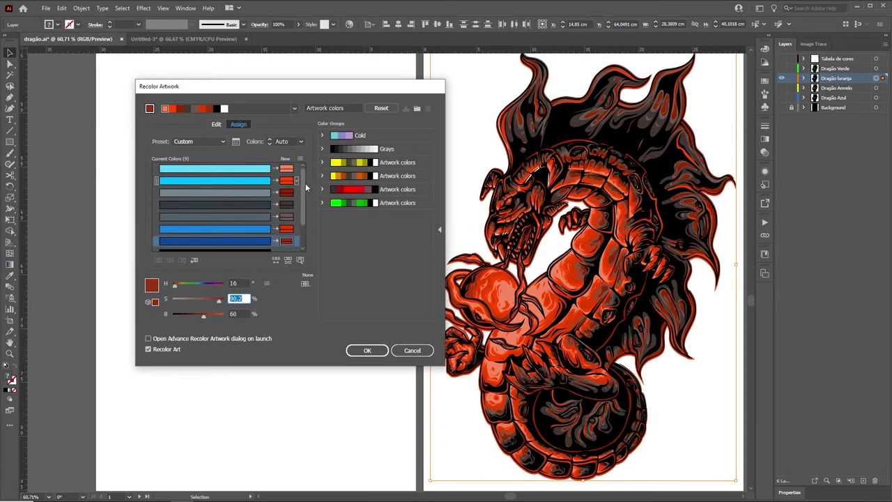
pyautogui.moveTo(305, 183); pyautogui.dragTo(304, 196)
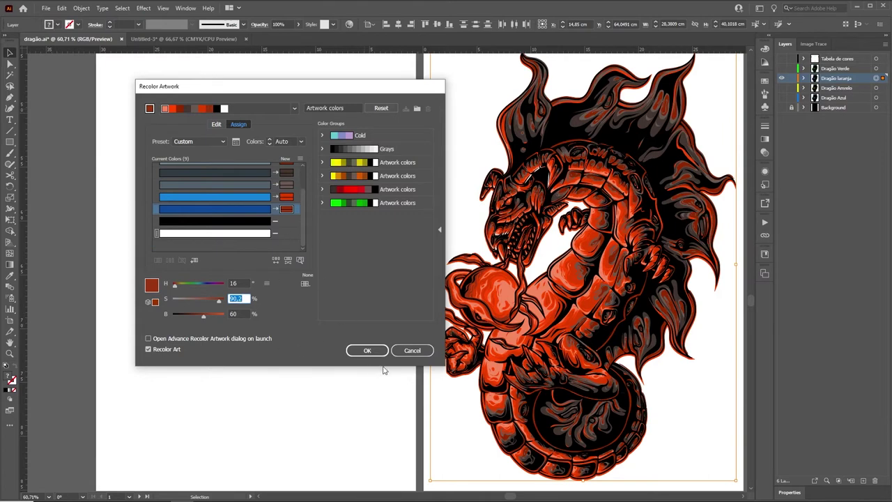
pyautogui.click(367, 350)
pyautogui.press('z')
pyautogui.hotkey('ctrl', '-')
# Show the Background, Dragão Azul, Dragão Verde and Dragão Amarelo layers and frame all four dragons.
pyautogui.click(782, 108)
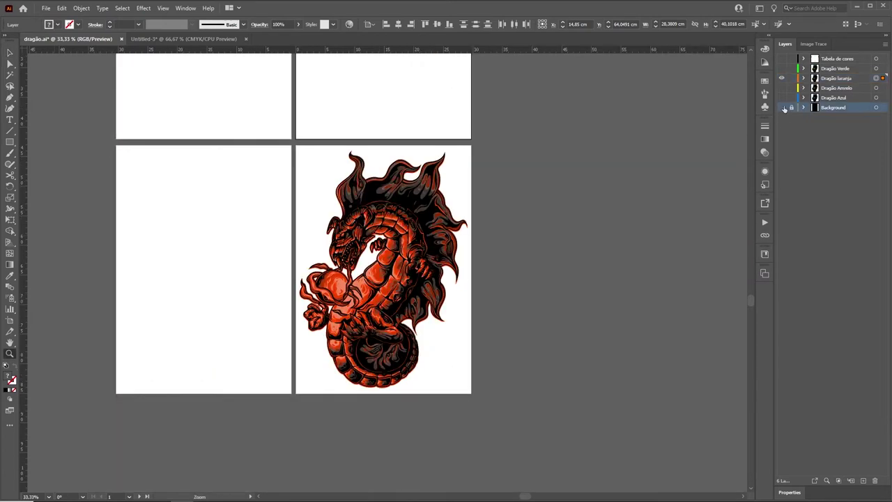
pyautogui.click(781, 98)
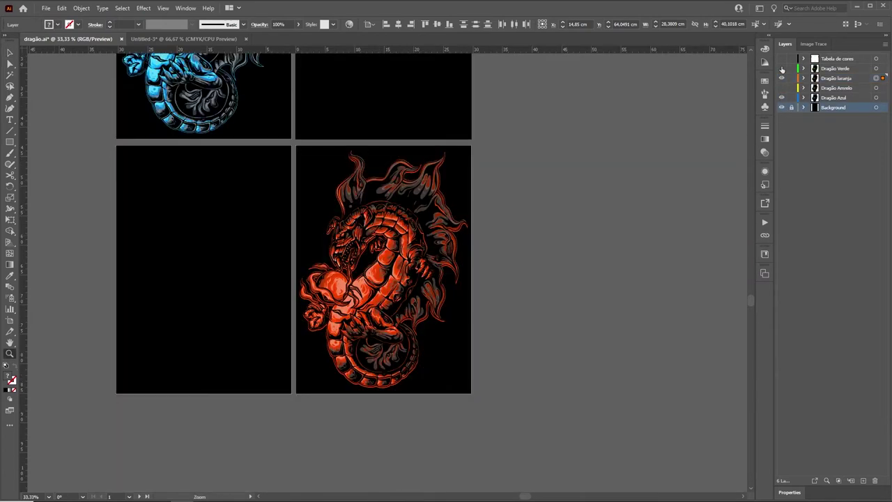
pyautogui.click(782, 69)
pyautogui.click(781, 88)
pyautogui.moveTo(489, 121); pyautogui.dragTo(588, 278)
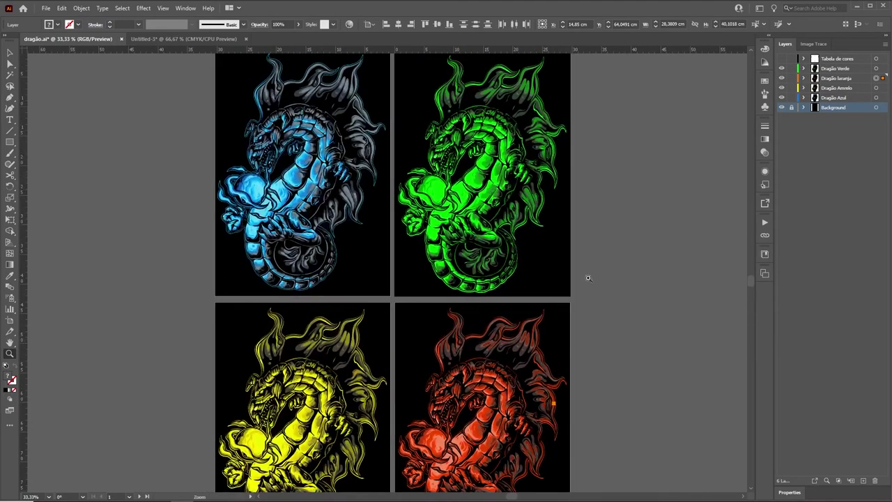
pyautogui.keyDown('alt'); pyautogui.click(557, 207); pyautogui.keyUp('alt')
pyautogui.moveTo(372, 245); pyautogui.dragTo(473, 395)
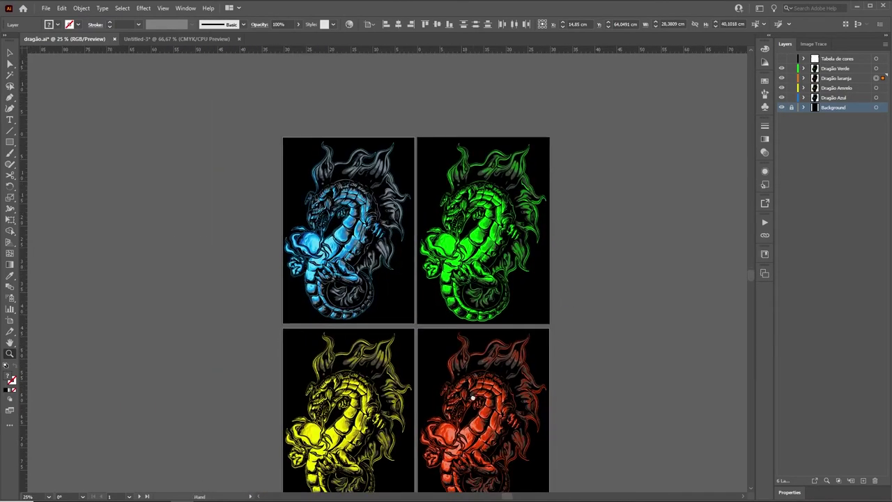
# Select the orange-red, green and blue dragons in turn, then zoom in on the blue and green pair.
pyautogui.press('v')
pyautogui.click(454, 333)
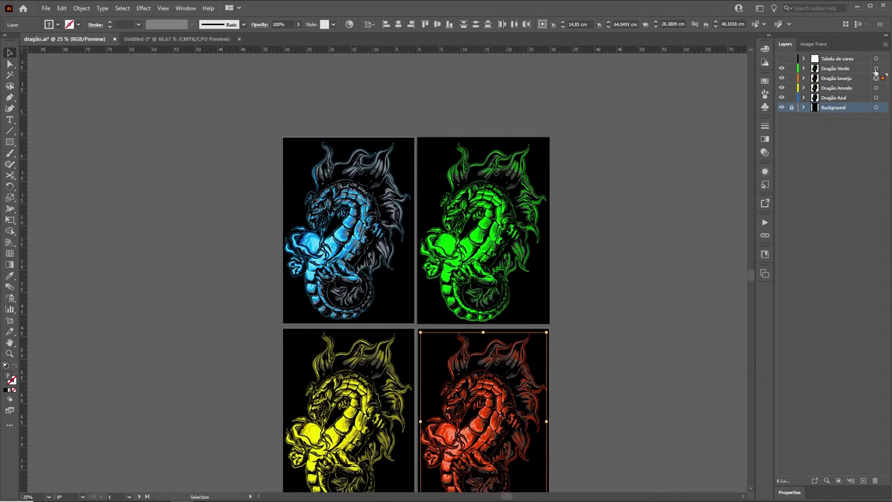
pyautogui.click(876, 68)
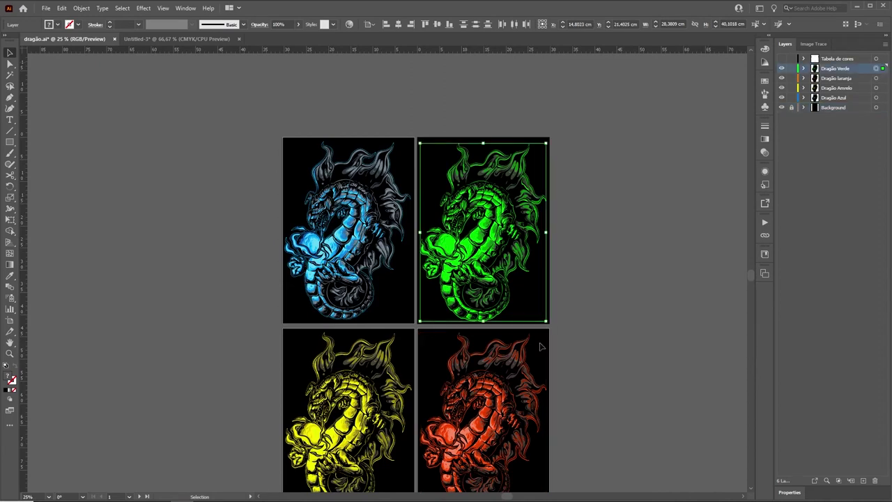
pyautogui.click(876, 98)
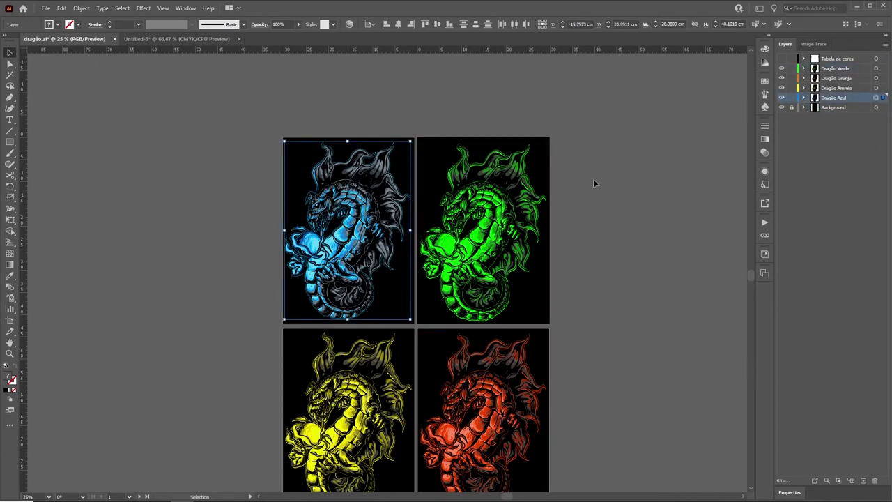
pyautogui.press('z')
pyautogui.moveTo(593, 179); pyautogui.dragTo(627, 179)
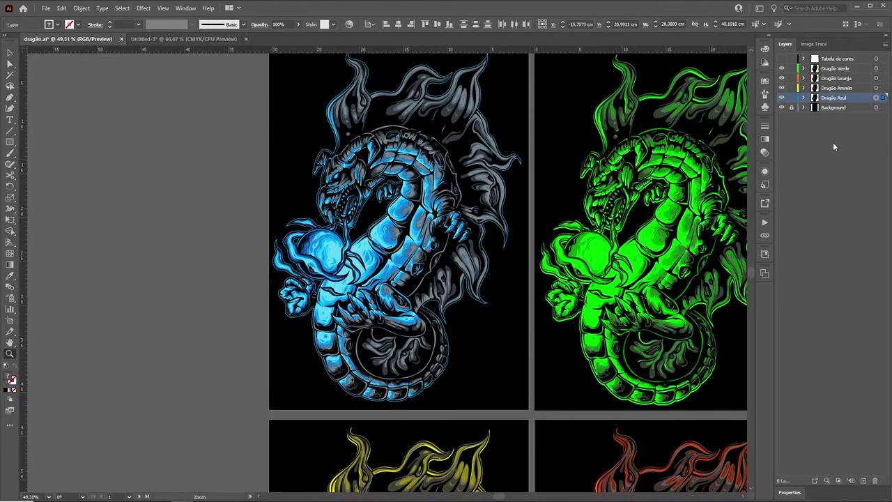
pyautogui.hotkey('alt', 'Tab')
pyautogui.hotkey('alt', 'Tab')
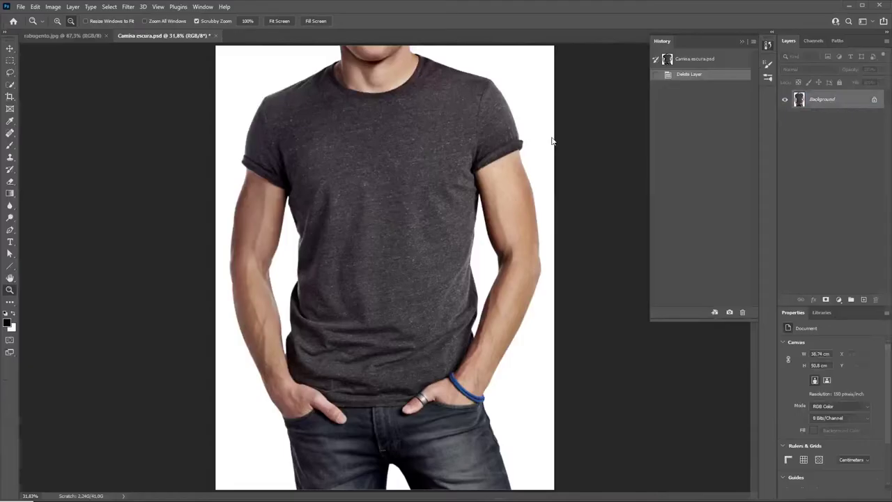
# In Photoshop, close rabugento.jpg, zoom out on Camisa escura.psd, and collapse the History panel.
pyautogui.moveTo(544, 139); pyautogui.dragTo(88, 41)
pyautogui.click(89, 38)
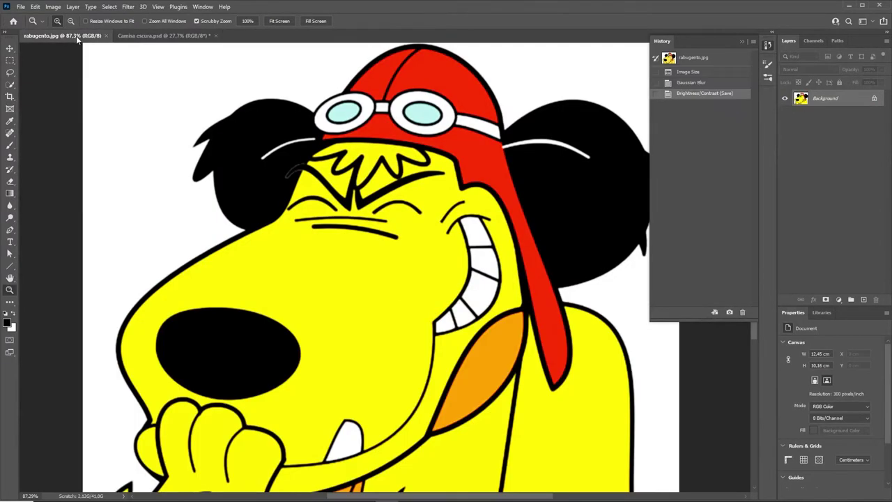
pyautogui.hotkey('ctrl', 'w')
pyautogui.click(425, 259)
pyautogui.moveTo(428, 258); pyautogui.dragTo(417, 257)
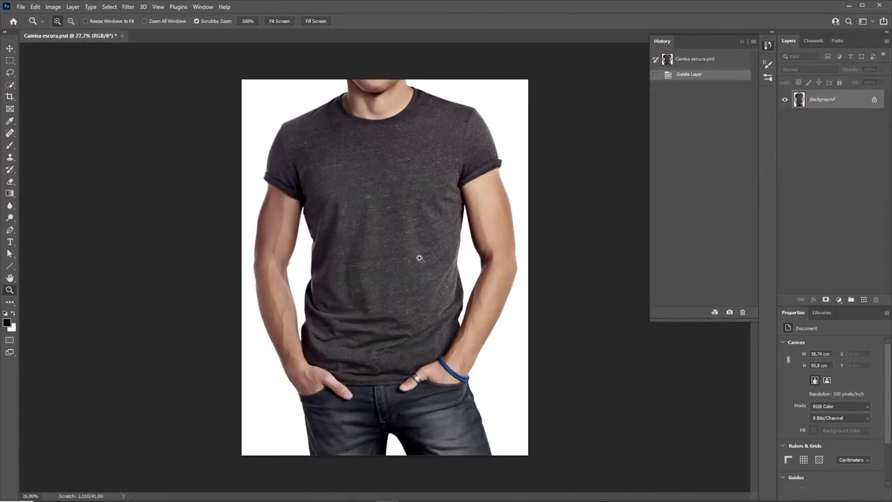
pyautogui.click(741, 42)
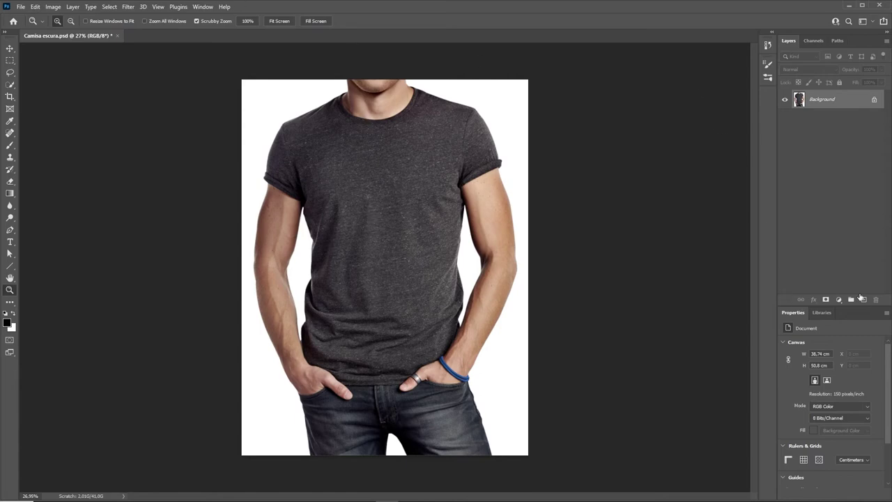
# Add a Gradient Map layer with the Black_white preset, shifting its stops to lighten the grey tones.
pyautogui.click(840, 299)
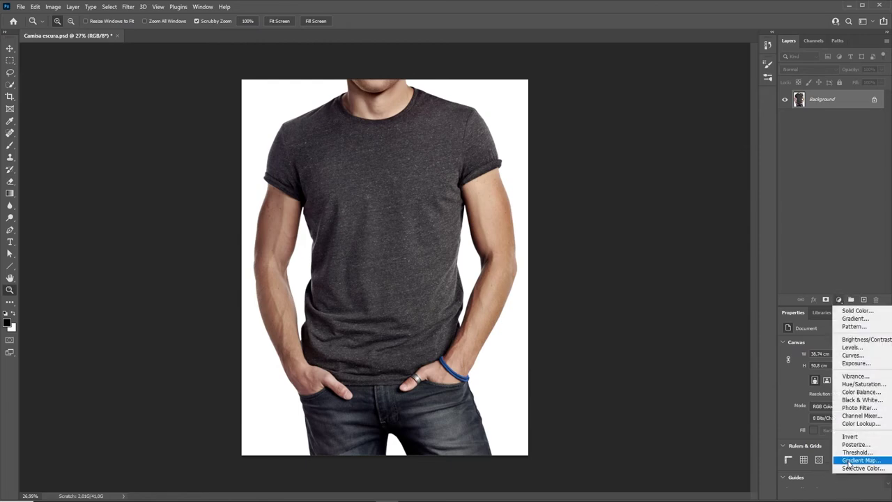
pyautogui.click(851, 460)
pyautogui.click(826, 349)
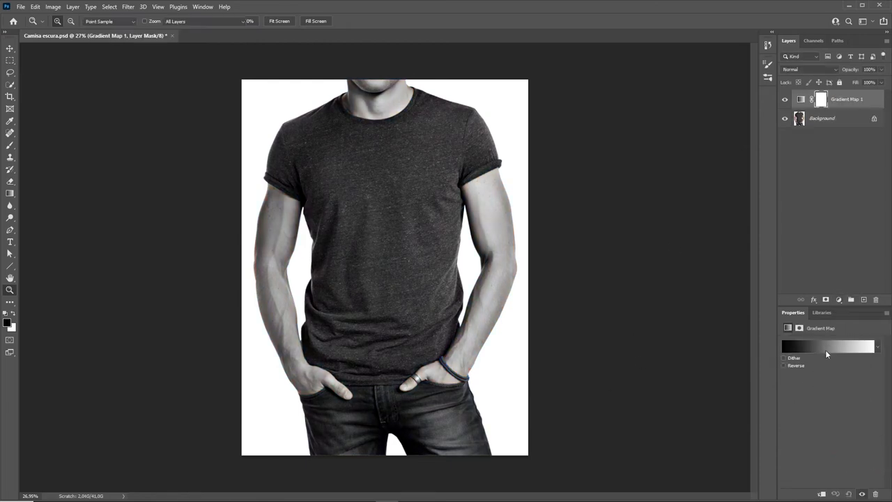
pyautogui.scroll(-5, 847, 126)
pyautogui.click(862, 152)
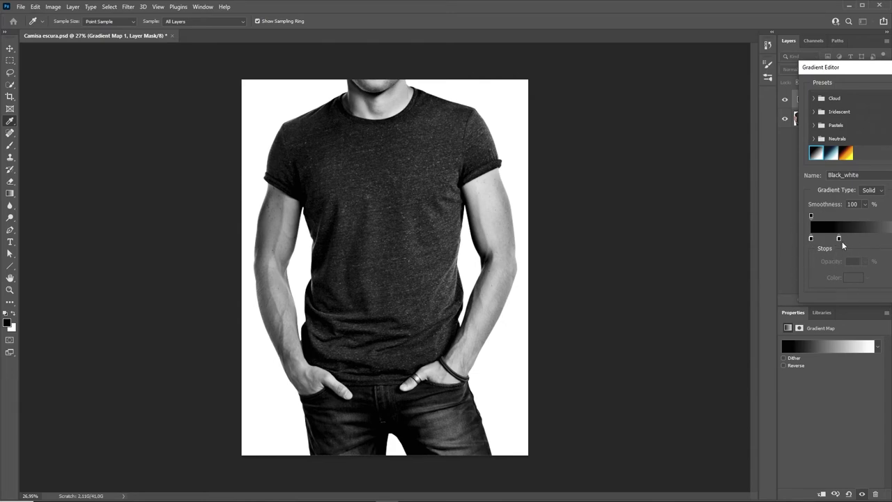
pyautogui.moveTo(838, 238); pyautogui.dragTo(830, 238)
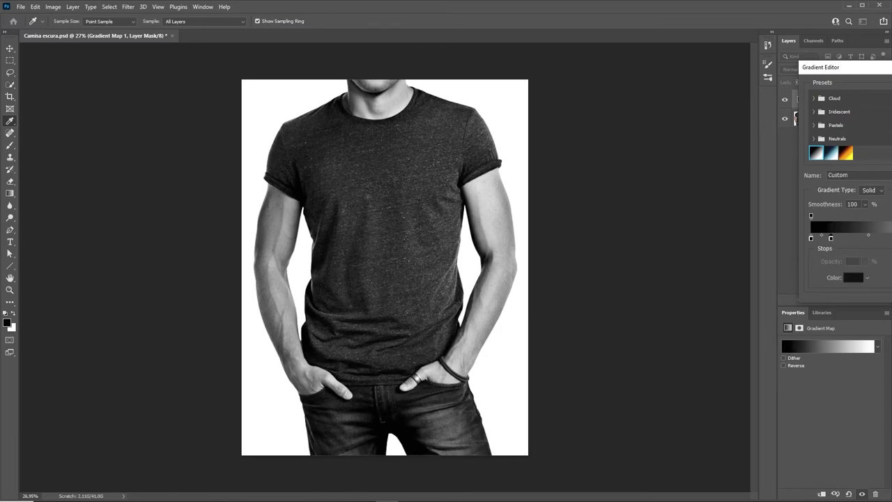
pyautogui.moveTo(889, 238); pyautogui.dragTo(882, 239)
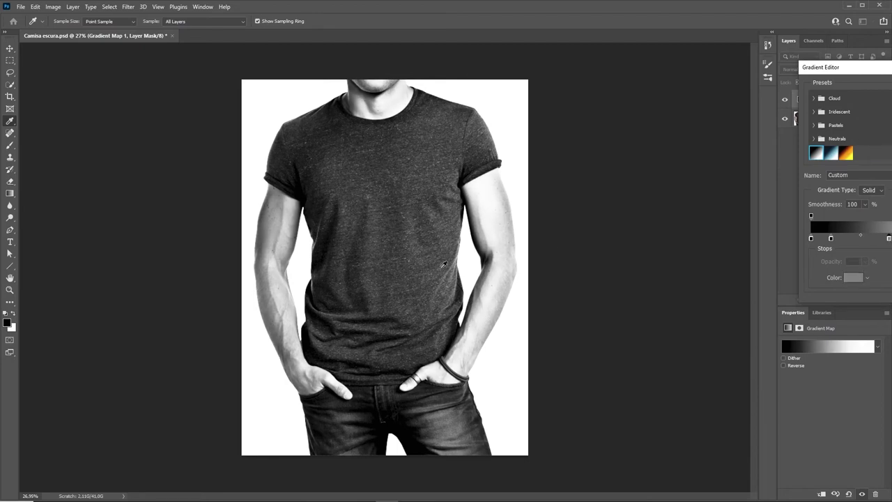
pyautogui.moveTo(888, 243); pyautogui.dragTo(885, 244)
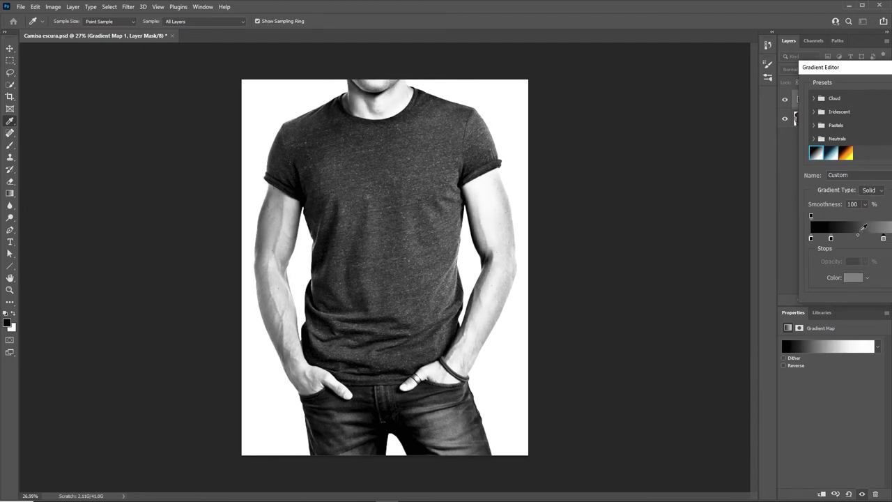
pyautogui.press('Return')
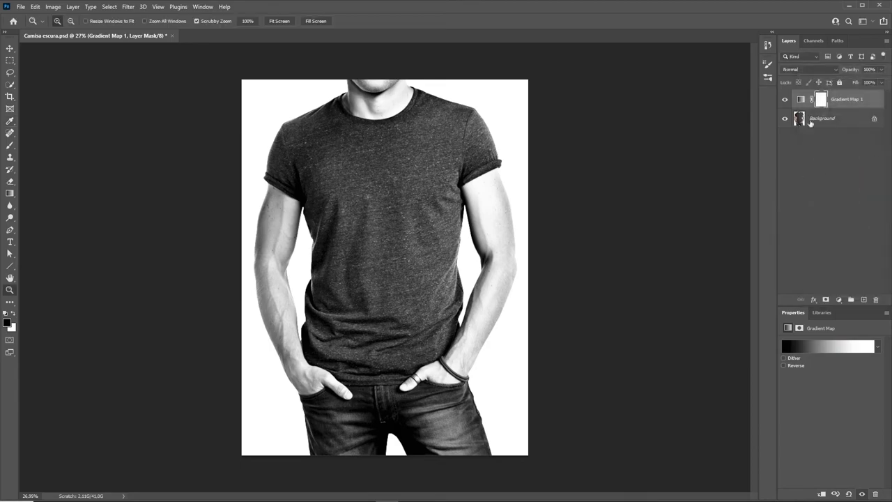
# Select the Background layer and zoom in on the shirt fabric.
pyautogui.click(823, 119)
pyautogui.press('z')
pyautogui.click(355, 235)
pyautogui.moveTo(375, 230); pyautogui.dragTo(442, 124)
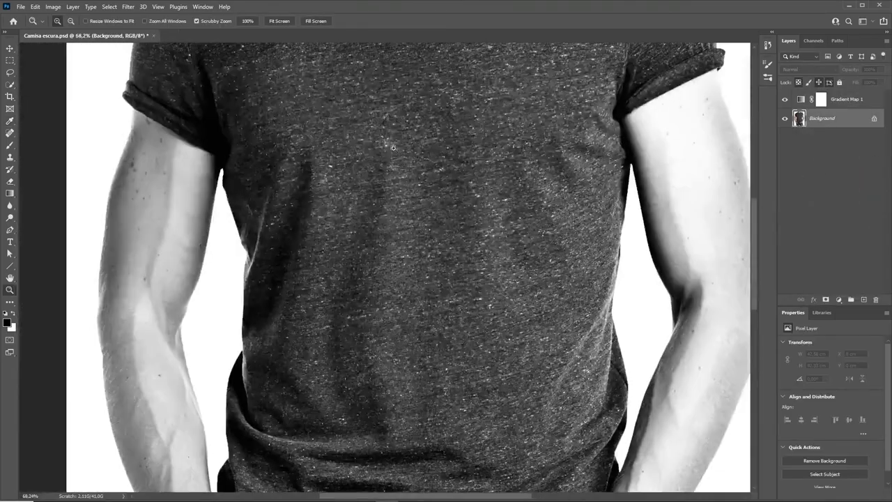
pyautogui.moveTo(429, 189)
pyautogui.mouseDown()
pyautogui.moveTo(501, 210)
pyautogui.moveTo(549, 210)
pyautogui.mouseUp()
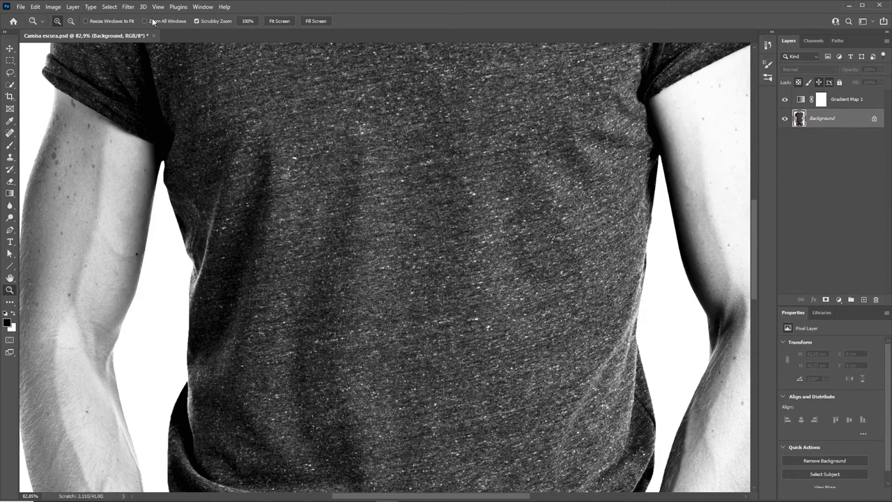
# Apply Dust & Scratches with radius 6 and threshold 14.
pyautogui.click(127, 7)
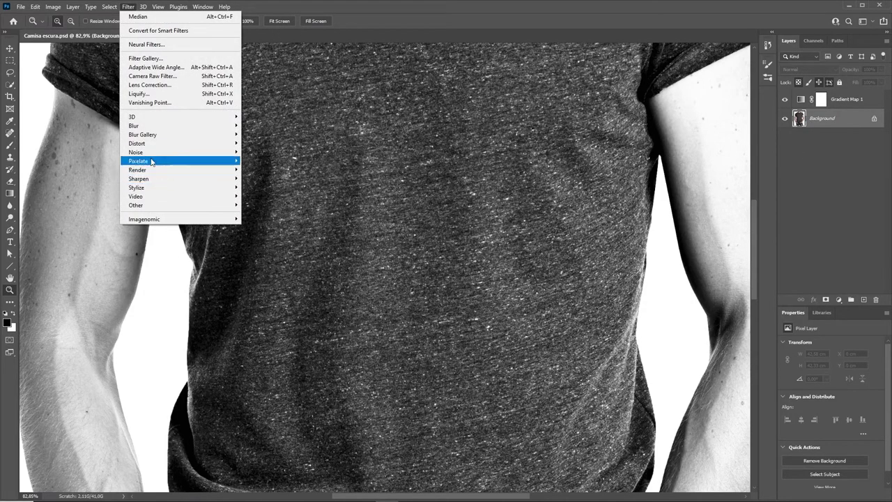
pyautogui.moveTo(136, 152)
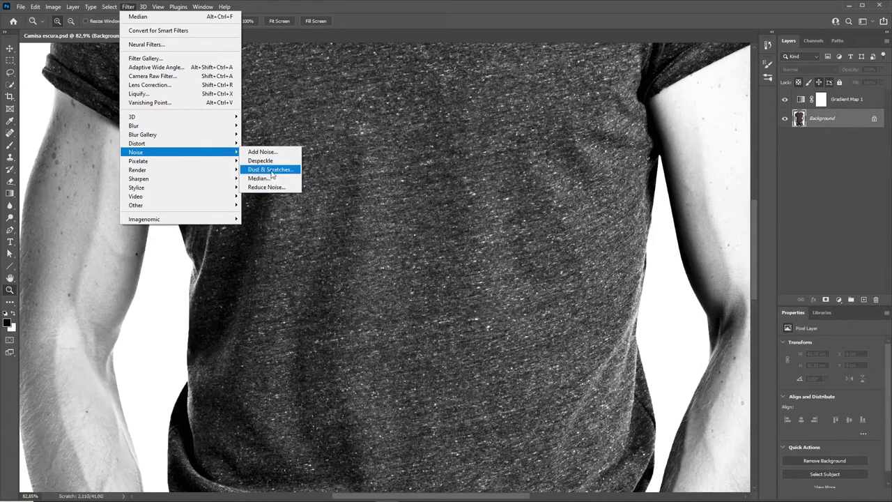
pyautogui.click(270, 169)
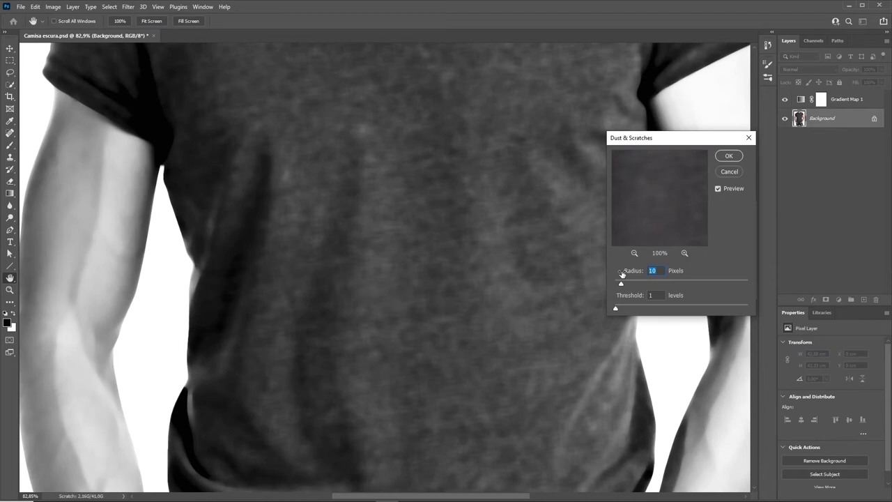
pyautogui.write('1')
pyautogui.press('Tab')
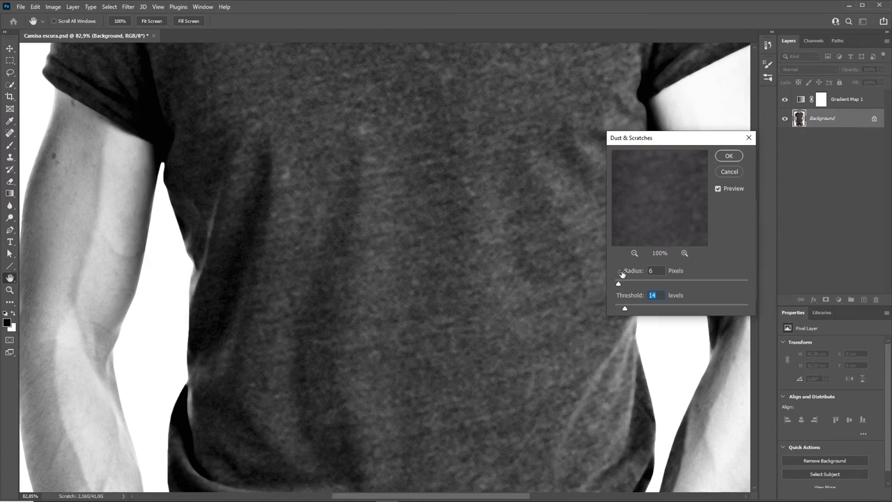
pyautogui.press('Return')
# Soften the Background with a 3,3-pixel Gaussian Blur and view the whole shirt.
pyautogui.click(128, 7)
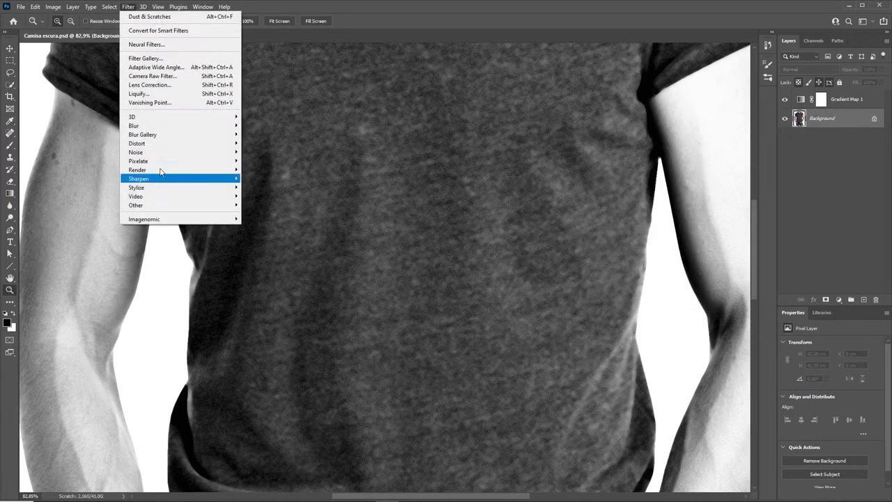
pyautogui.moveTo(134, 126)
pyautogui.click(267, 166)
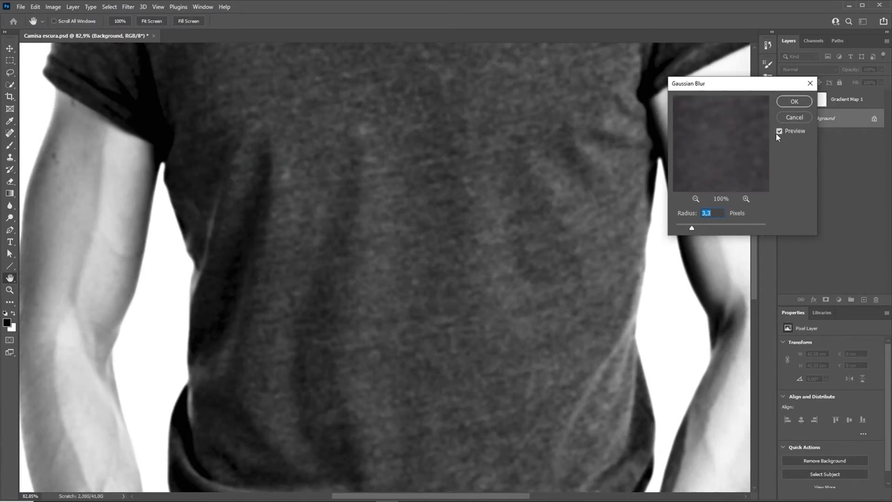
pyautogui.click(793, 102)
pyautogui.press('z')
pyautogui.moveTo(514, 251); pyautogui.dragTo(552, 223)
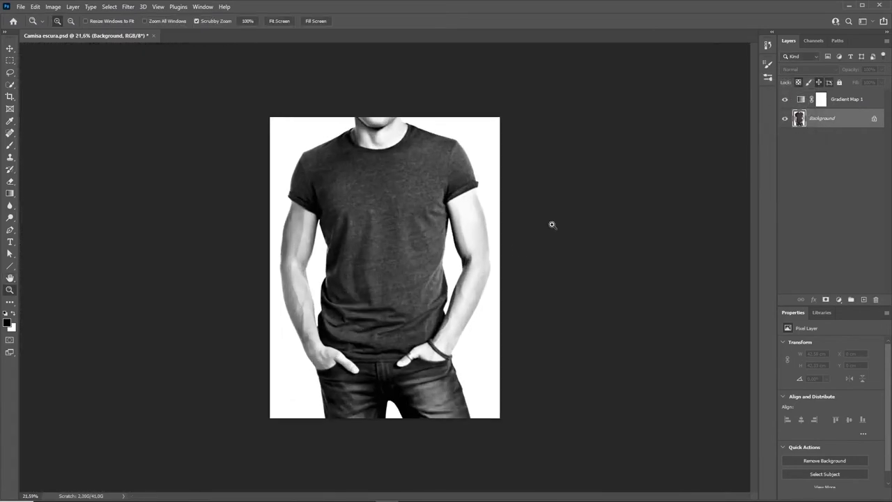
pyautogui.moveTo(398, 204); pyautogui.dragTo(462, 202)
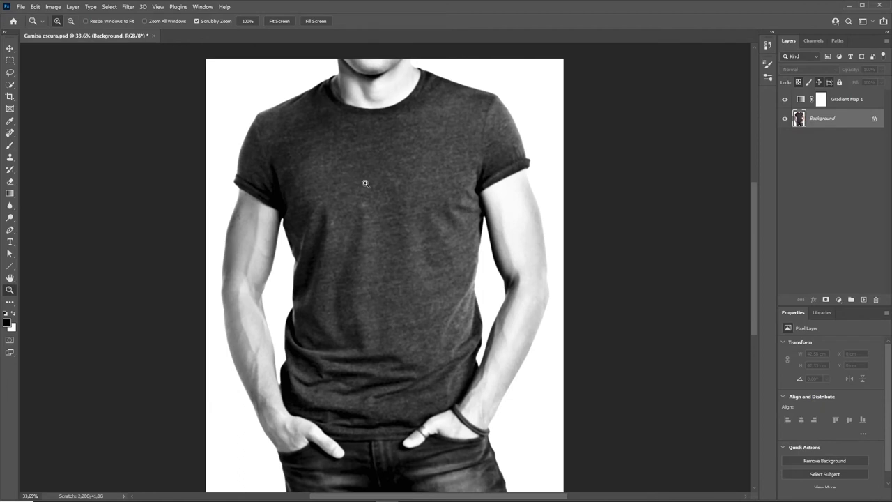
pyautogui.moveTo(378, 193); pyautogui.dragTo(386, 191)
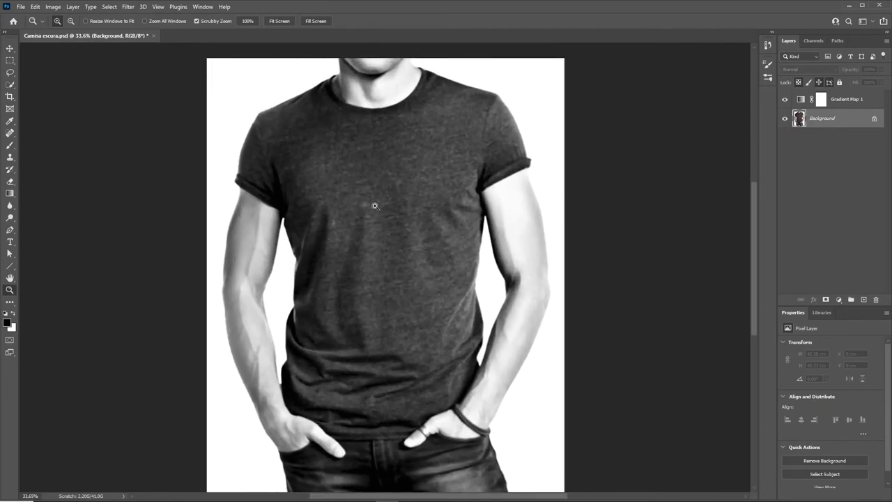
pyautogui.click(21, 10)
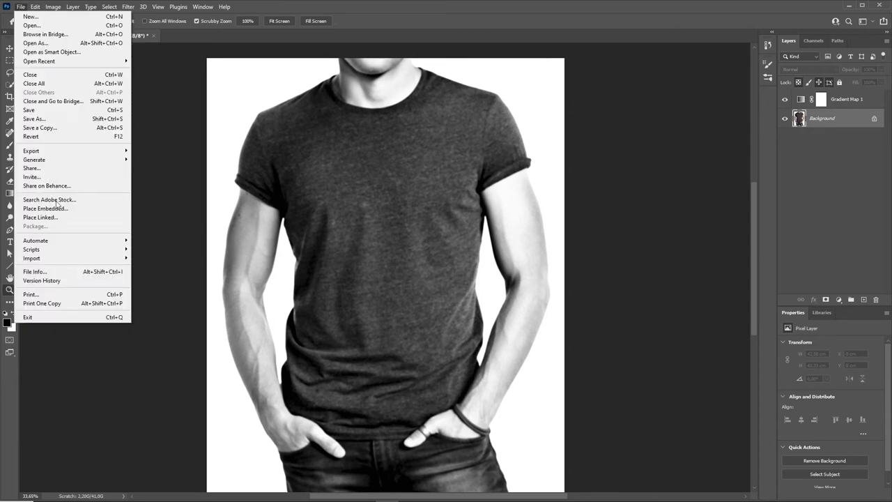
# Overwrite Displace.psd with the black-and-white map, then revert to the original colour photo.
pyautogui.click(51, 118)
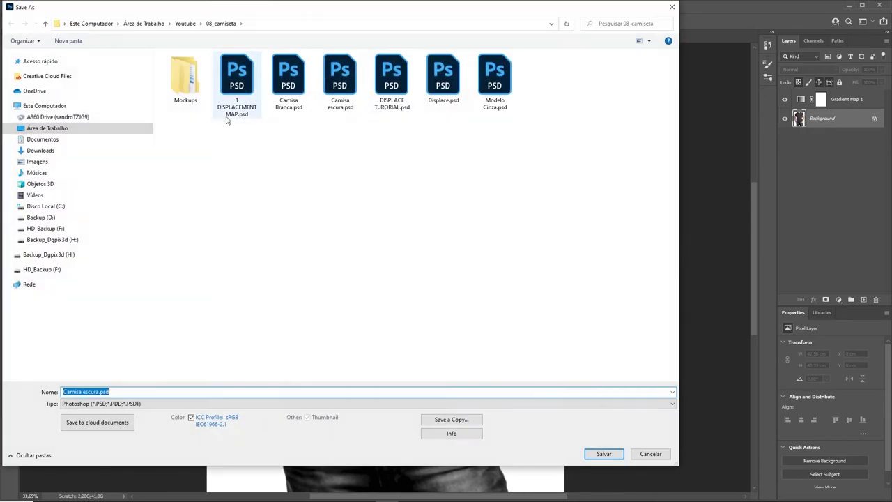
pyautogui.click(451, 98)
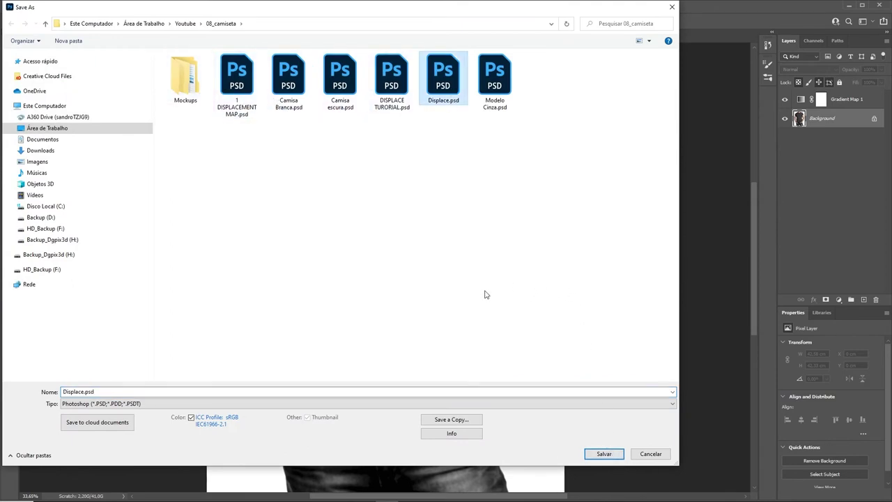
pyautogui.click(598, 453)
pyautogui.click(468, 257)
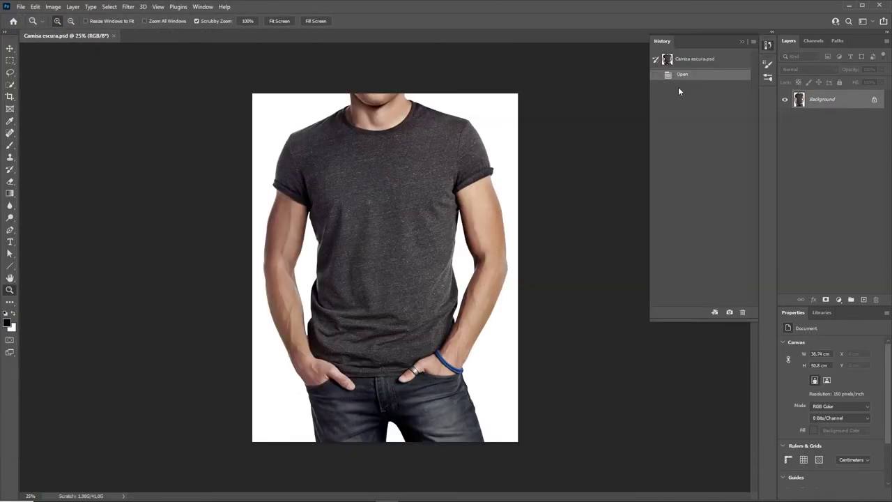
pyautogui.click(742, 42)
pyautogui.moveTo(457, 164); pyautogui.dragTo(398, 158)
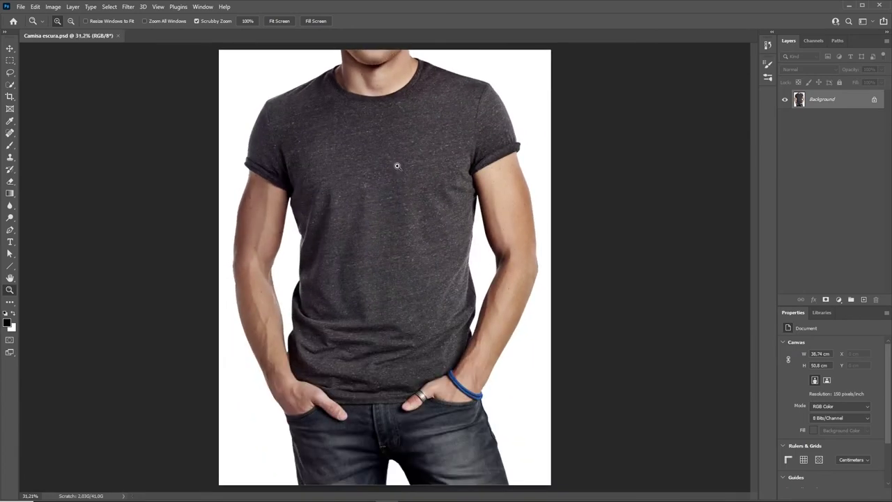
# Paste the copied dragon artwork as a smart object.
pyautogui.hotkey('ctrl', 'v')
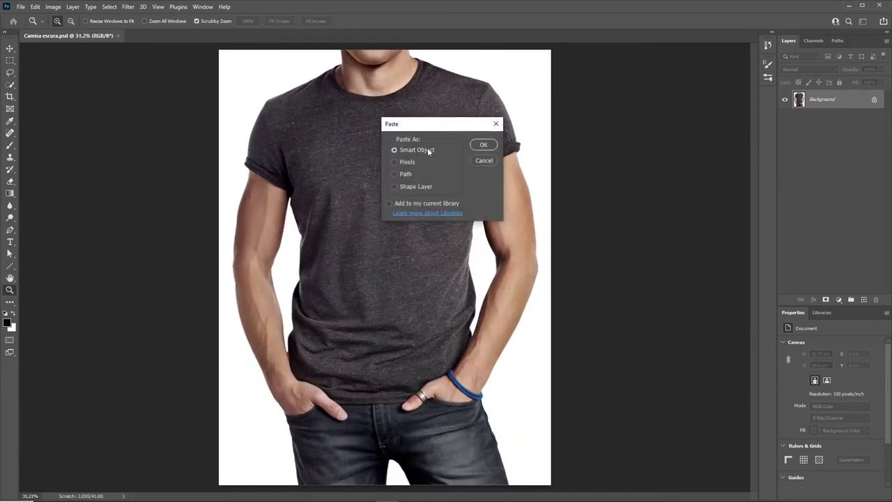
pyautogui.moveTo(437, 125); pyautogui.dragTo(395, 144)
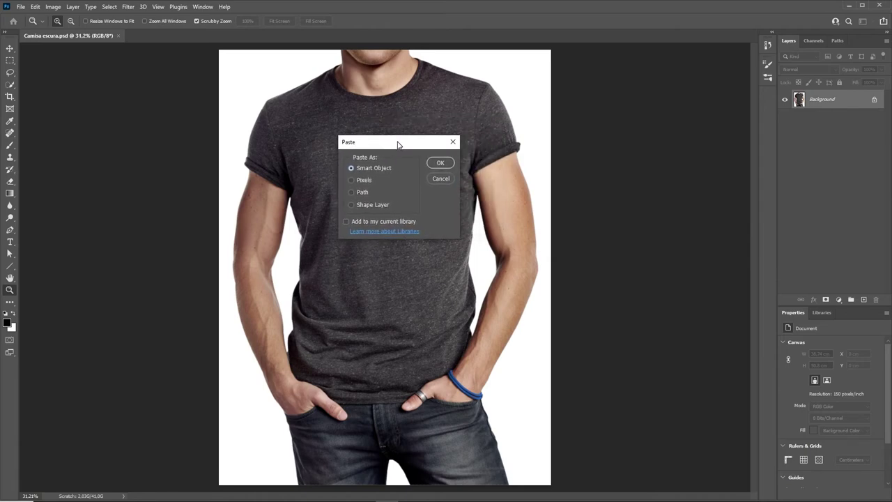
pyautogui.click(439, 162)
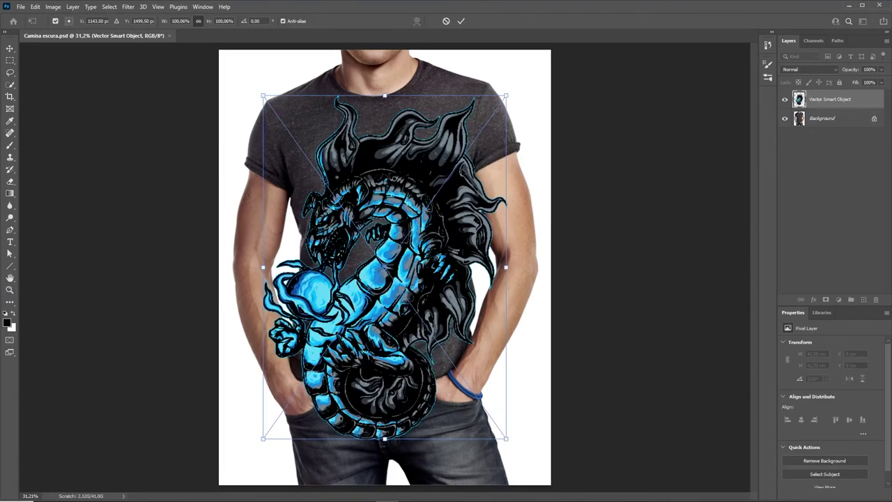
# Scale the dragon to about 69% (19,61 × 27,67 cm) and centre it on the chest.
pyautogui.moveTo(509, 94); pyautogui.dragTo(474, 144)
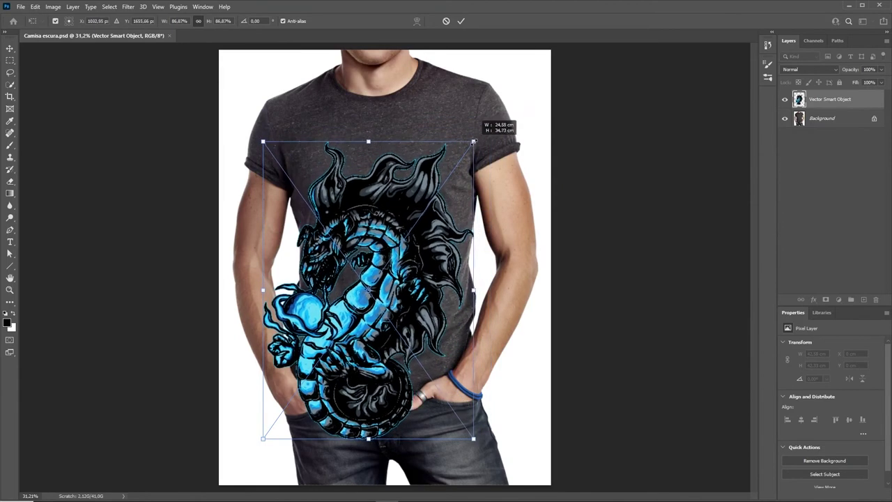
pyautogui.moveTo(349, 321); pyautogui.dragTo(374, 267)
pyautogui.moveTo(499, 385); pyautogui.dragTo(497, 380)
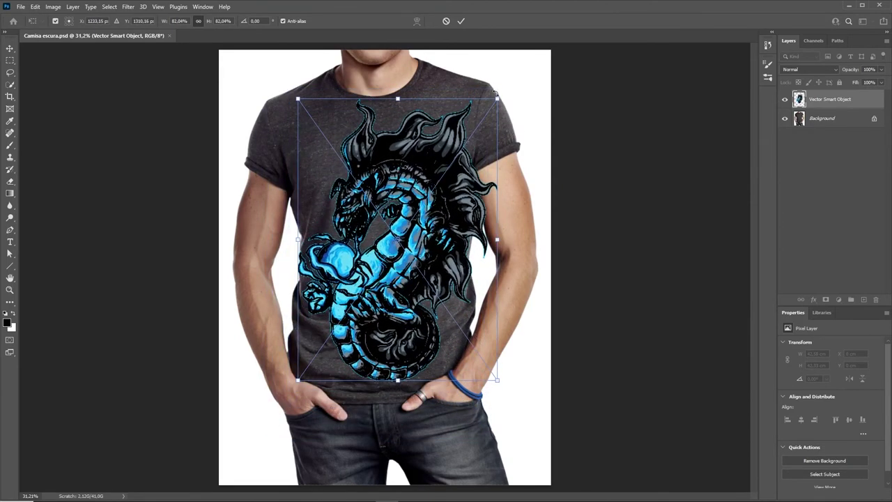
pyautogui.moveTo(501, 94)
pyautogui.mouseDown()
pyautogui.moveTo(485, 109)
pyautogui.moveTo(479, 103)
pyautogui.mouseUp()
pyautogui.moveTo(380, 278); pyautogui.dragTo(387, 276)
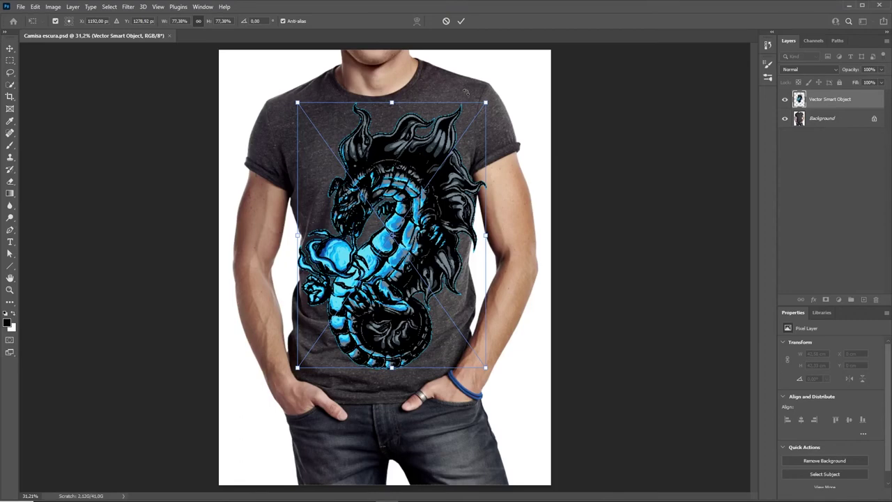
pyautogui.moveTo(484, 102); pyautogui.dragTo(476, 113)
pyautogui.moveTo(453, 149); pyautogui.dragTo(446, 155)
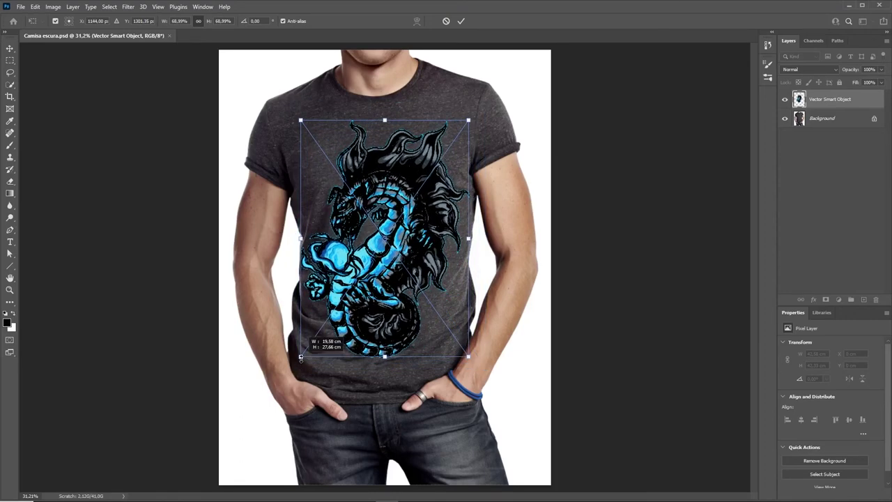
pyautogui.moveTo(302, 366); pyautogui.dragTo(307, 360)
pyautogui.moveTo(368, 264); pyautogui.dragTo(409, 277)
# Commit the dragon's resize and zoom in to inspect the print.
pyautogui.press('Return')
pyautogui.press('z')
pyautogui.click(409, 277)
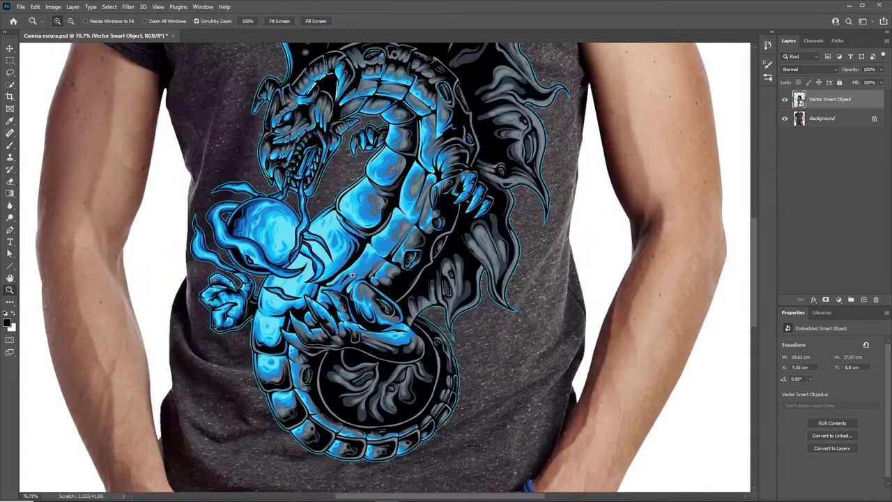
pyautogui.click(372, 283)
pyautogui.keyDown('alt'); pyautogui.click(388, 256); pyautogui.keyUp('alt')
pyautogui.keyDown('alt'); pyautogui.click(388, 256); pyautogui.keyUp('alt')
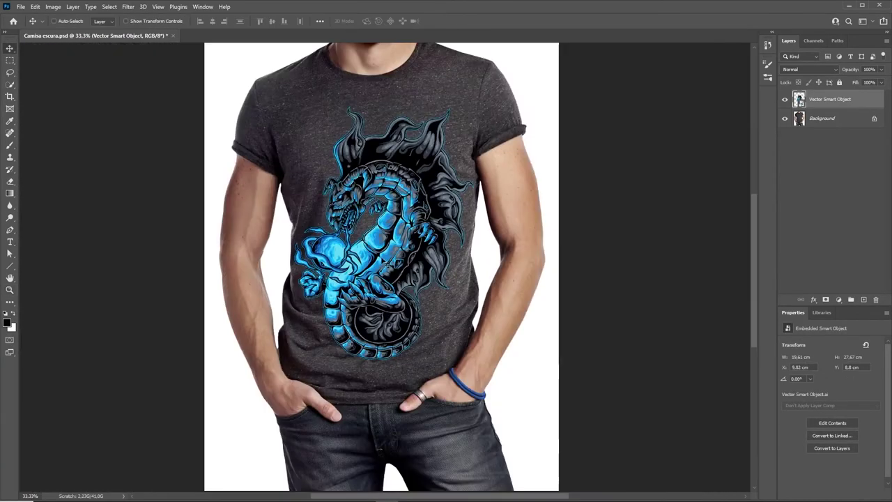
pyautogui.moveTo(394, 244)
pyautogui.mouseDown()
pyautogui.moveTo(416, 229)
pyautogui.moveTo(408, 229)
pyautogui.mouseUp()
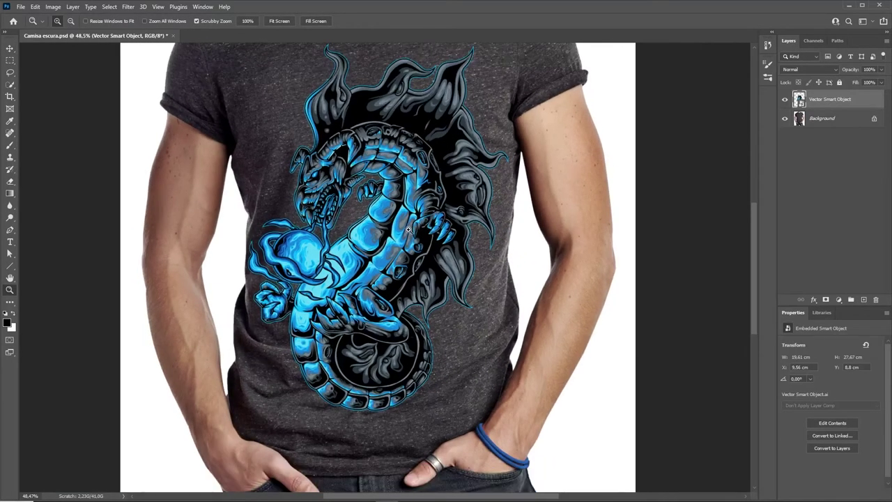
# Try Screen blending on the dragon, undo it, and select the Background layer.
pyautogui.press('v')
pyautogui.click(809, 70)
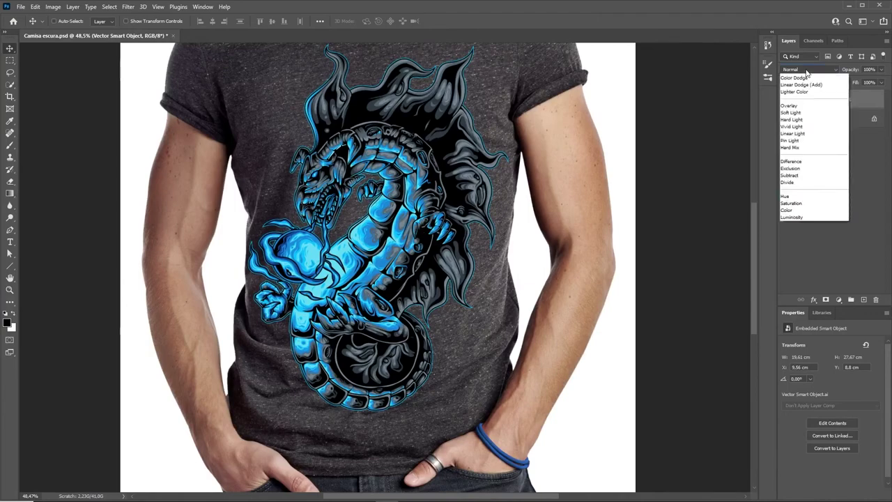
pyautogui.click(797, 147)
pyautogui.moveTo(380, 241); pyautogui.dragTo(411, 239)
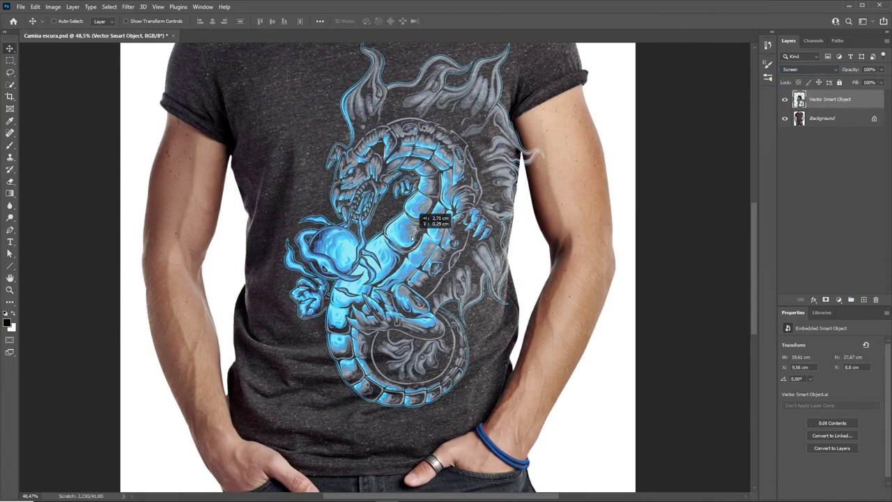
pyautogui.hotkey('ctrl', 'z')
pyautogui.hotkey('ctrl', 'z')
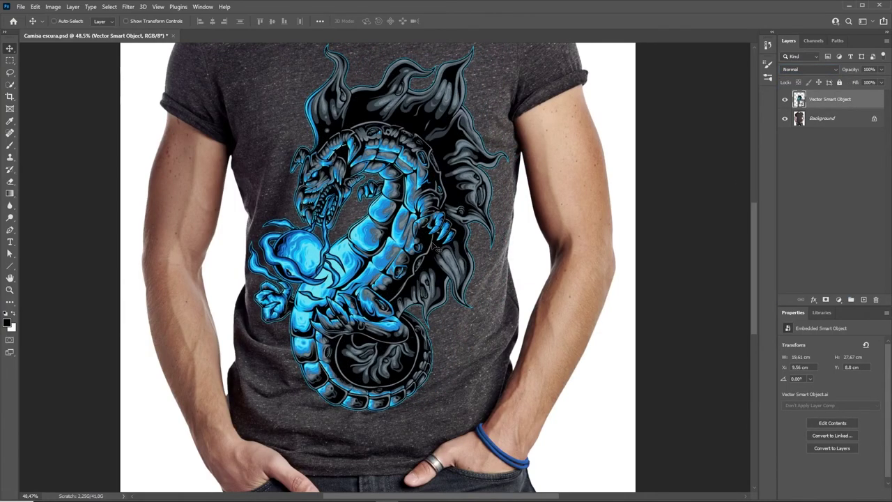
pyautogui.press('z')
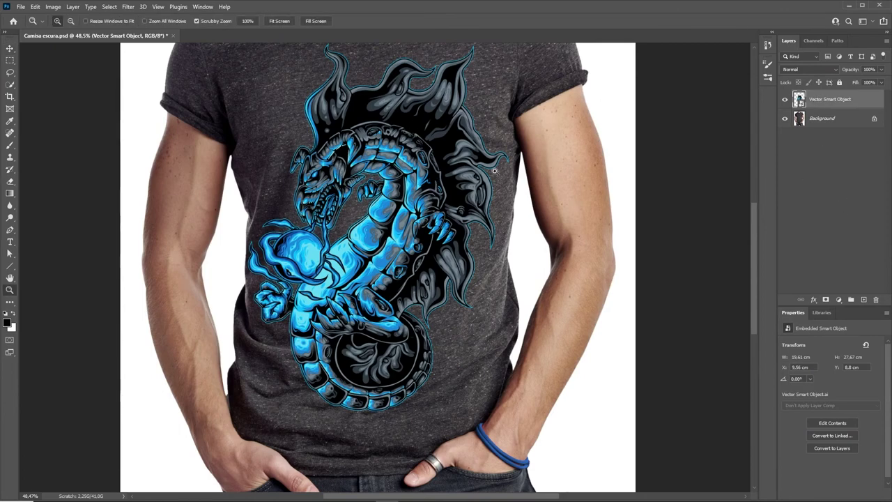
pyautogui.click(818, 123)
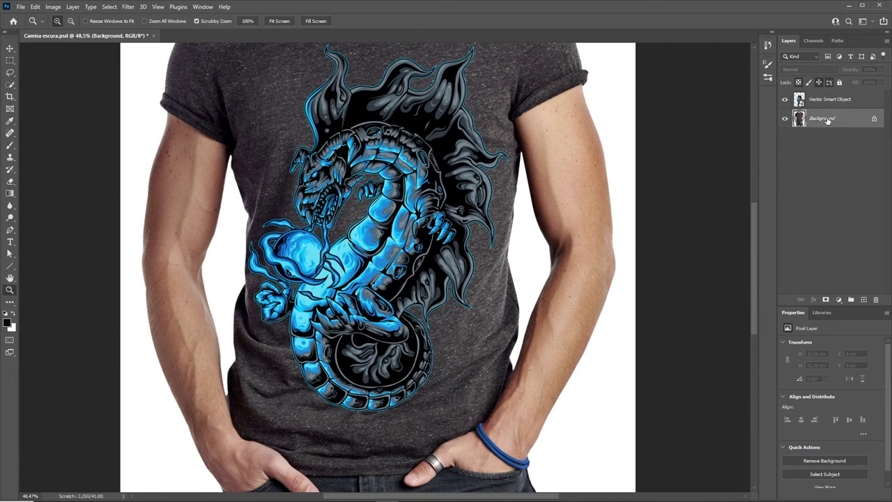
# Duplicate the shirt photo above the dragon layer and mask it to the dragon's outline.
pyautogui.hotkey('ctrl', 'j')
pyautogui.moveTo(828, 119); pyautogui.dragTo(840, 99)
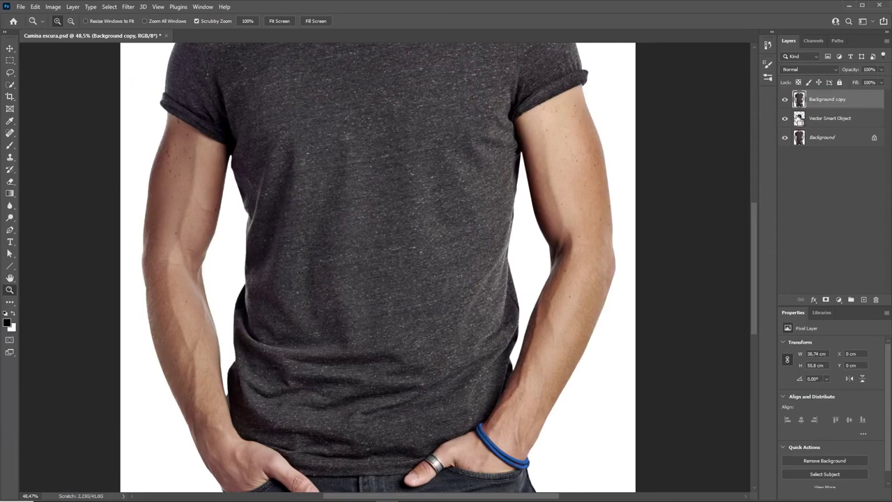
pyautogui.keyDown('ctrl'); pyautogui.click(799, 118); pyautogui.keyUp('ctrl')
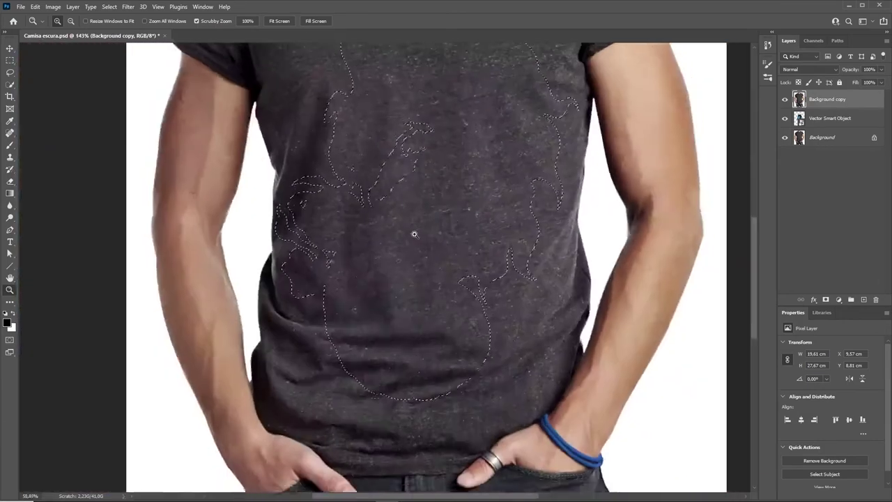
pyautogui.moveTo(392, 298); pyautogui.dragTo(370, 300)
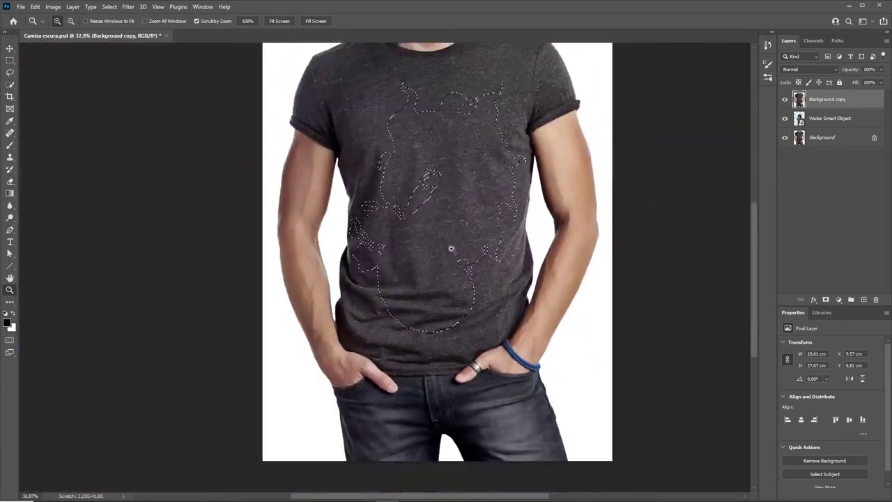
pyautogui.click(826, 300)
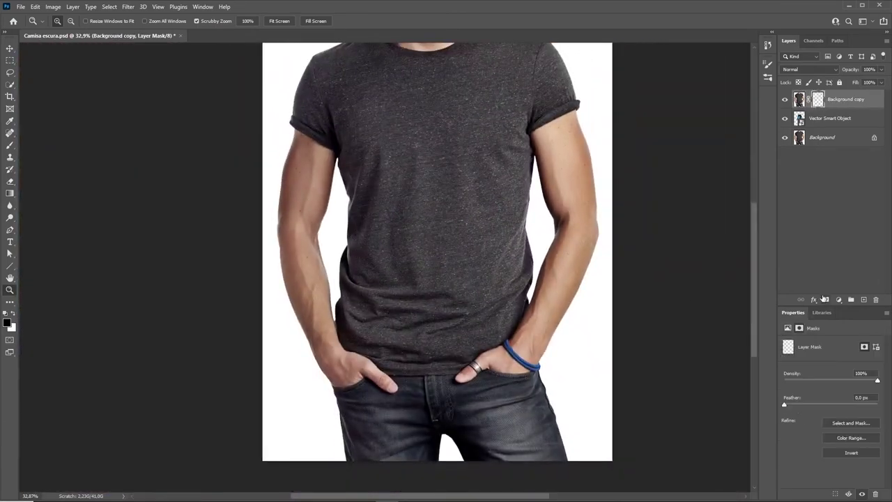
pyautogui.moveTo(498, 112)
pyautogui.mouseDown()
pyautogui.moveTo(547, 108)
pyautogui.moveTo(537, 109)
pyautogui.mouseUp()
pyautogui.click(801, 101)
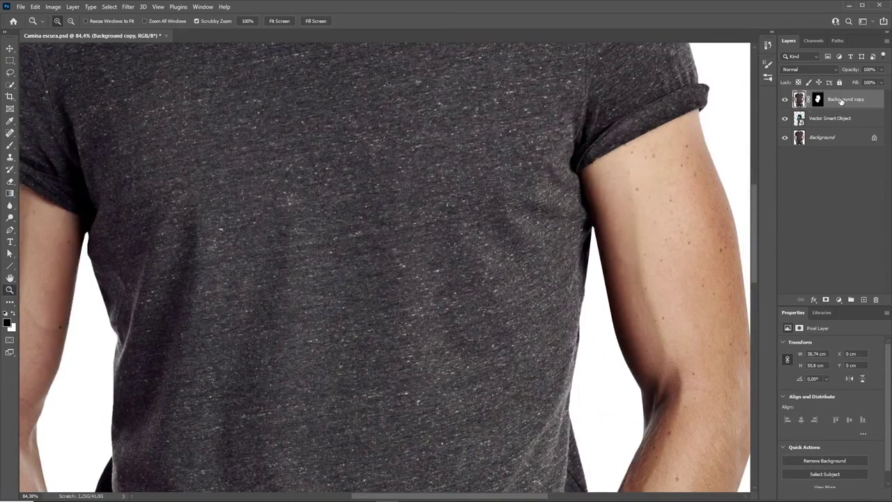
pyautogui.doubleClick(841, 101)
# Name the copy Textura, set it to Hard Light, and add a Levels adjustment layer.
pyautogui.write('Textura')
pyautogui.press('Return')
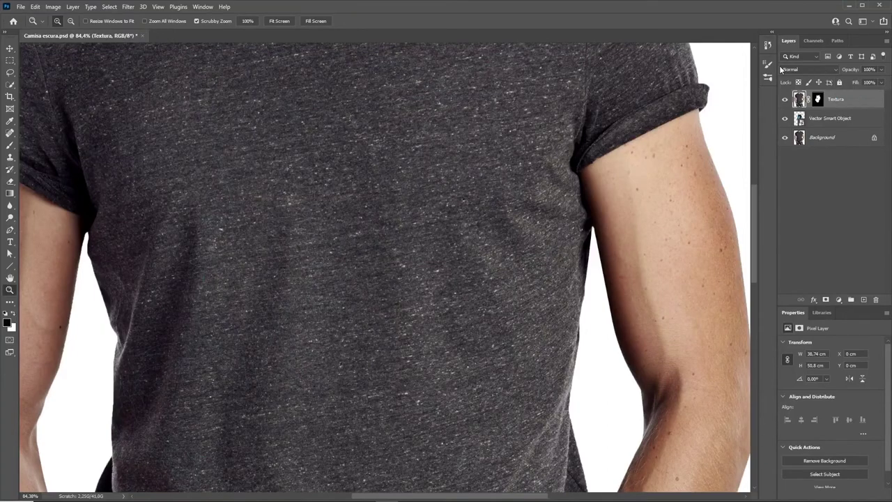
pyautogui.click(784, 69)
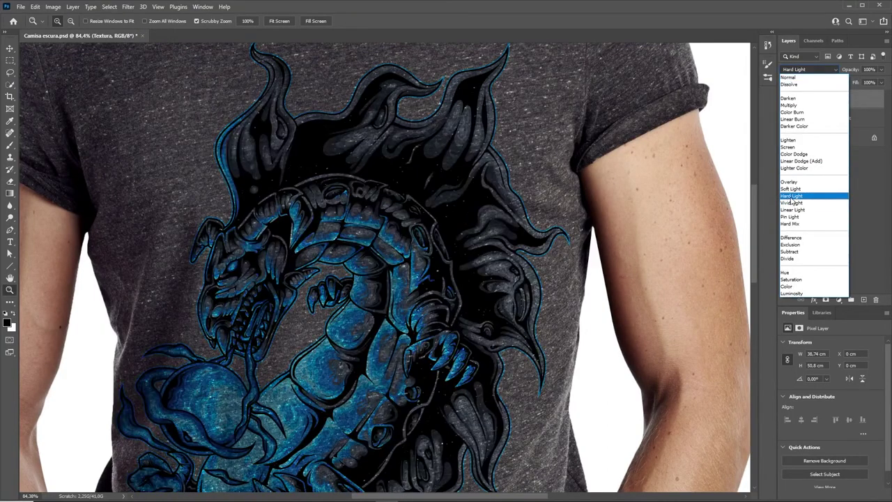
pyautogui.click(792, 198)
pyautogui.moveTo(466, 211)
pyautogui.mouseDown()
pyautogui.moveTo(450, 202)
pyautogui.moveTo(453, 223)
pyautogui.mouseUp()
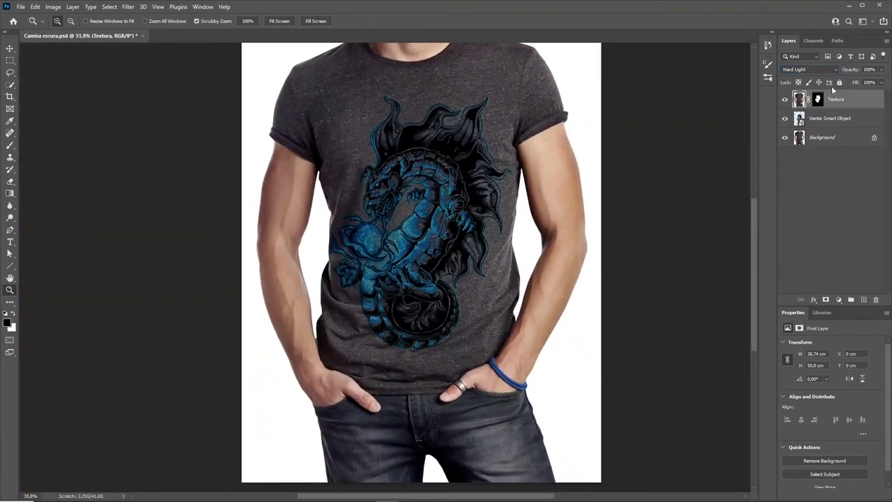
pyautogui.click(839, 299)
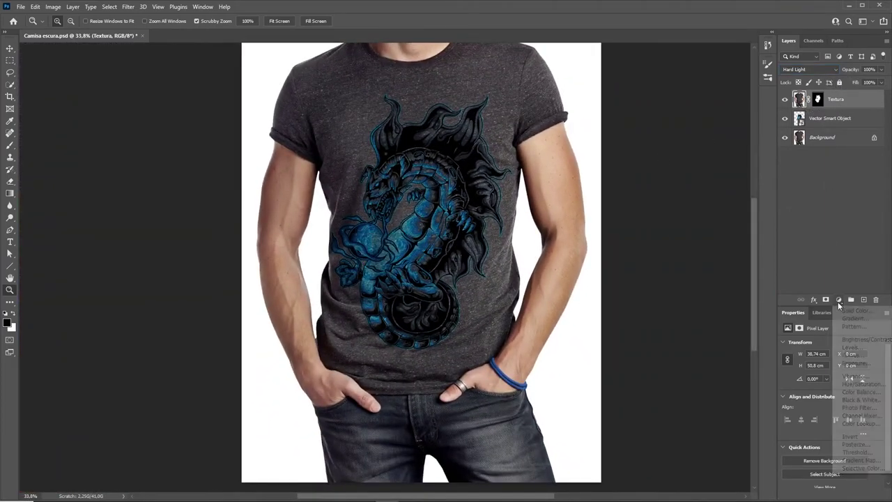
pyautogui.click(856, 347)
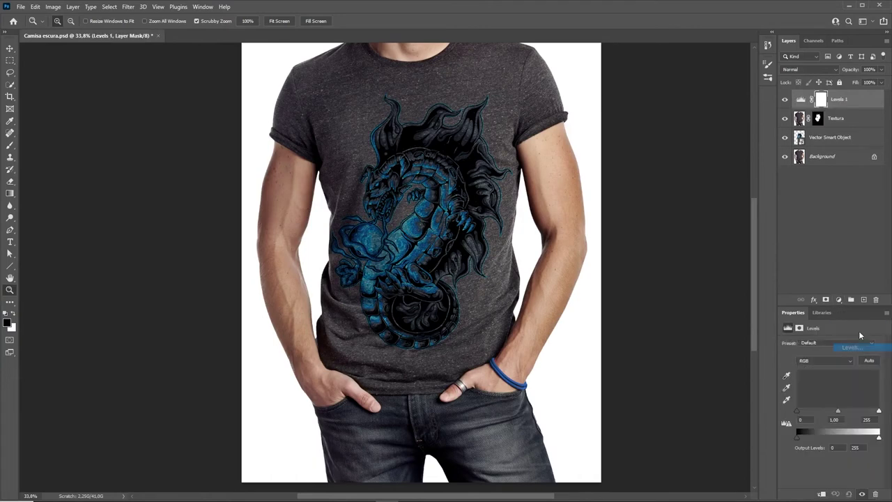
# Clip Levels 1 to Textura with midtones 1.47 and white point 184.
pyautogui.keyDown('alt'); pyautogui.click(845, 106); pyautogui.keyUp('alt')
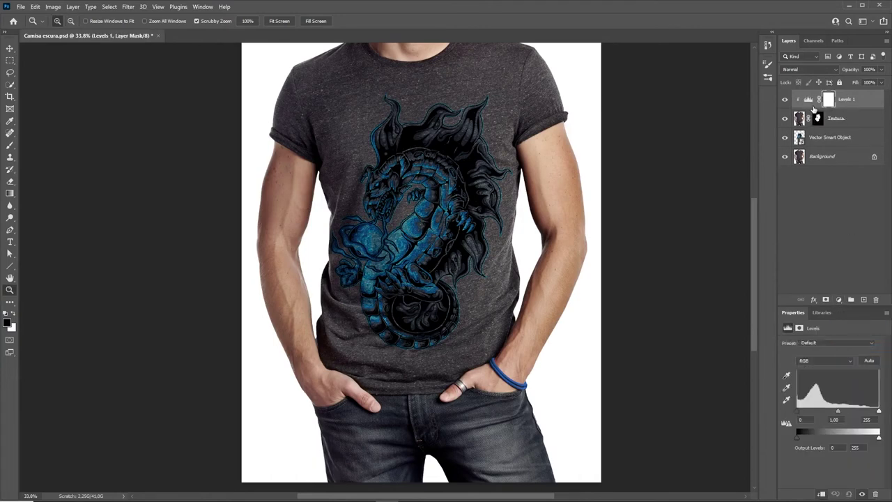
pyautogui.click(810, 99)
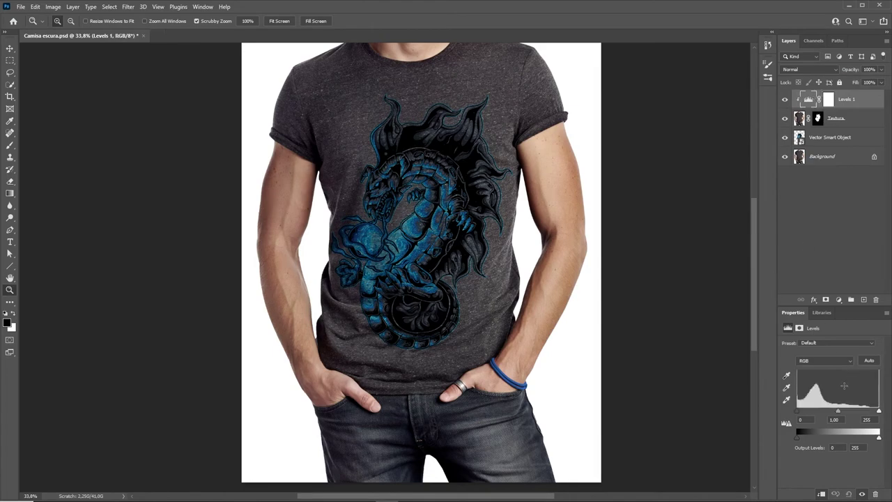
pyautogui.moveTo(838, 414); pyautogui.dragTo(826, 417)
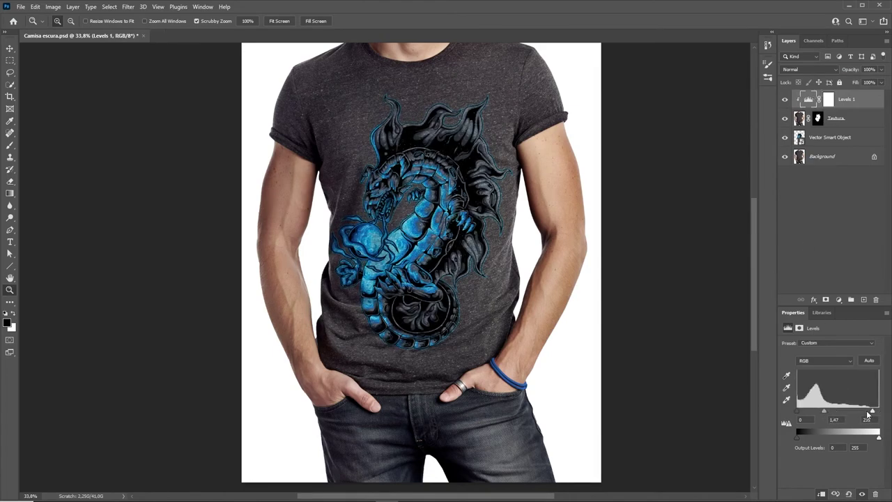
pyautogui.moveTo(879, 411); pyautogui.dragTo(857, 412)
pyautogui.moveTo(391, 157); pyautogui.dragTo(446, 156)
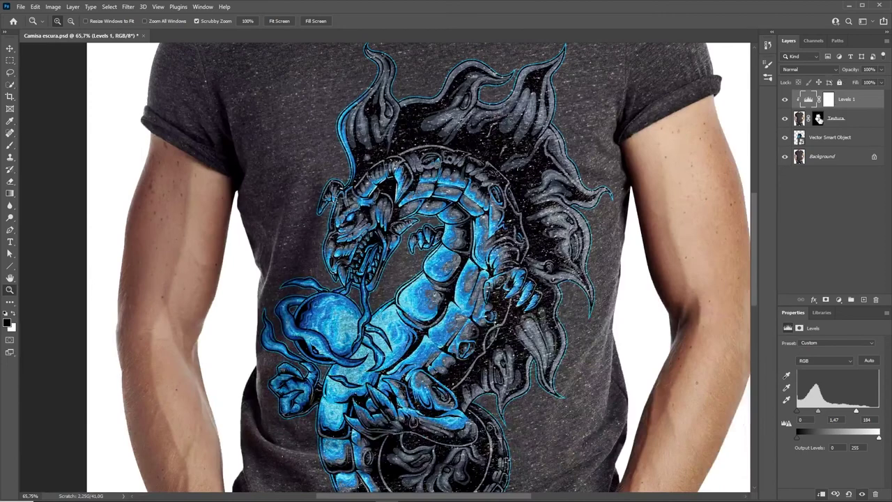
# Try Textura at 79% opacity, restore it to 100%, and fit the shirt on screen.
pyautogui.click(800, 120)
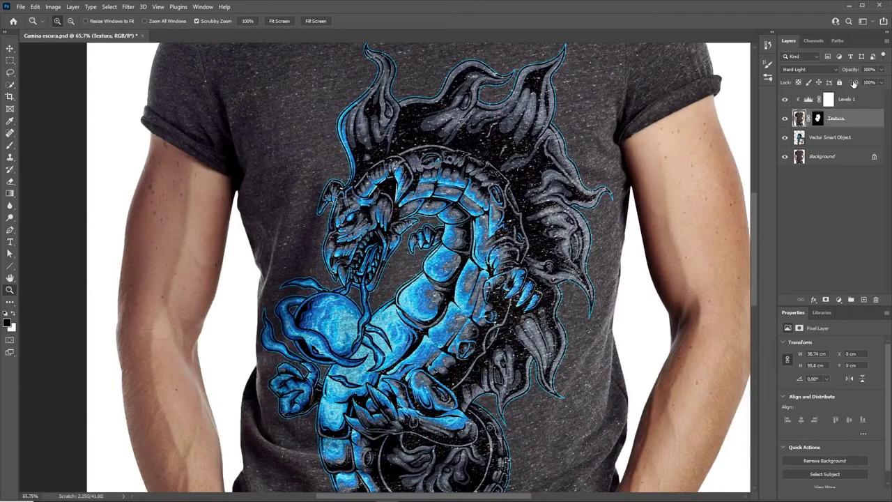
pyautogui.moveTo(853, 72)
pyautogui.mouseDown()
pyautogui.moveTo(845, 77)
pyautogui.moveTo(877, 78)
pyautogui.mouseUp()
pyautogui.moveTo(452, 360); pyautogui.dragTo(460, 349)
pyautogui.hotkey('ctrl', '0')
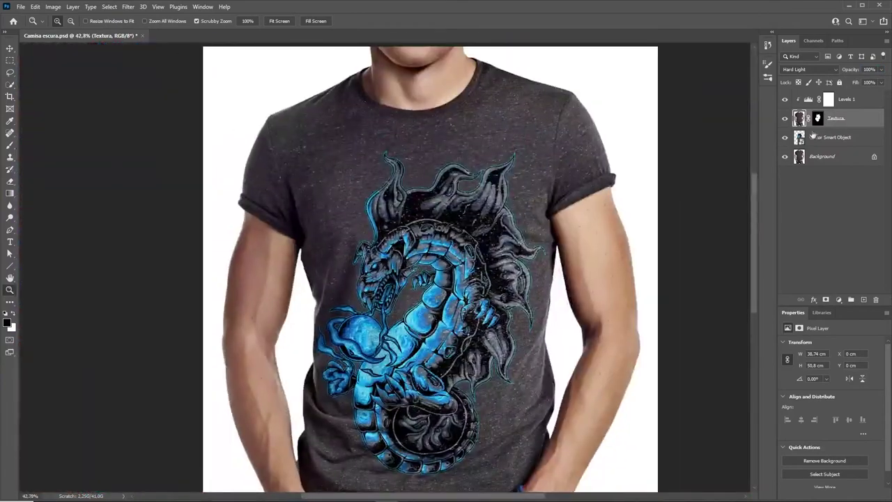
# Lower the dragon Vector Smart Object to 76% opacity and inspect the print up close.
pyautogui.click(813, 137)
pyautogui.moveTo(856, 73); pyautogui.dragTo(844, 82)
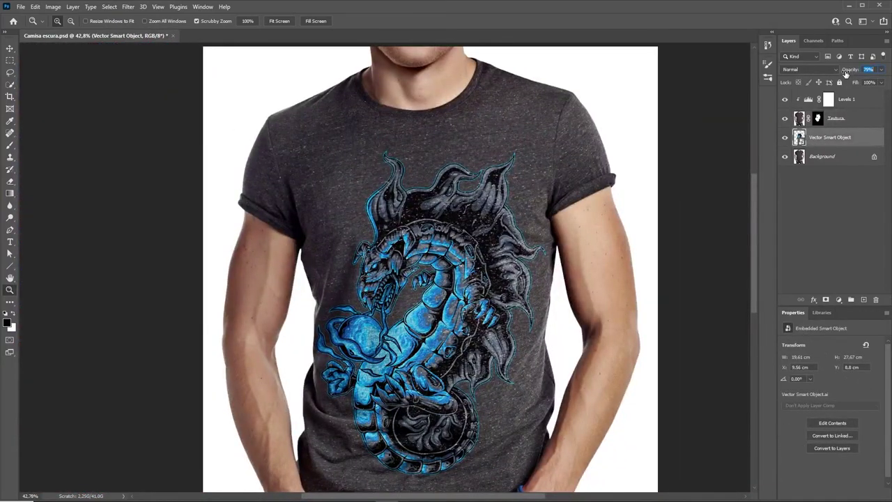
pyautogui.moveTo(490, 284); pyautogui.dragTo(409, 271)
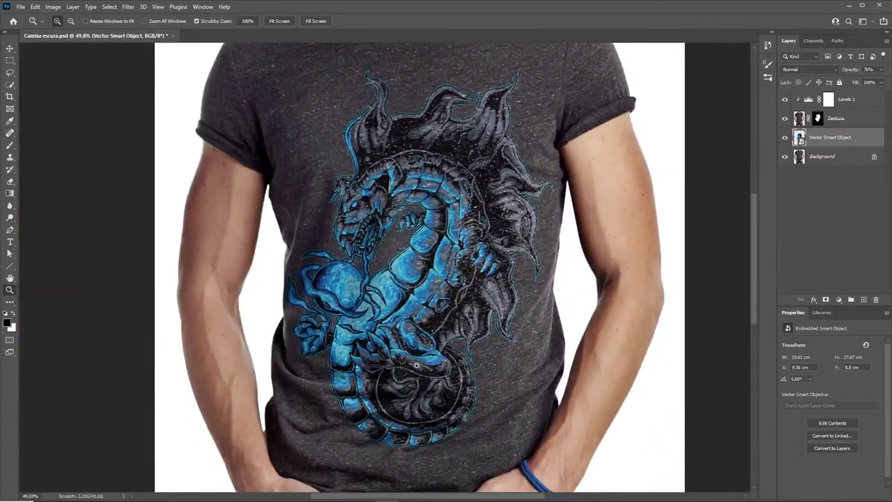
pyautogui.moveTo(460, 310); pyautogui.dragTo(429, 317)
pyautogui.moveTo(460, 231); pyautogui.dragTo(452, 237)
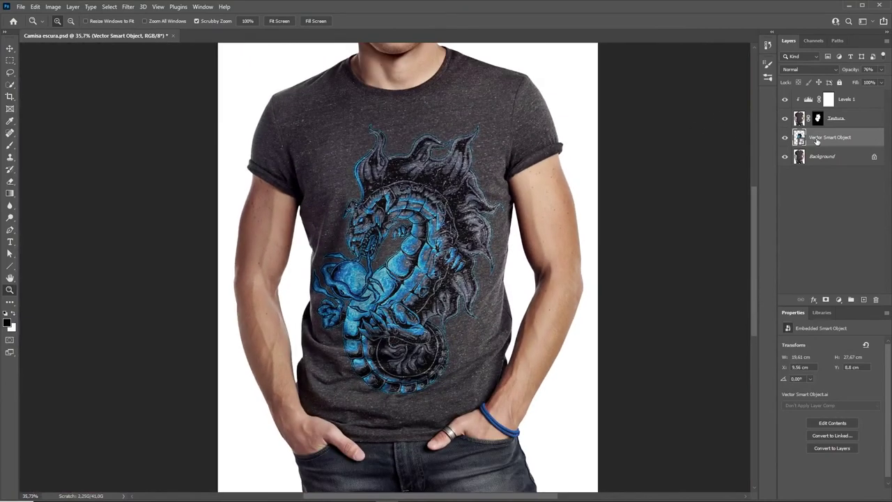
# Apply a Displace smart filter to the dragon print at scale 10 × 10 using the Displace.psd map.
pyautogui.click(129, 7)
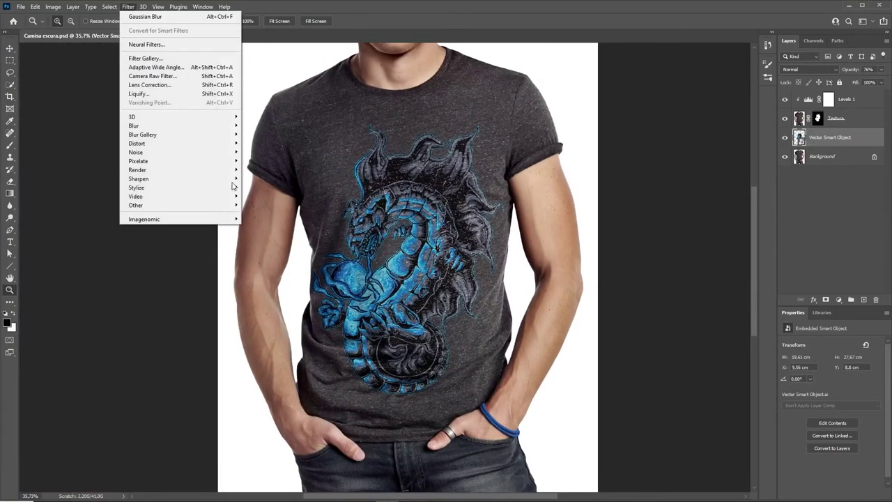
pyautogui.moveTo(137, 144)
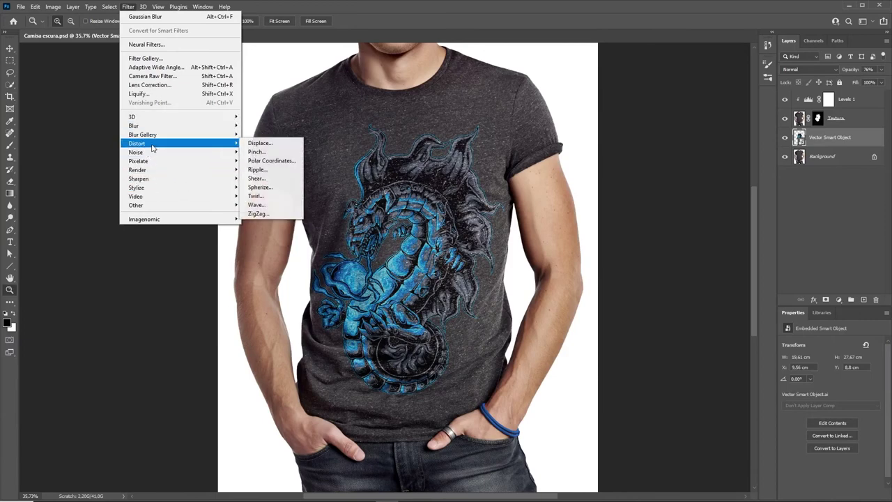
pyautogui.click(259, 143)
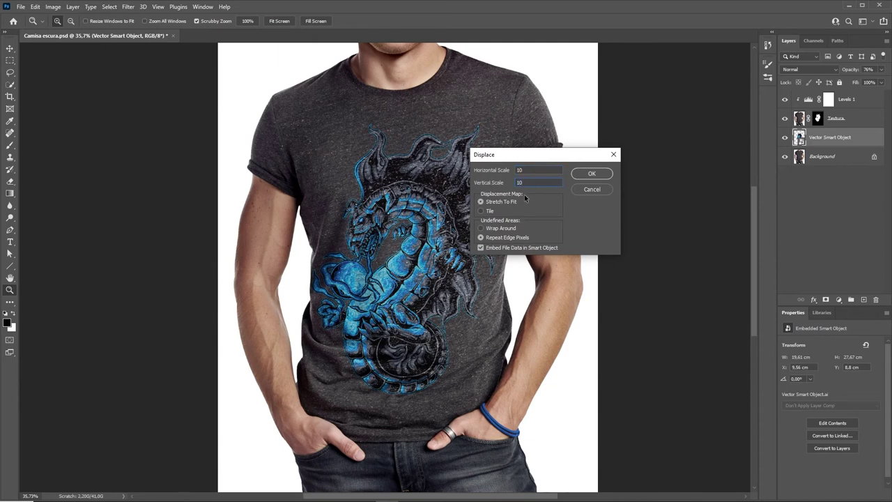
pyautogui.click(599, 176)
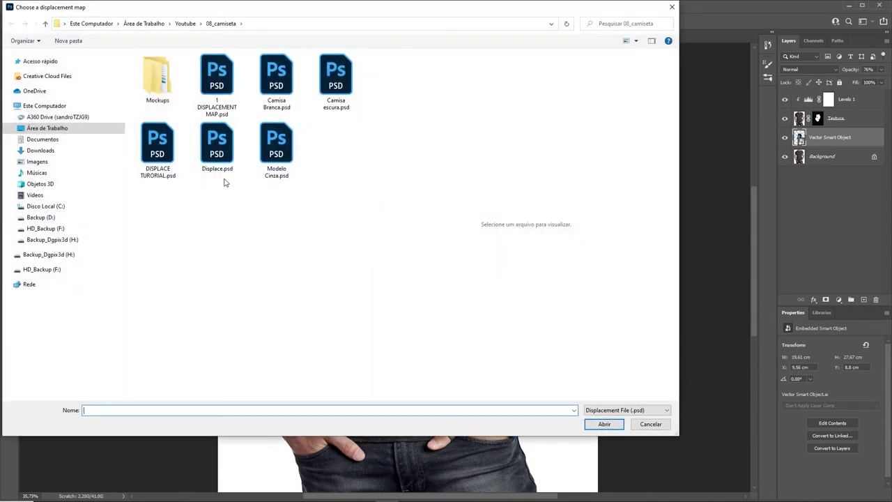
pyautogui.click(216, 146)
pyautogui.click(601, 425)
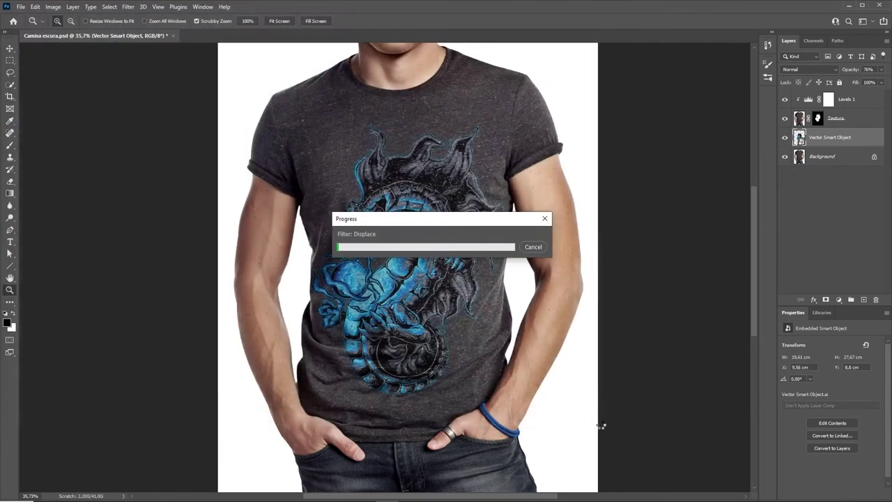
pyautogui.moveTo(357, 359); pyautogui.dragTo(379, 359)
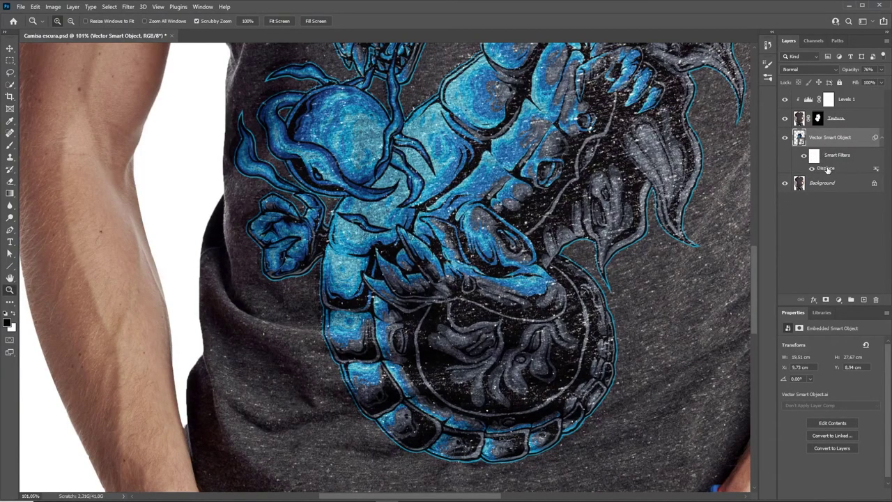
# Reapply the dragon's Displace filter with its current scale, choosing Displace.psd again as the map.
pyautogui.doubleClick(827, 169)
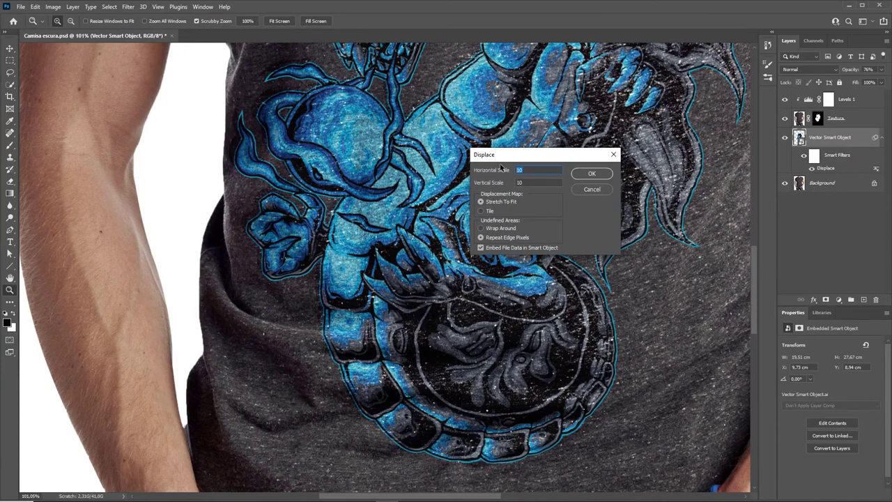
pyautogui.press('Return')
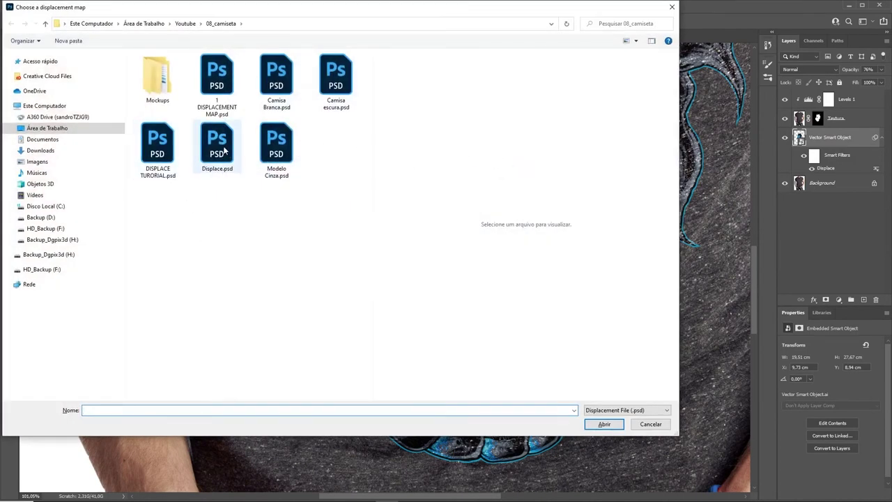
pyautogui.doubleClick(224, 149)
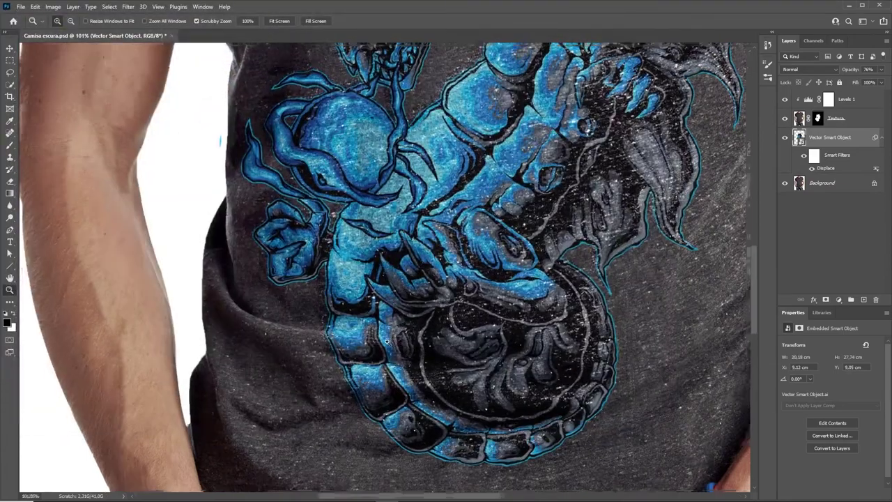
pyautogui.scroll(-2, 387, 342)
pyautogui.scroll(2, 382, 170)
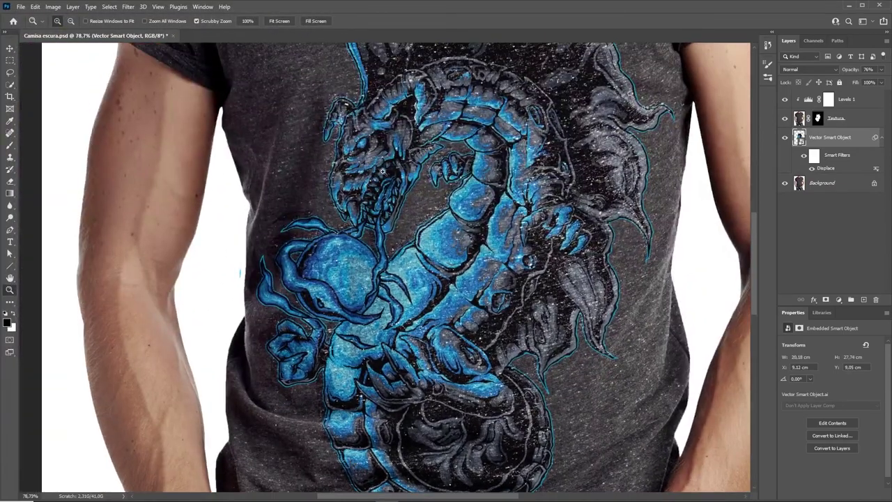
# Add a Median smart filter with a 1-pixel radius to the dragon print.
pyautogui.click(128, 7)
pyautogui.moveTo(136, 152)
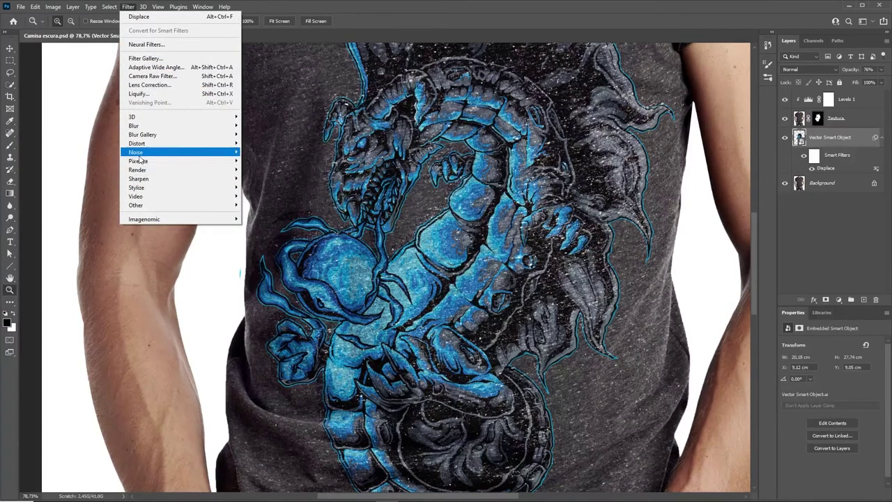
pyautogui.click(257, 178)
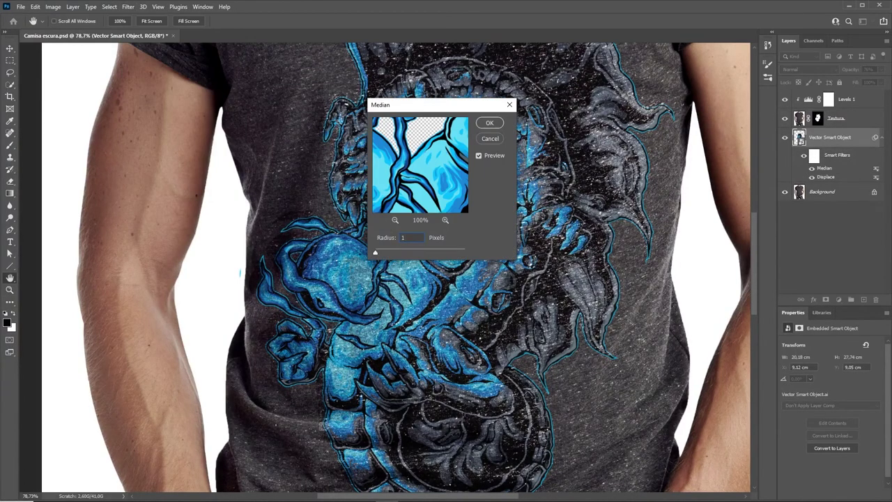
pyautogui.click(480, 157)
pyautogui.click(490, 122)
pyautogui.press('z')
pyautogui.keyDown('alt'); pyautogui.click(590, 212); pyautogui.keyUp('alt')
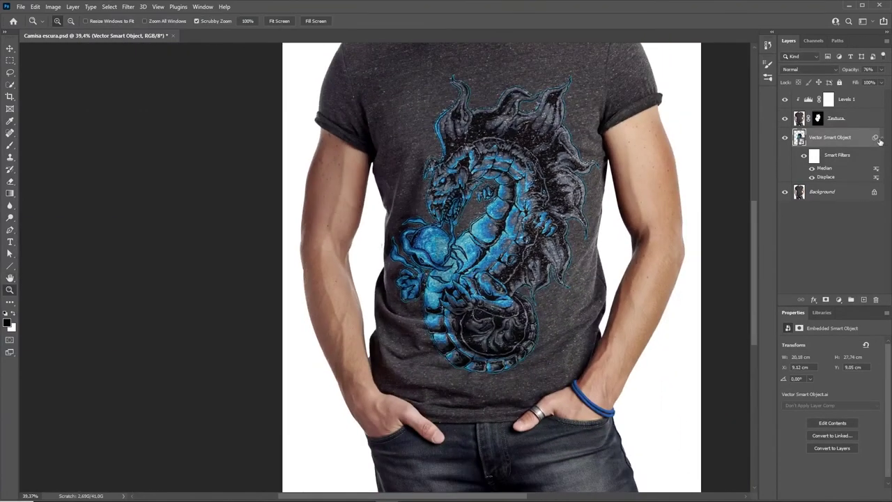
pyautogui.moveTo(590, 211); pyautogui.dragTo(558, 216)
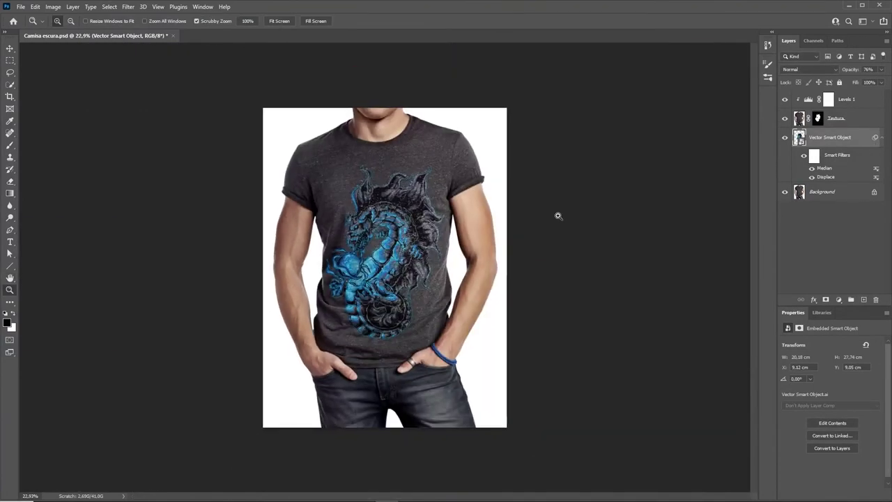
# Enlarge the dragon print to 72.39% (about 21,44 × 29,07 cm) with Free Transform.
pyautogui.click(882, 138)
pyautogui.hotkey('ctrl', 't')
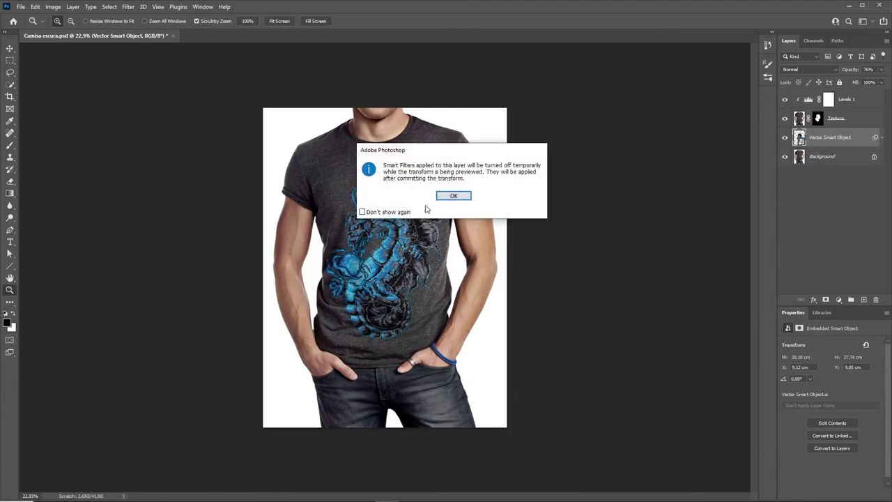
pyautogui.click(449, 196)
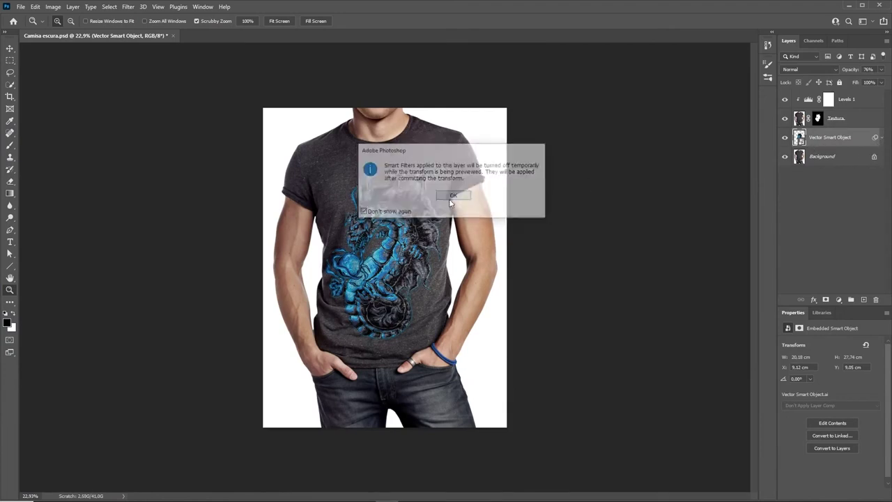
pyautogui.moveTo(323, 165); pyautogui.dragTo(317, 154)
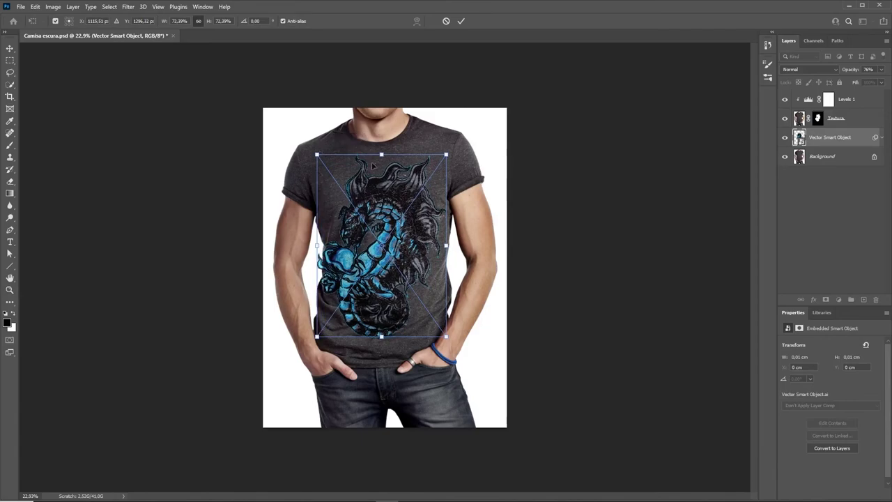
pyautogui.press('Return')
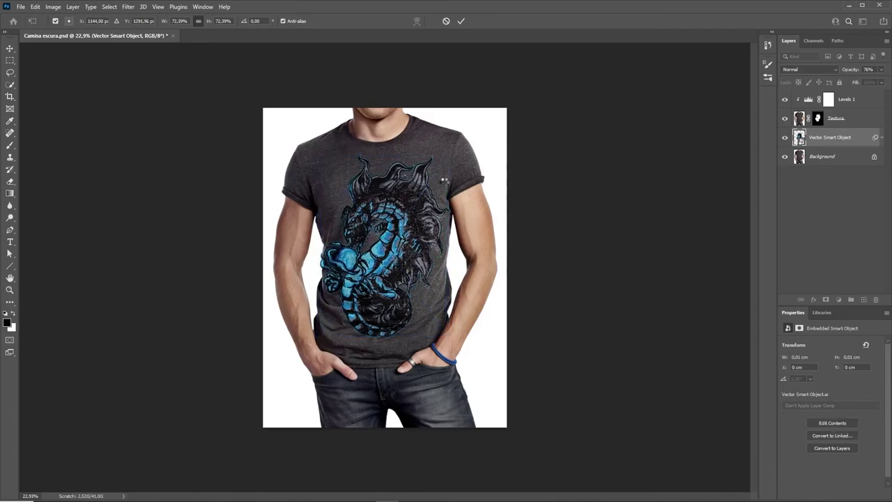
pyautogui.press('z')
pyautogui.moveTo(394, 291); pyautogui.dragTo(385, 281)
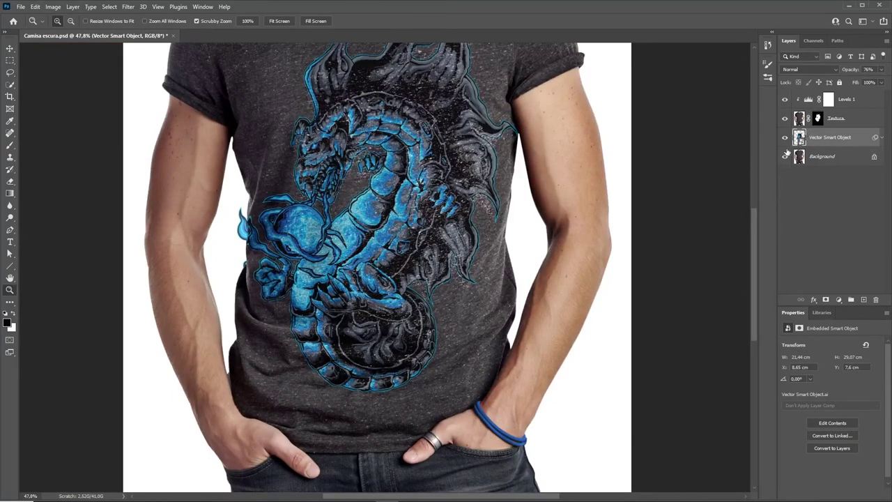
# With the upper layers hidden, Quick Select the T-shirt area on the Background layer.
pyautogui.moveTo(786, 139); pyautogui.dragTo(785, 99)
pyautogui.click(826, 156)
pyautogui.press('w')
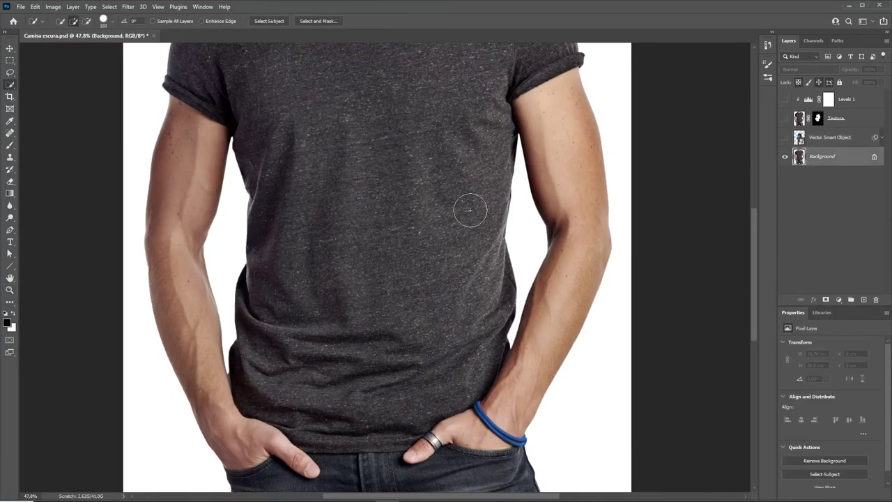
pyautogui.moveTo(384, 135)
pyautogui.mouseDown()
pyautogui.moveTo(374, 253)
pyautogui.moveTo(339, 243)
pyautogui.mouseUp()
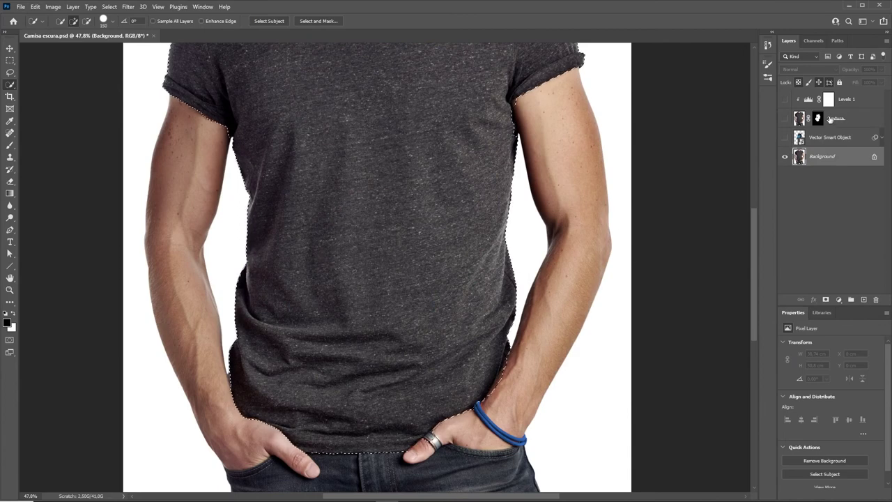
# Restore the upper layers and mask the dragon print layer to the shirt selection.
pyautogui.moveTo(785, 138); pyautogui.dragTo(785, 99)
pyautogui.click(829, 137)
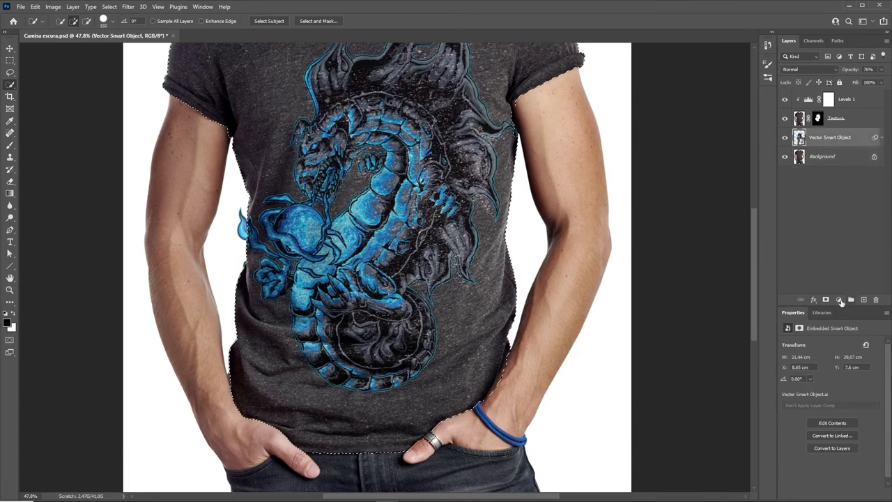
pyautogui.click(813, 300)
pyautogui.click(825, 300)
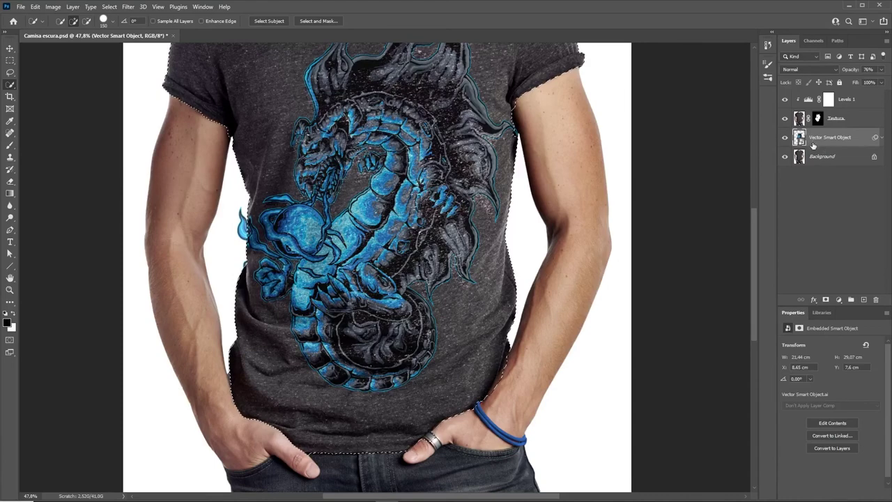
pyautogui.click(824, 300)
pyautogui.press('z')
pyautogui.hotkey('ctrl', '0')
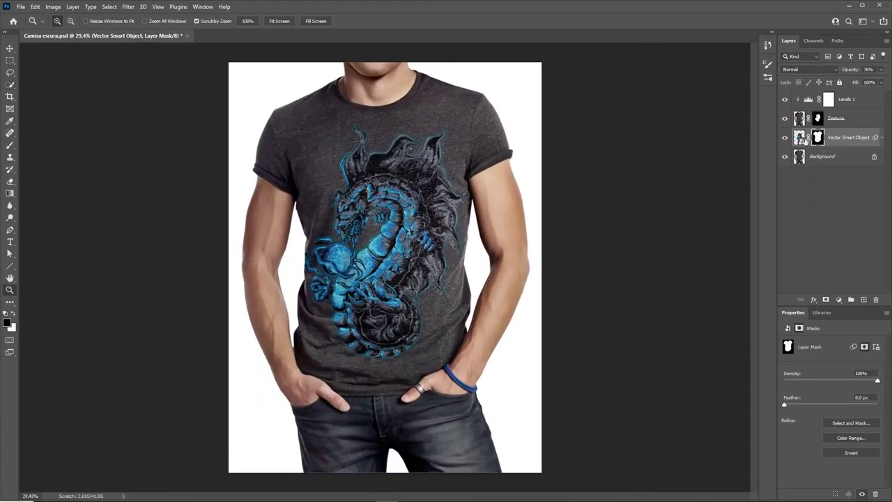
pyautogui.click(804, 140)
# Copy the red spider artwork from the spider and dog document in Illustrator.
pyautogui.doubleClick(801, 138)
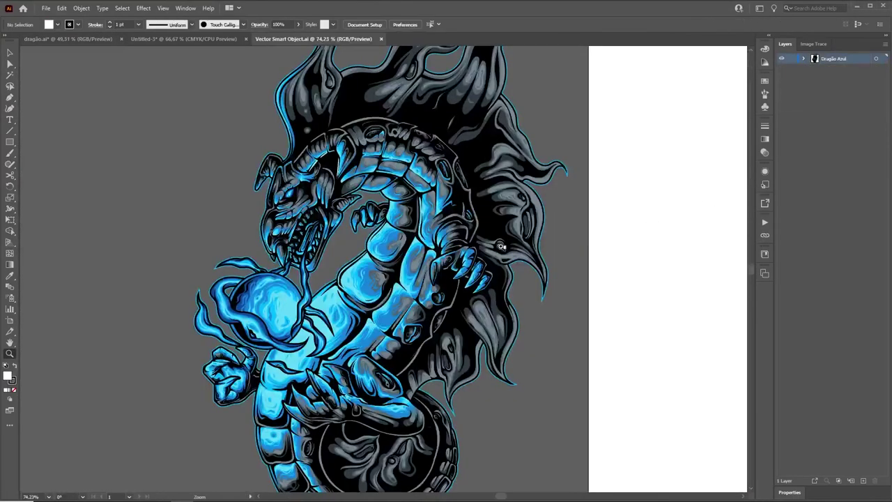
pyautogui.keyDown('alt'); pyautogui.click(503, 272); pyautogui.keyUp('alt')
pyautogui.press('v')
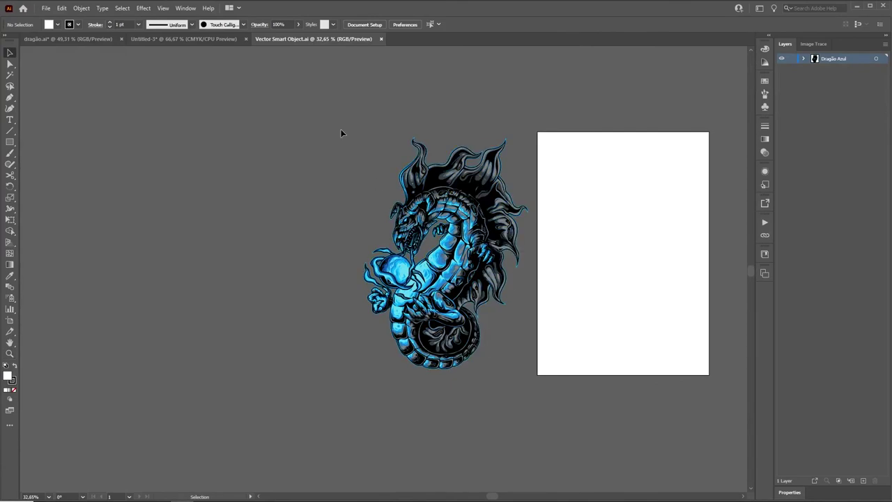
pyautogui.click(224, 39)
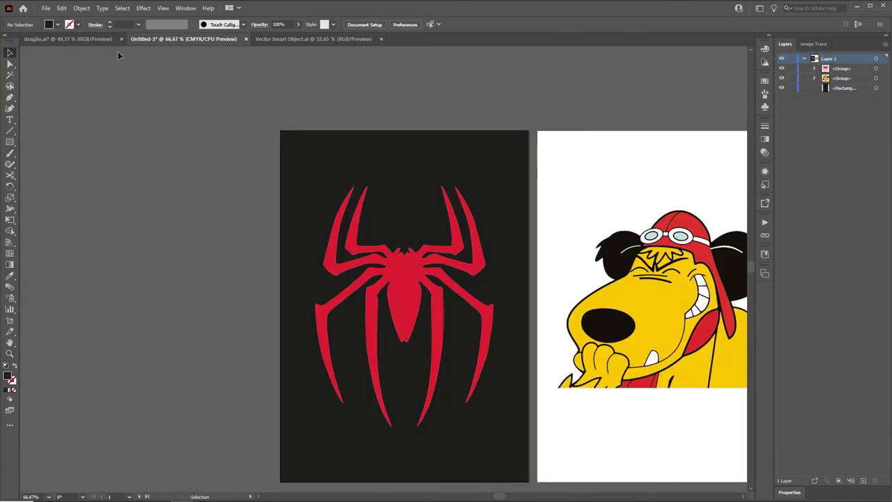
pyautogui.moveTo(605, 315); pyautogui.dragTo(304, 229)
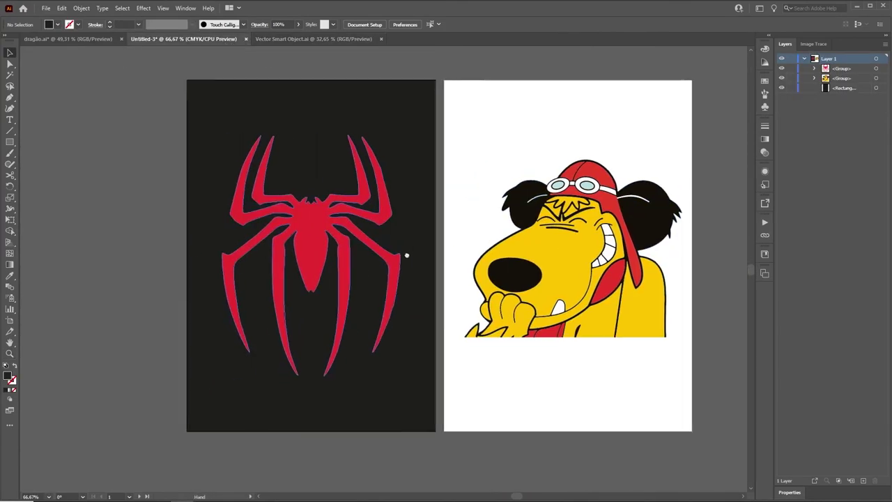
pyautogui.click(304, 228)
pyautogui.press('a')
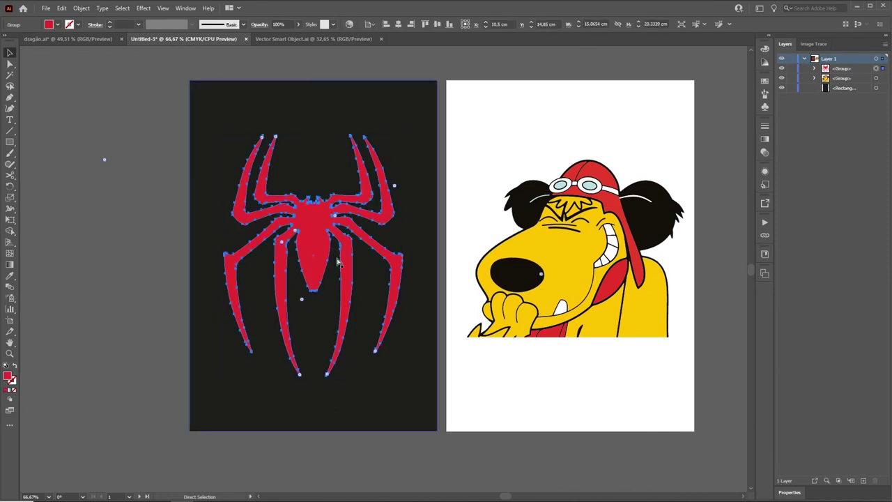
pyautogui.press('v')
# In Vector Smart Object.ai, hide Dragão Azul, paste the enlarged spider onto new Layer 2, and save.
pyautogui.click(314, 39)
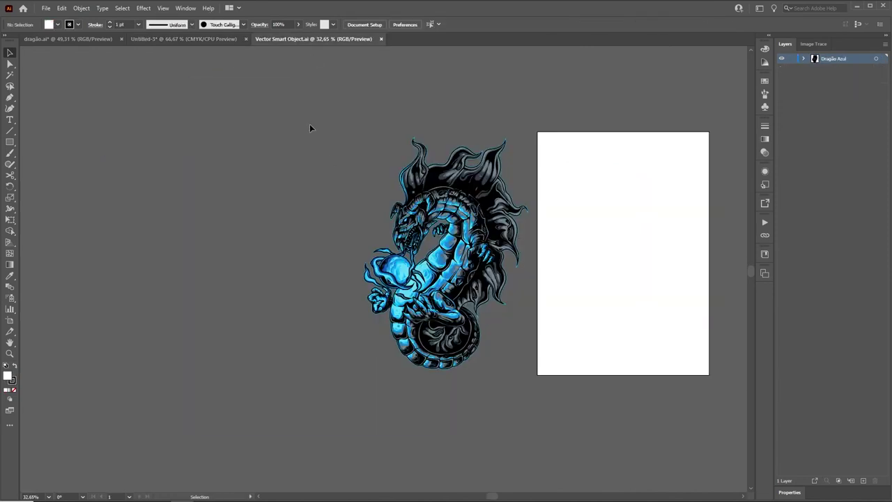
pyautogui.hotkey('ctrl', 'a')
pyautogui.click(782, 58)
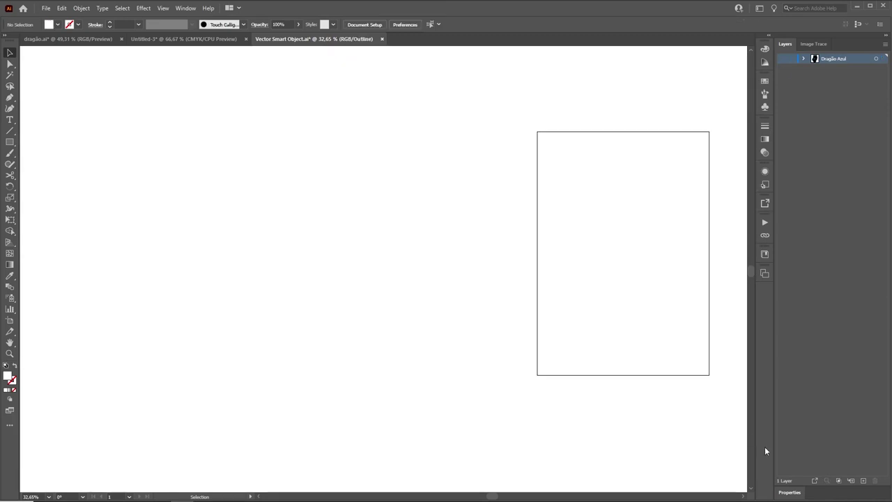
pyautogui.click(863, 480)
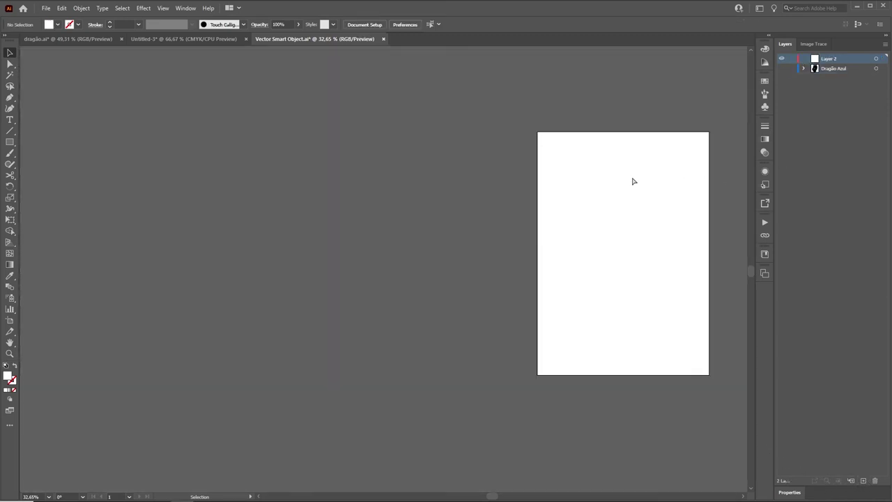
pyautogui.hotkey('ctrl', 'v')
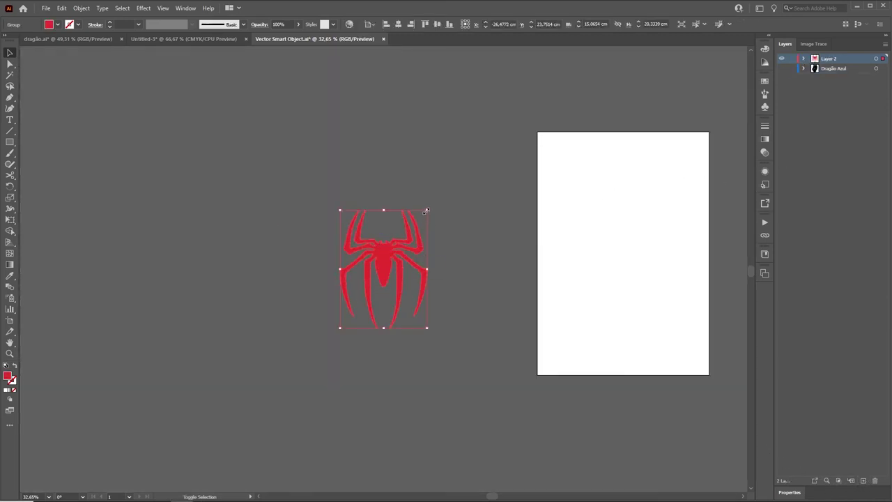
pyautogui.moveTo(426, 210); pyautogui.dragTo(551, 142)
pyautogui.moveTo(439, 201); pyautogui.dragTo(465, 223)
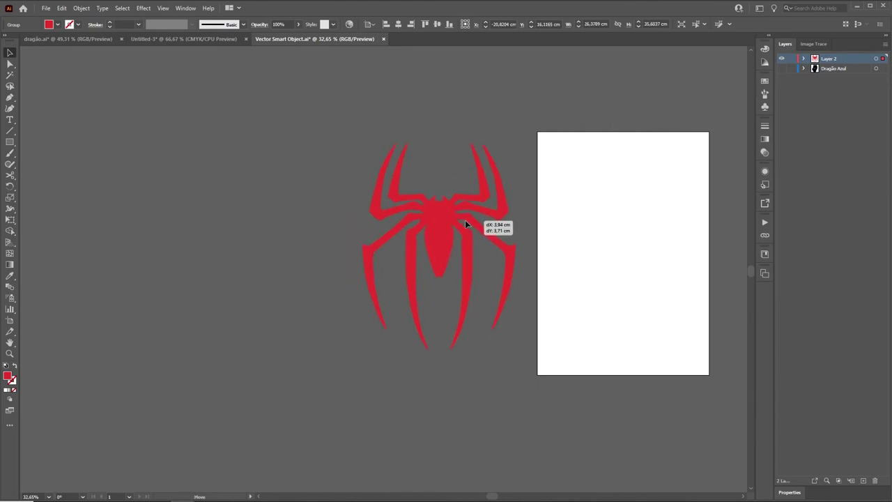
pyautogui.press('a')
pyautogui.hotkey('alt', 'Tab')
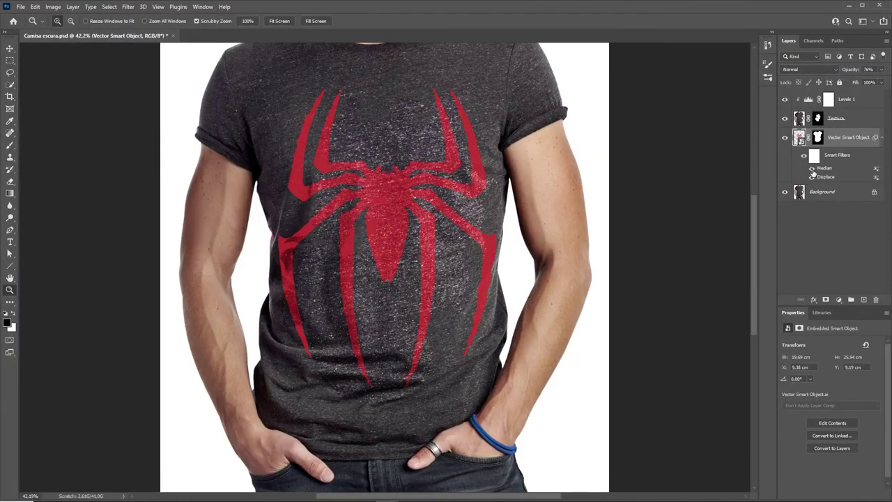
# Check the spider's Displace filter and blending, re-enable the Textura mask, then open Camisa Branca.psd.
pyautogui.click(811, 178)
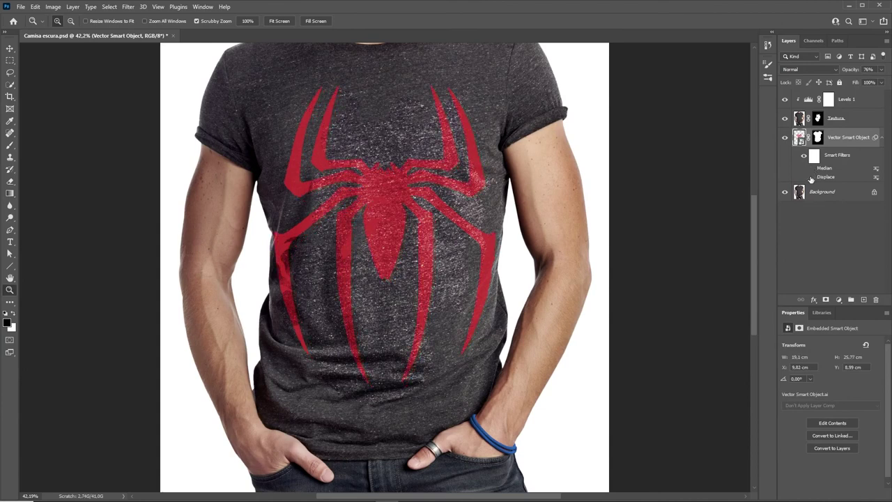
pyautogui.click(811, 178)
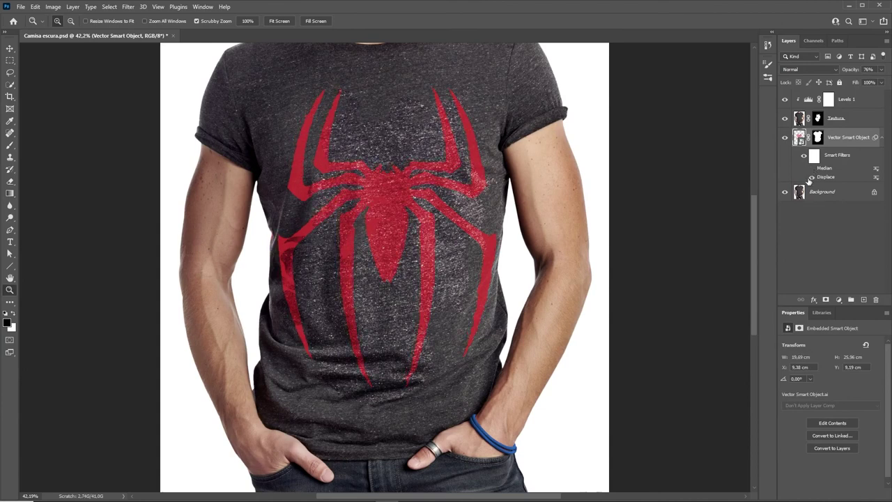
pyautogui.doubleClick(860, 143)
pyautogui.press('Return')
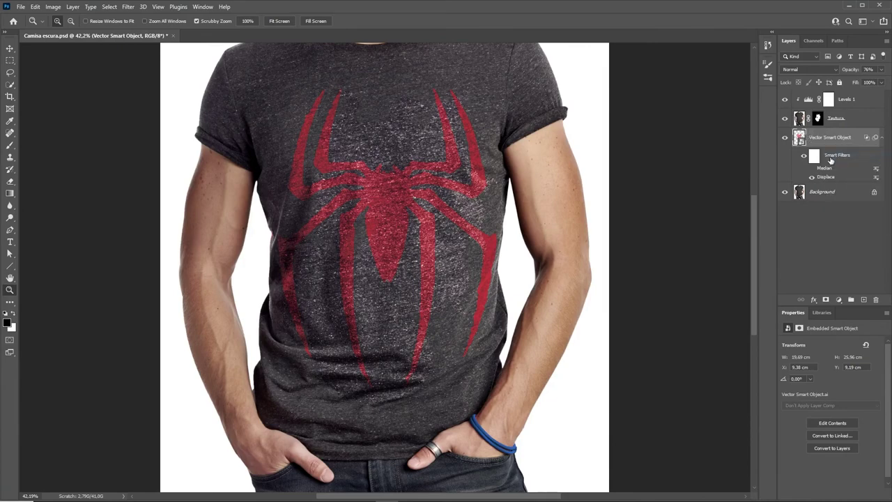
pyautogui.rightClick(817, 118)
pyautogui.click(847, 124)
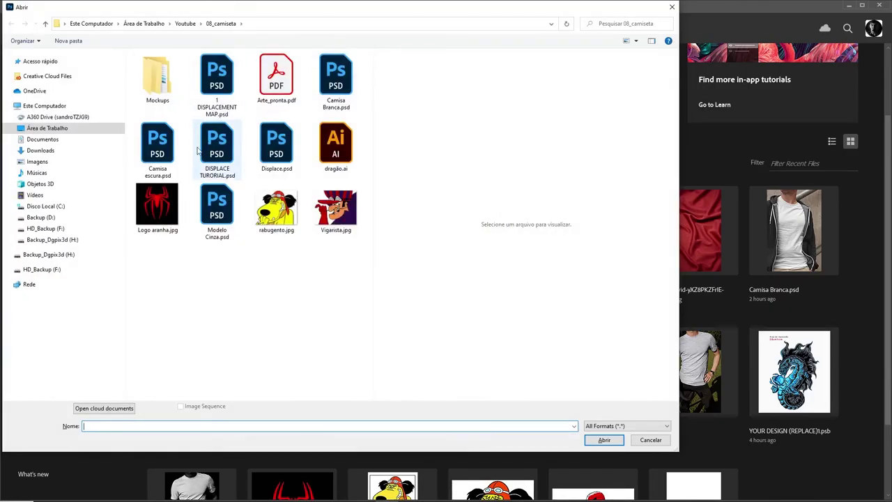
pyautogui.doubleClick(348, 82)
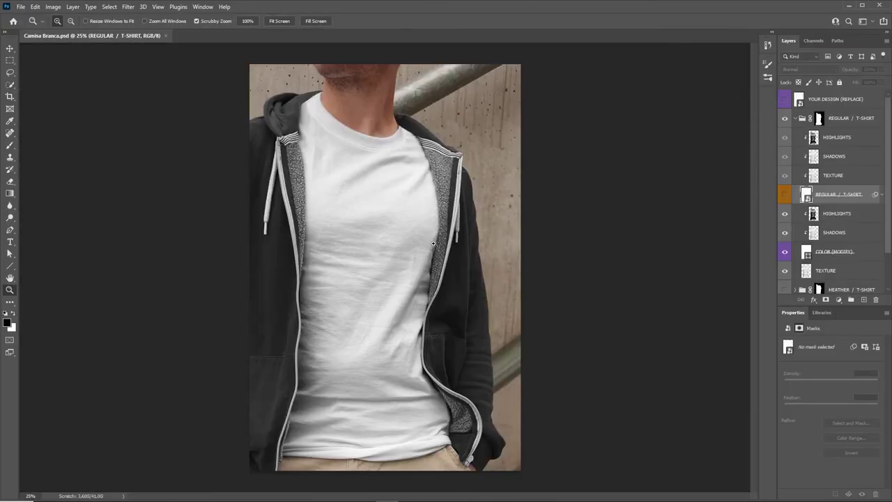
pyautogui.click(369, 304)
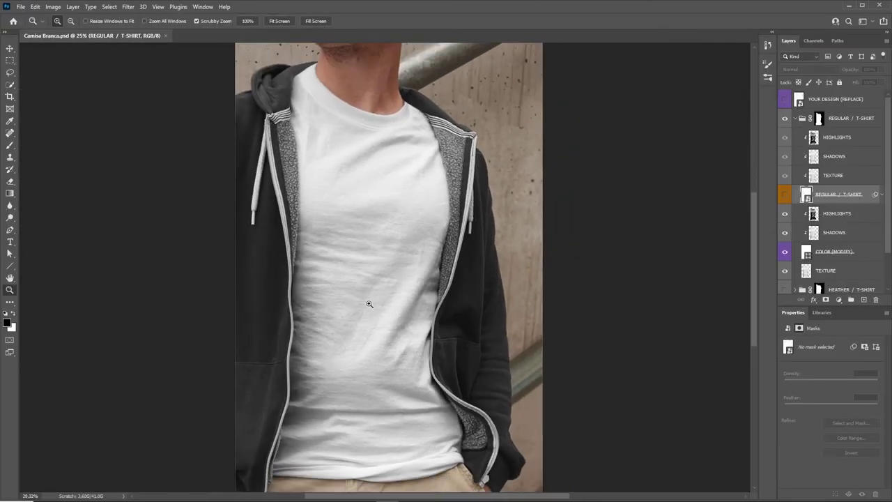
# Select and copy the Dragão Verde green dragon artwork in dragão.ai.
pyautogui.hotkey('alt', 'Tab')
pyautogui.hotkey('alt', 'Tab')
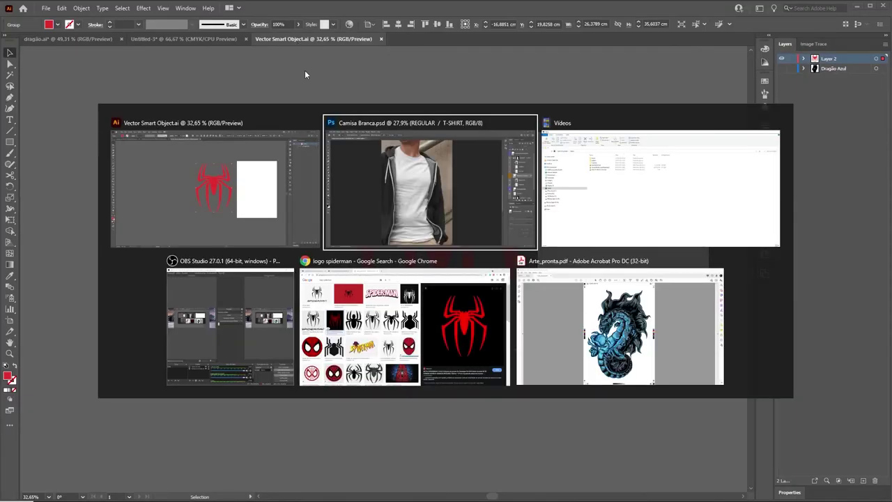
pyautogui.press('Escape')
pyautogui.click(188, 39)
pyautogui.click(112, 39)
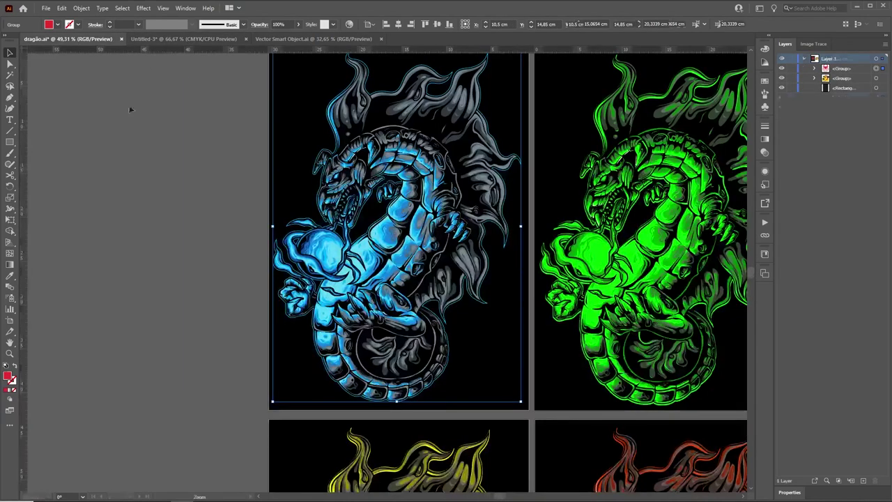
pyautogui.moveTo(130, 109); pyautogui.dragTo(382, 418)
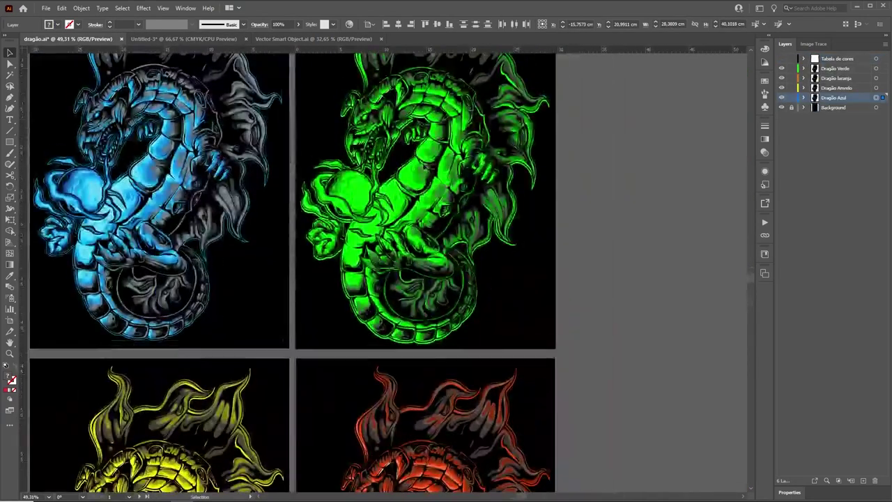
pyautogui.click(876, 68)
pyautogui.click(632, 197)
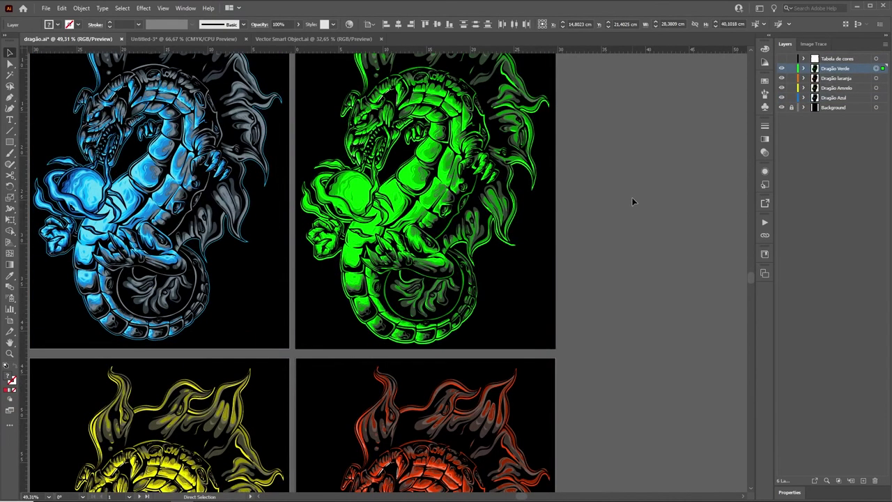
pyautogui.click(460, 259)
pyautogui.hotkey('alt', 'Tab')
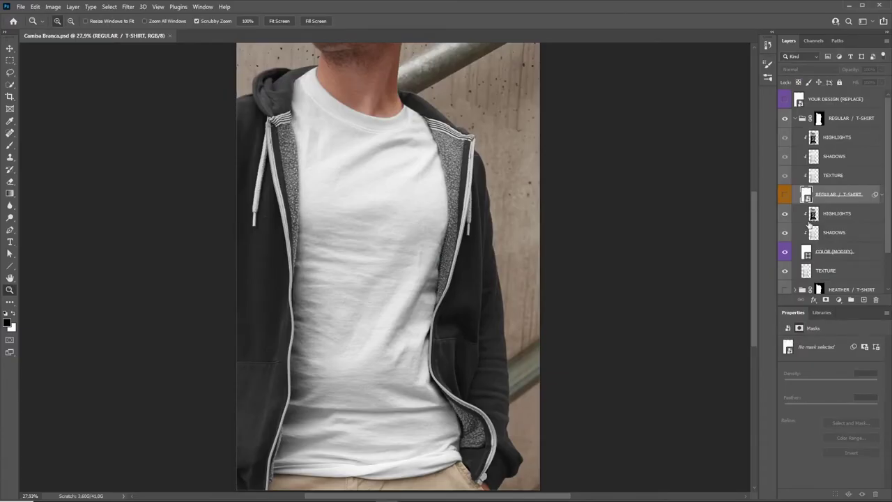
# Open the YOUR DESIGN (REPLACE) smart object inside the REGULAR / T-SHIRT group for editing.
pyautogui.click(796, 119)
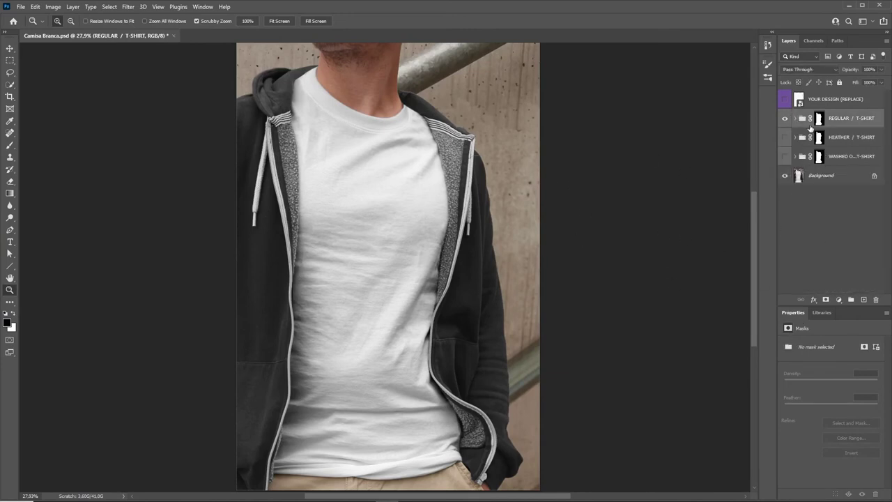
pyautogui.click(796, 119)
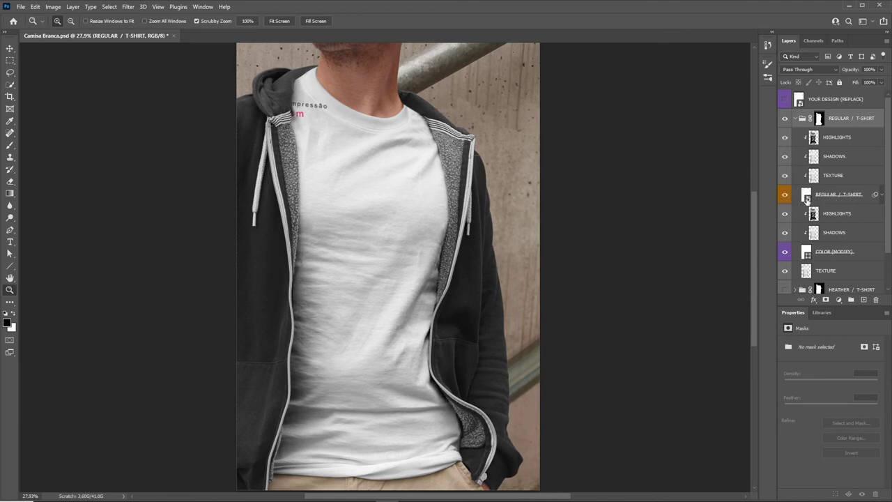
pyautogui.doubleClick(806, 195)
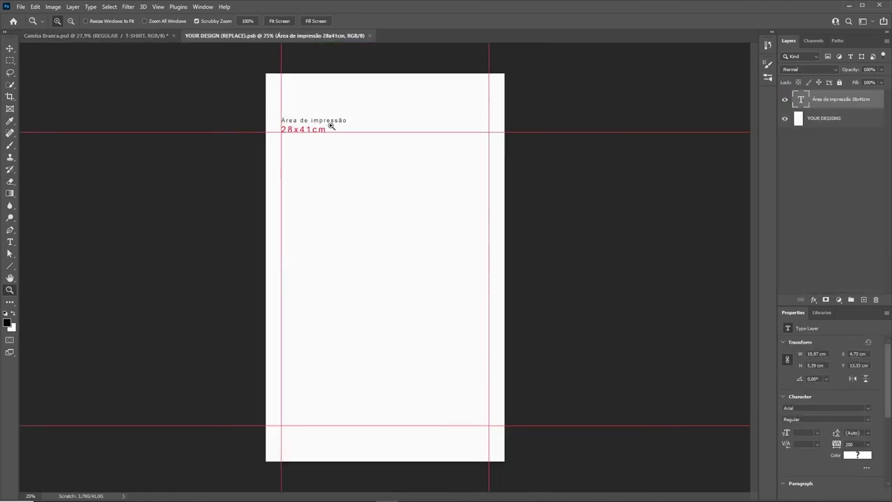
# Paste the green dragon as a smart object sized to the print-area guides, then save and close.
pyautogui.click(785, 101)
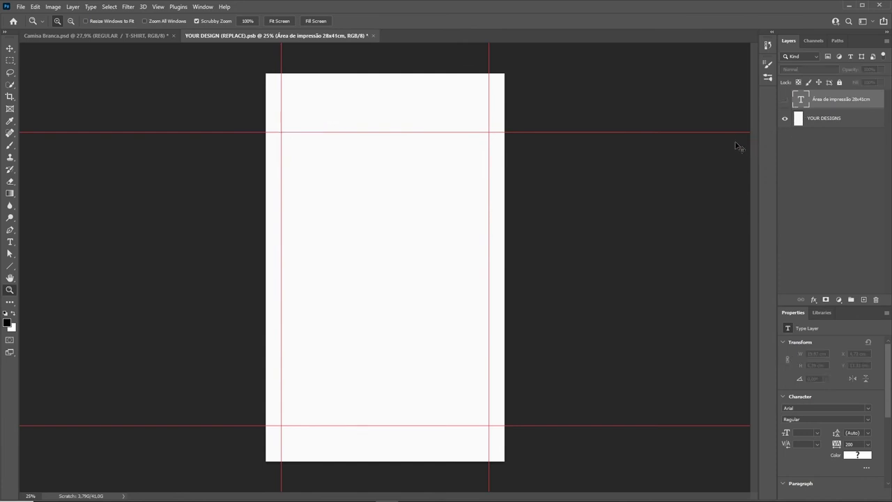
pyautogui.hotkey('ctrl', 'v')
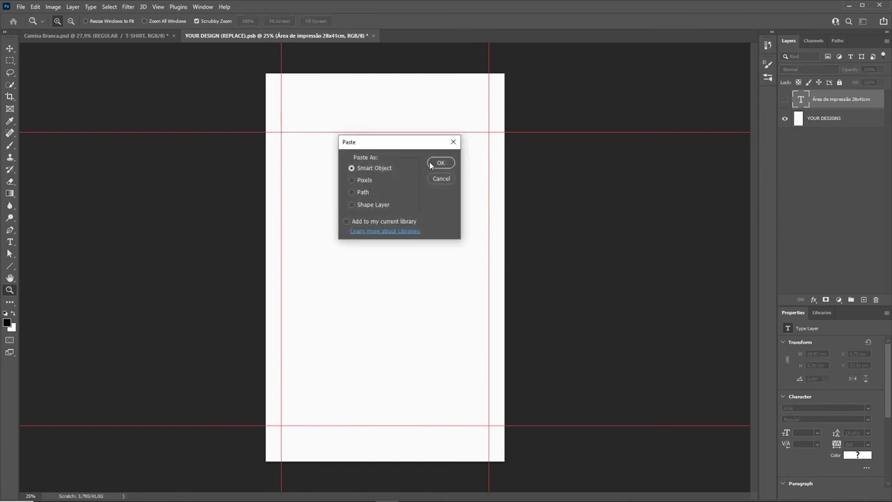
pyautogui.click(441, 163)
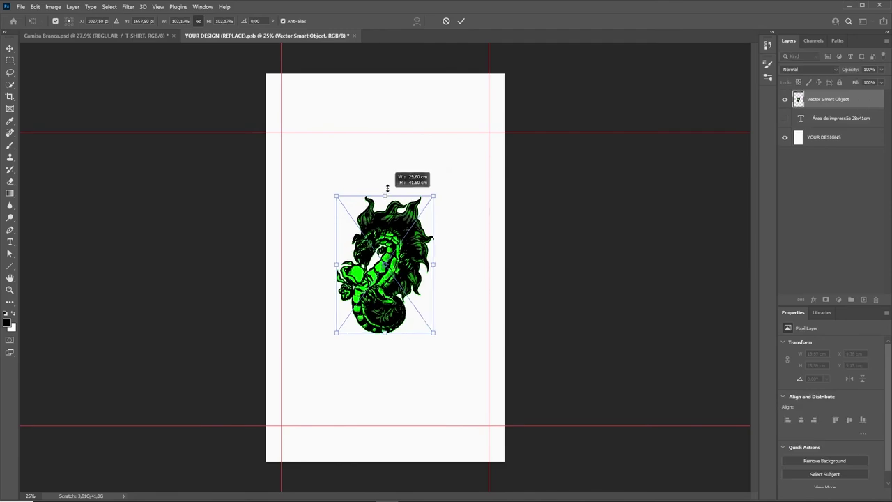
pyautogui.moveTo(384, 201); pyautogui.dragTo(384, 132)
pyautogui.moveTo(387, 336); pyautogui.dragTo(383, 428)
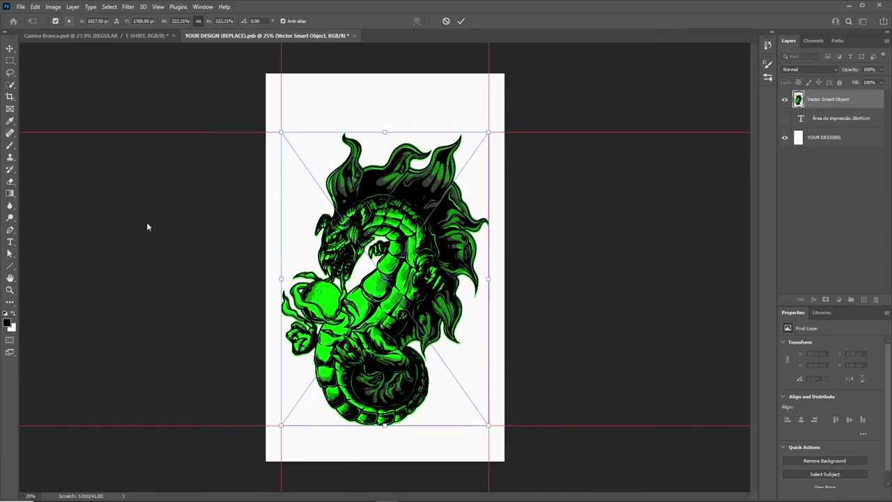
pyautogui.press('Return')
pyautogui.press('z')
pyautogui.hotkey('ctrl', 's')
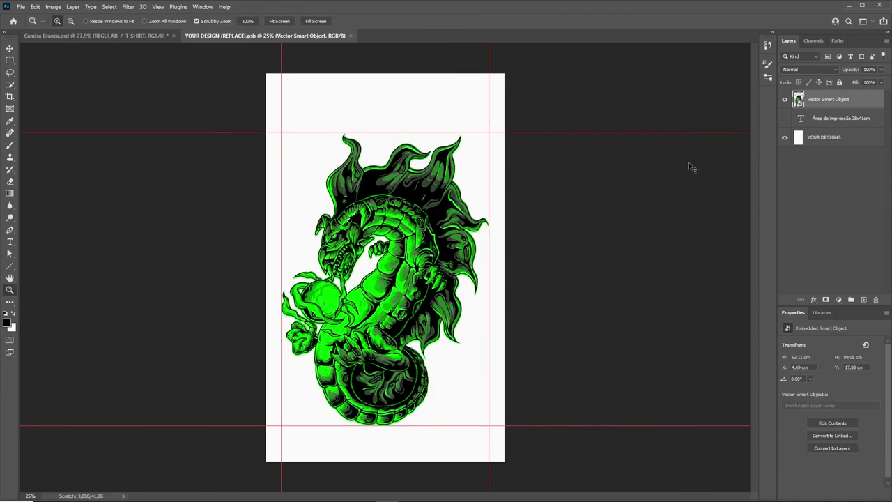
pyautogui.hotkey('ctrl', 'w')
pyautogui.click(370, 307)
# Apply the Distort > Displace filter to the green dragon on the T-SHIRT layer.
pyautogui.moveTo(370, 307); pyautogui.dragTo(322, 241)
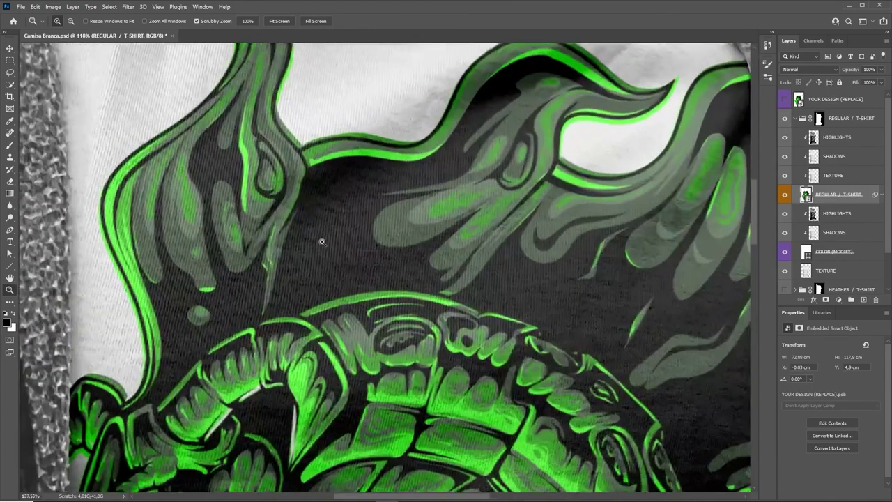
pyautogui.keyDown('alt'); pyautogui.click(322, 241); pyautogui.keyUp('alt')
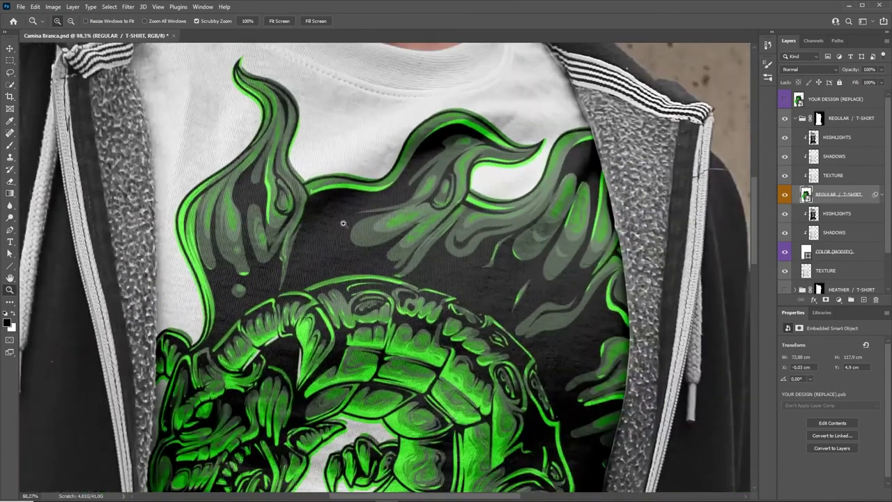
pyautogui.click(881, 196)
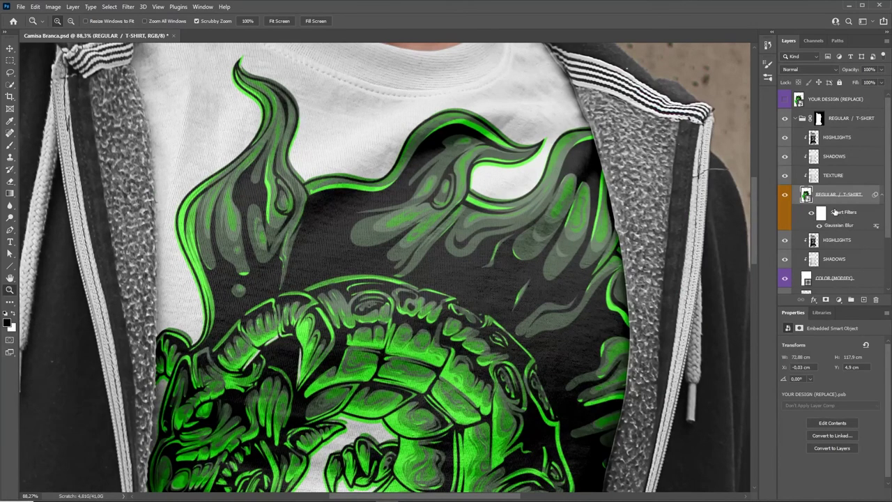
pyautogui.click(128, 6)
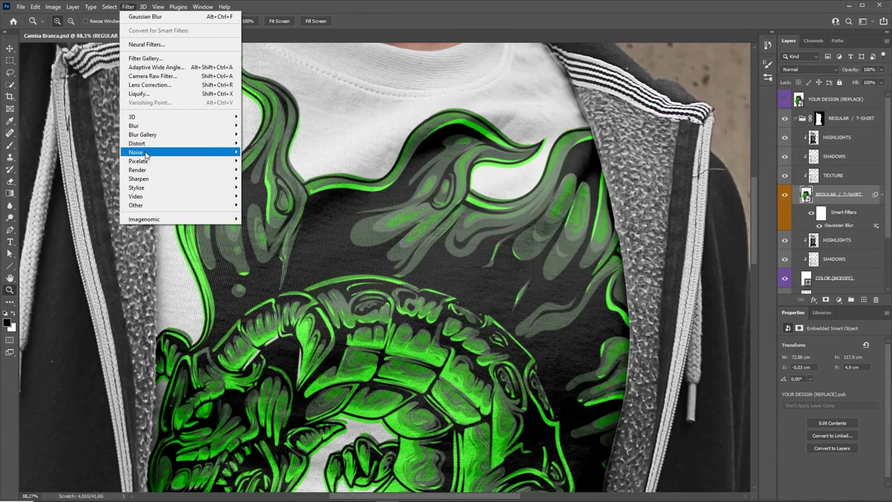
pyautogui.moveTo(136, 144)
pyautogui.click(258, 143)
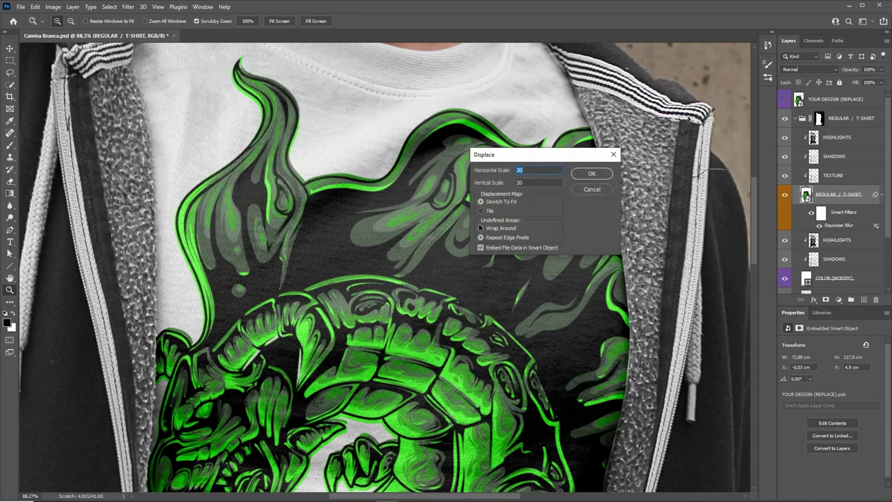
pyautogui.click(585, 176)
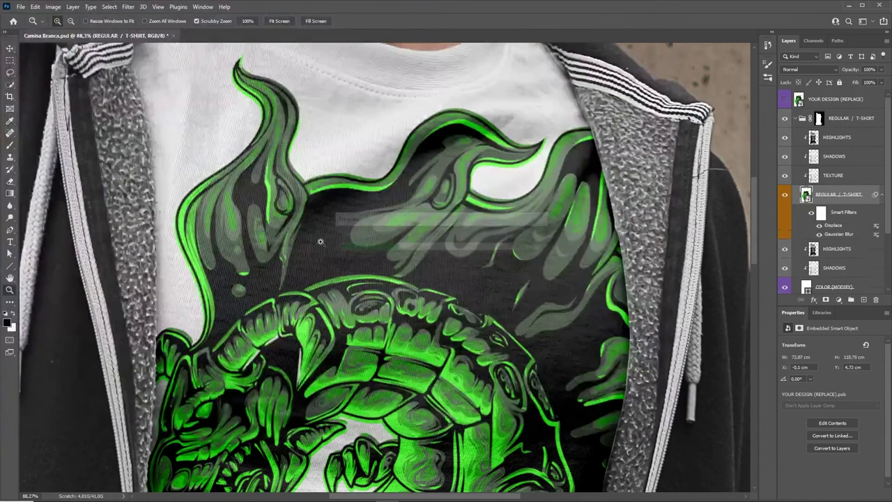
# Reapply Displace with a lower Horizontal Scale, using DISPLACE TUTORIAL.psd as the map.
pyautogui.moveTo(362, 432); pyautogui.dragTo(389, 115)
pyautogui.scroll(5, 389, 115)
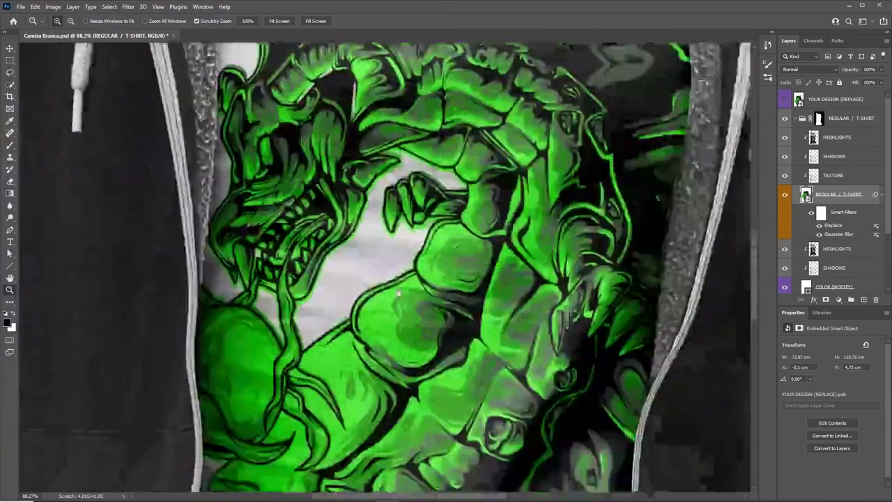
pyautogui.scroll(5, 389, 115)
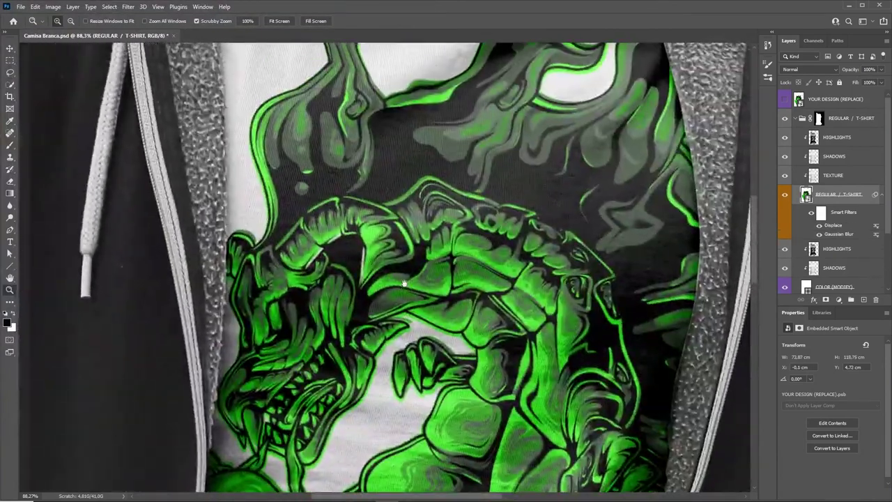
pyautogui.doubleClick(836, 226)
pyautogui.press('Tab')
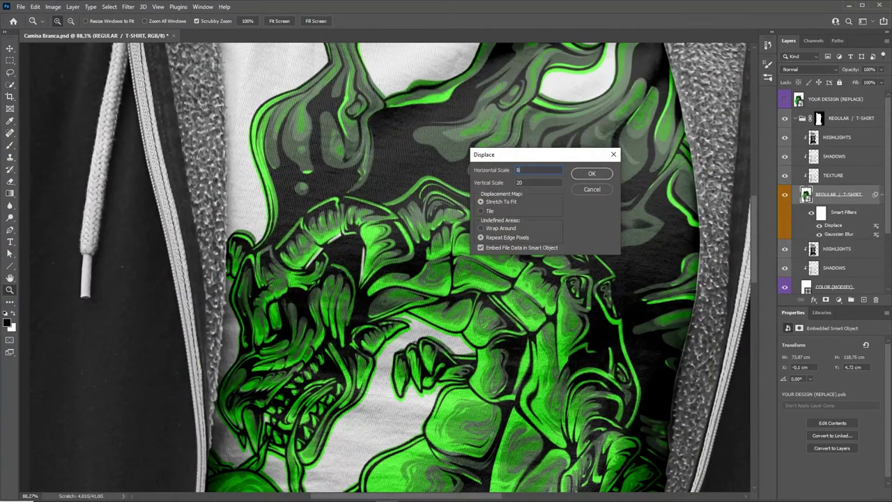
pyautogui.press('Return')
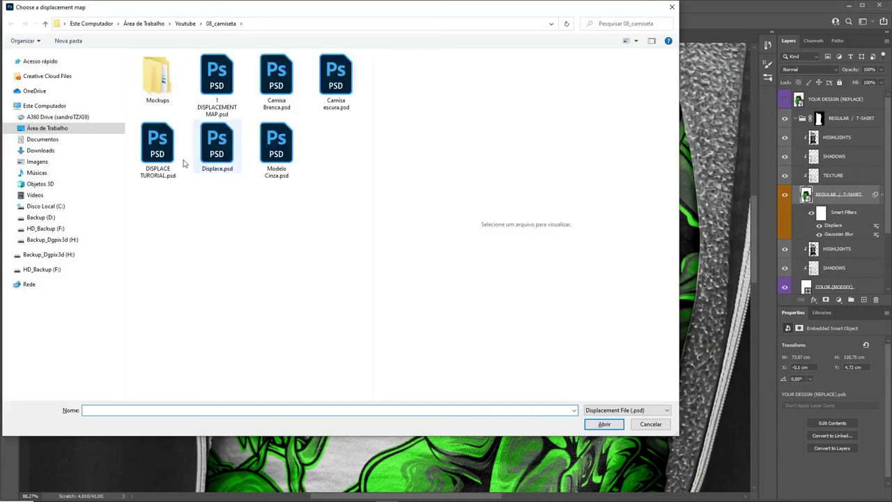
pyautogui.doubleClick(154, 150)
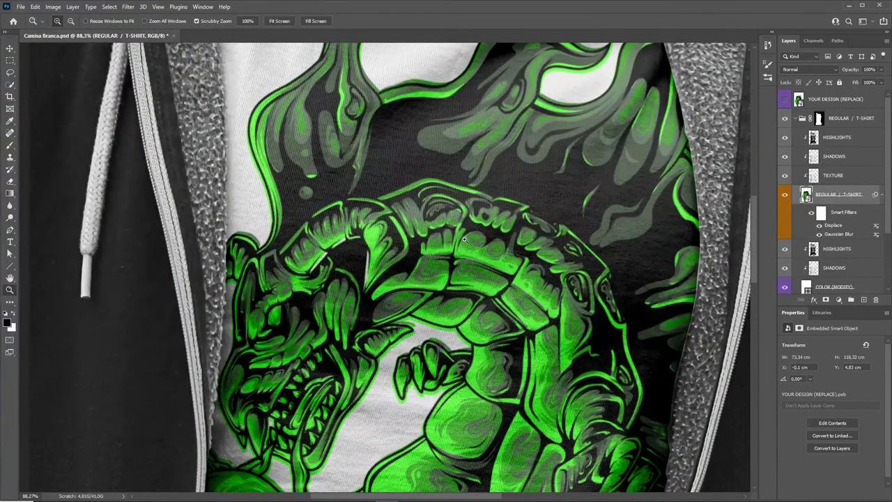
pyautogui.keyDown('alt'); pyautogui.scroll(-5, 466, 240); pyautogui.keyUp('alt')
pyautogui.scroll(-3, 451, 226)
pyautogui.keyDown('alt'); pyautogui.scroll(3, 411, 359); pyautogui.keyUp('alt')
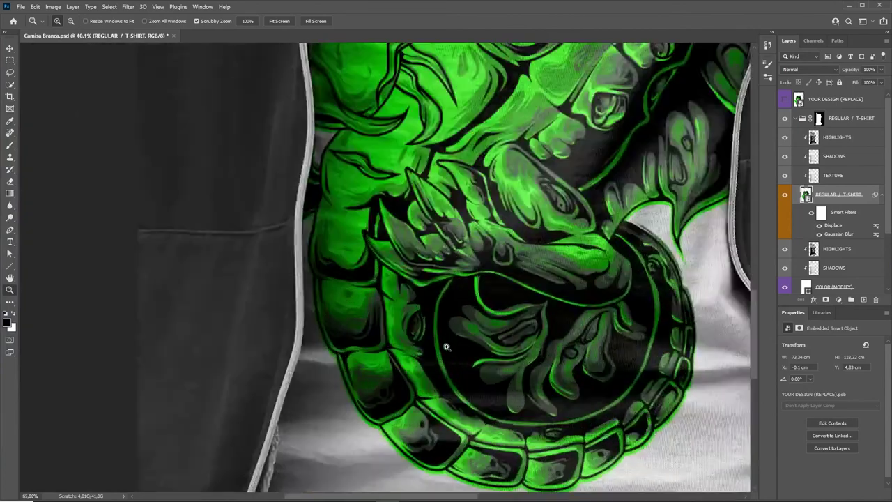
pyautogui.keyDown('alt'); pyautogui.scroll(2, 404, 357); pyautogui.keyUp('alt')
pyautogui.keyDown('alt'); pyautogui.scroll(-8, 382, 356); pyautogui.keyUp('alt')
pyautogui.keyDown('alt'); pyautogui.scroll(1, 382, 356); pyautogui.keyUp('alt')
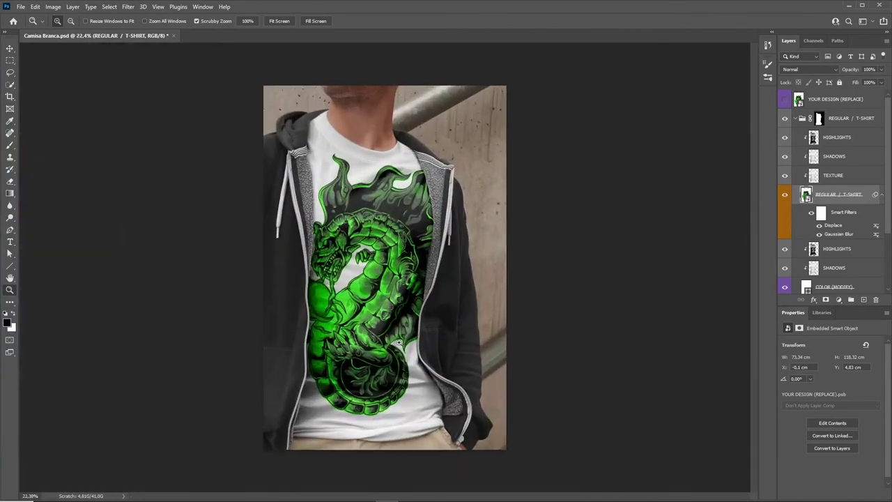
# Set the green dragon layer's opacity to 100%.
pyautogui.keyDown('alt'); pyautogui.scroll(5, 376, 275); pyautogui.keyUp('alt')
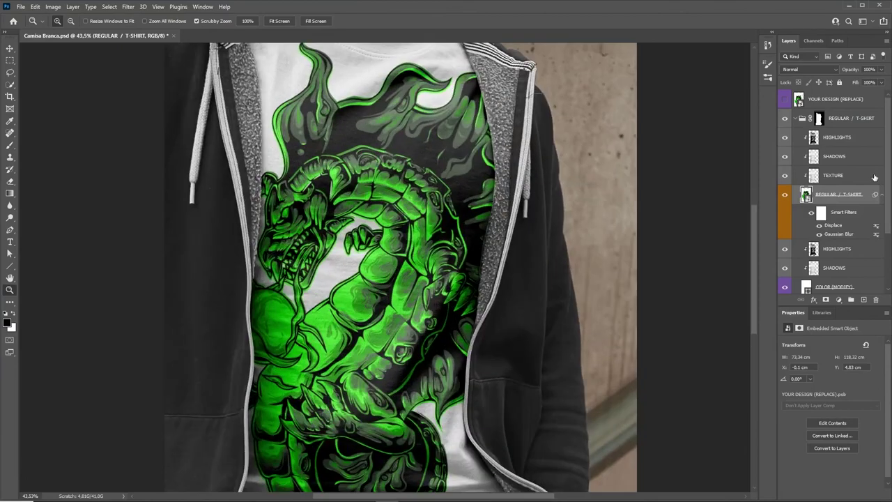
pyautogui.moveTo(858, 72); pyautogui.dragTo(840, 72)
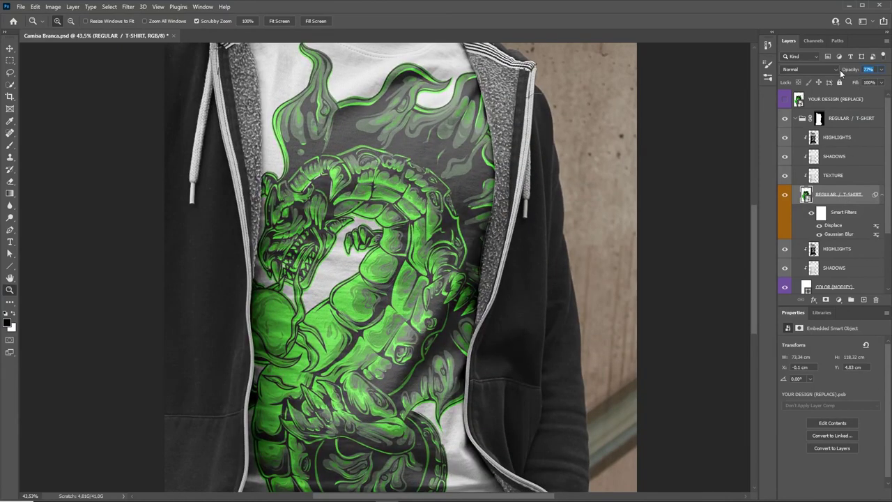
pyautogui.write('100')
pyautogui.press('Return')
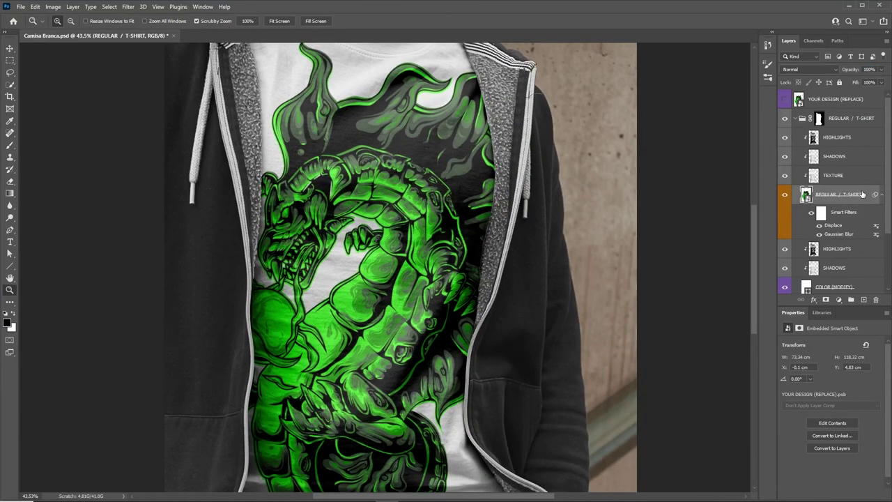
# Adjust the Blend If Underlying Layer sliders so the shirt's folds show through the print.
pyautogui.doubleClick(863, 191)
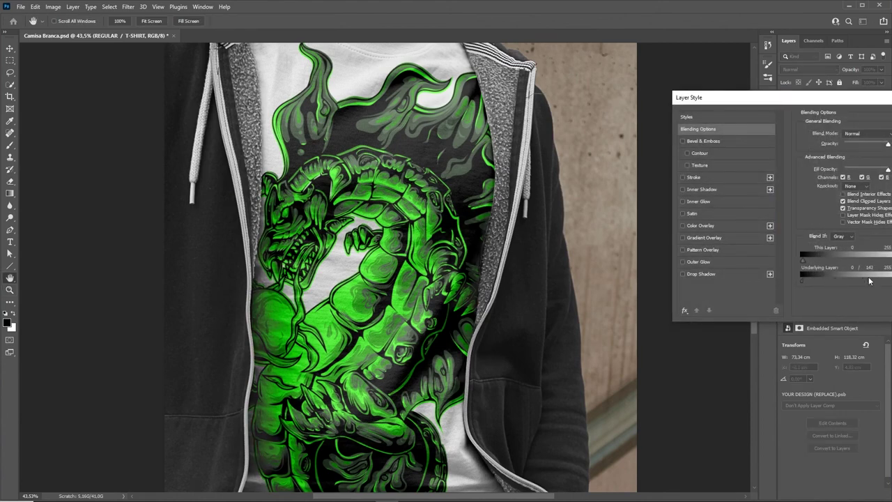
pyautogui.moveTo(828, 281); pyautogui.dragTo(857, 279)
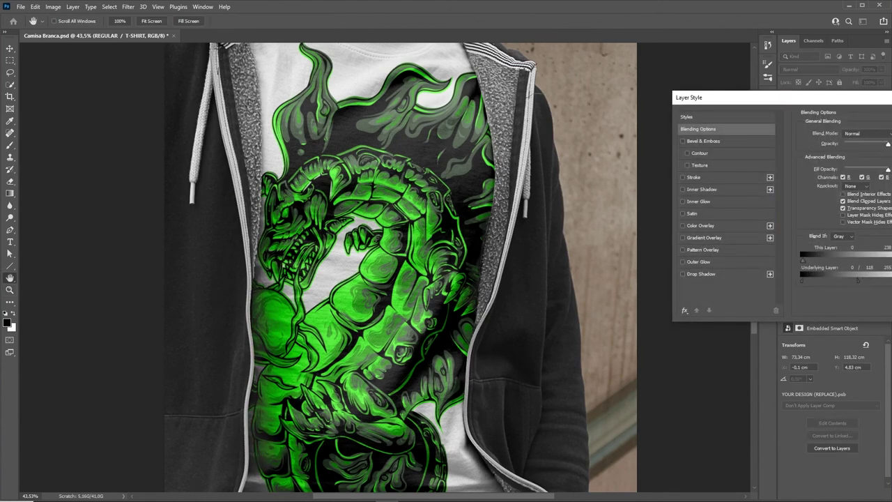
pyautogui.moveTo(890, 279); pyautogui.dragTo(884, 280)
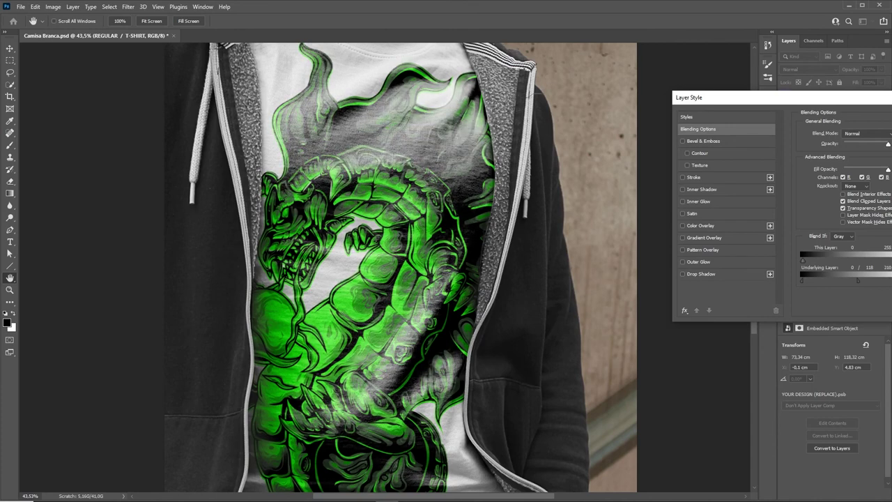
pyautogui.press('Return')
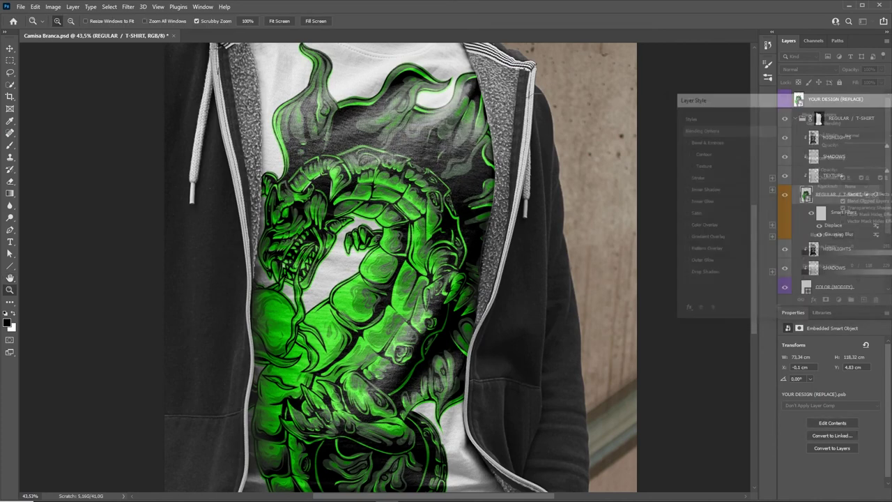
# Zoom in on the hoodie mockup and switch to the blank design placeholder file.
pyautogui.press('z')
pyautogui.moveTo(562, 204); pyautogui.dragTo(360, 293)
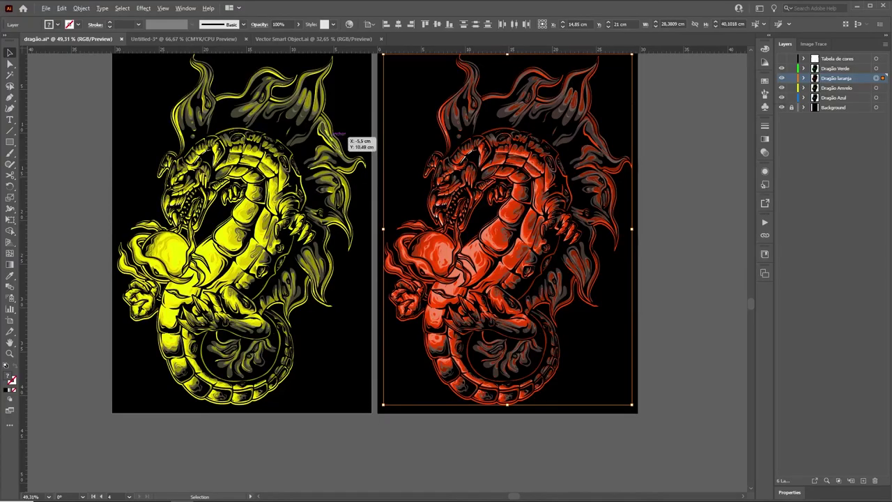
pyautogui.hotkey('alt', 'Tab')
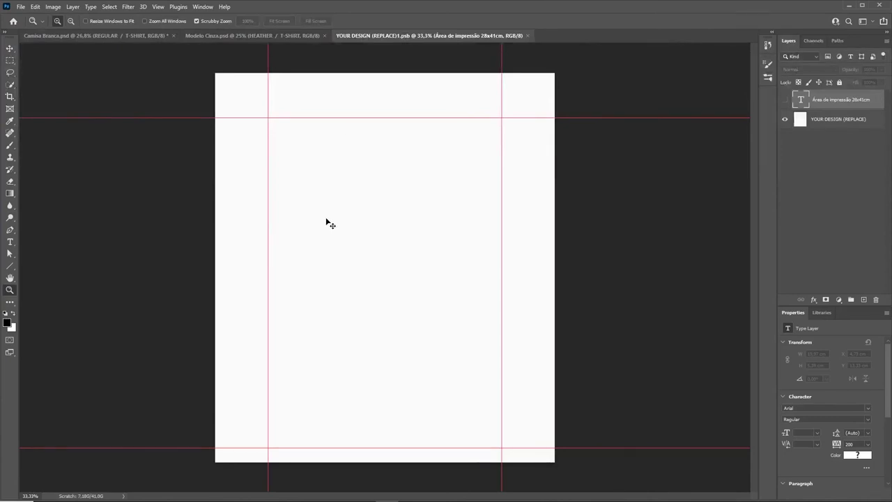
# Paste the red dragon as a smart object and stretch it between the top and bottom guides.
pyautogui.hotkey('ctrl', 'v')
pyautogui.press('Return')
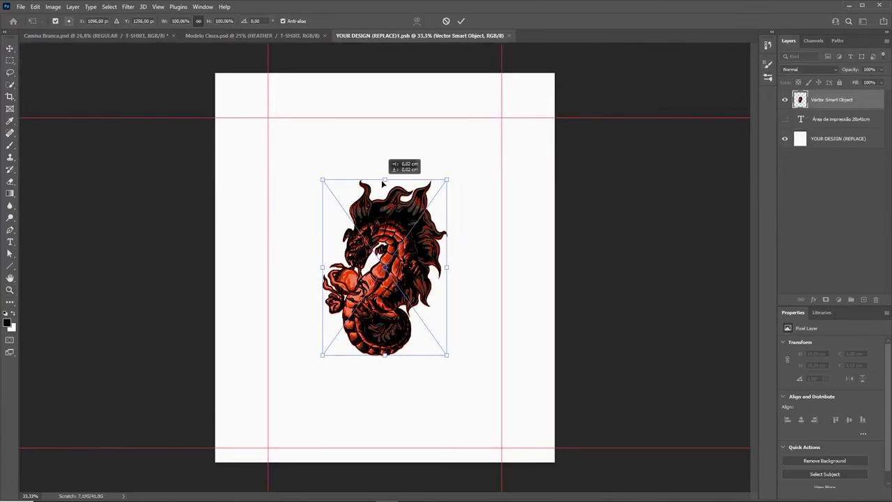
pyautogui.moveTo(384, 180); pyautogui.dragTo(385, 117)
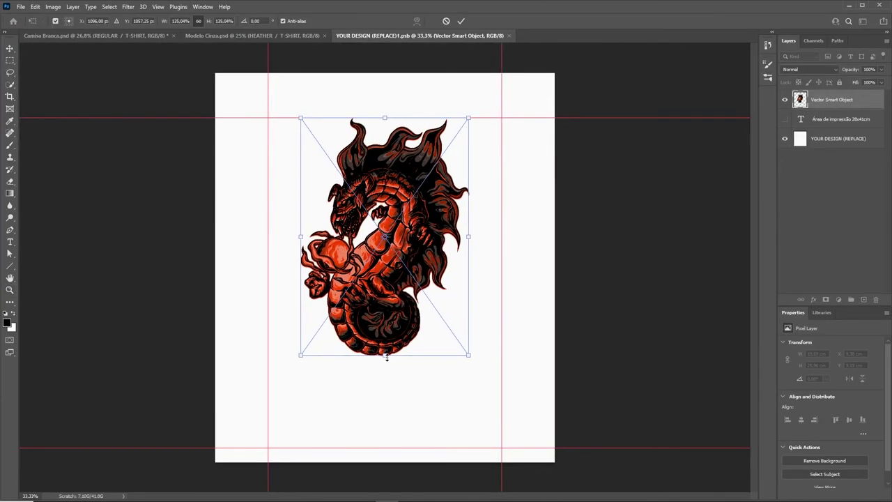
pyautogui.moveTo(387, 357); pyautogui.dragTo(387, 446)
pyautogui.press('Return')
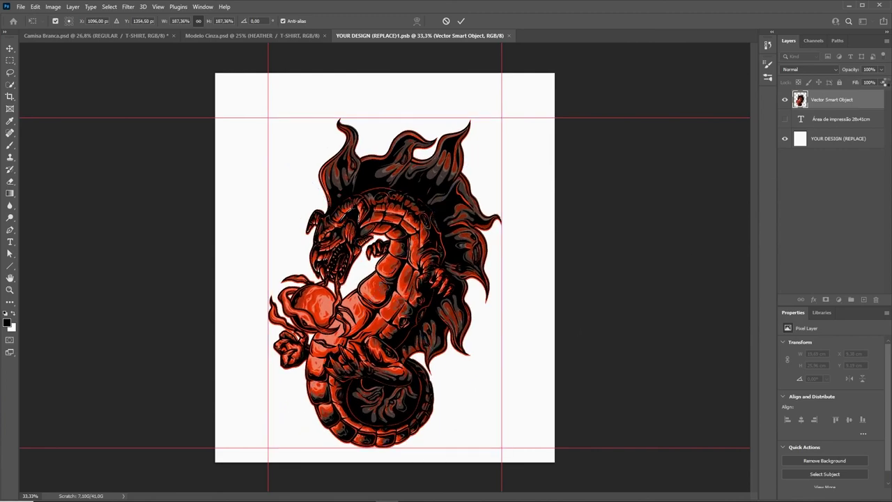
# Save and close the placeholder file, then zoom in on the grey shirt's new print.
pyautogui.press('z')
pyautogui.hotkey('ctrl', 's')
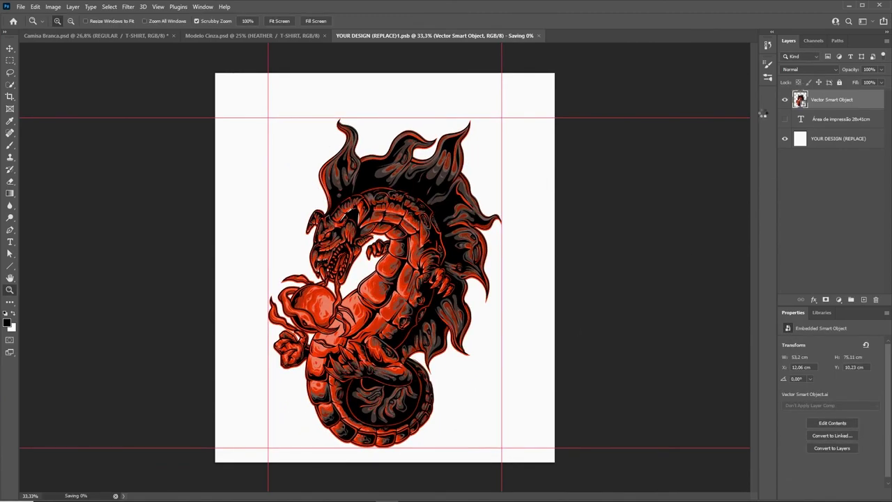
pyautogui.hotkey('ctrl', 'w')
pyautogui.click(451, 126)
pyautogui.moveTo(450, 125); pyautogui.dragTo(440, 132)
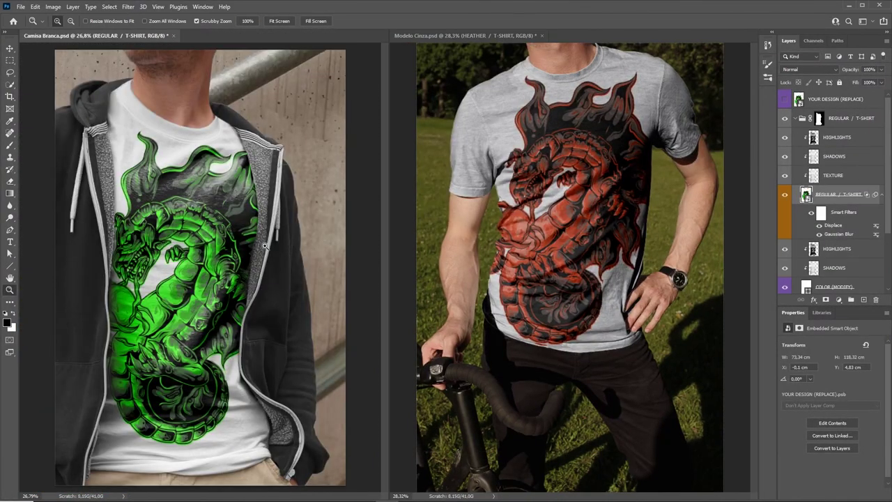
pyautogui.moveTo(293, 294); pyautogui.dragTo(243, 257)
pyautogui.click(606, 234)
pyautogui.moveTo(604, 249); pyautogui.dragTo(594, 271)
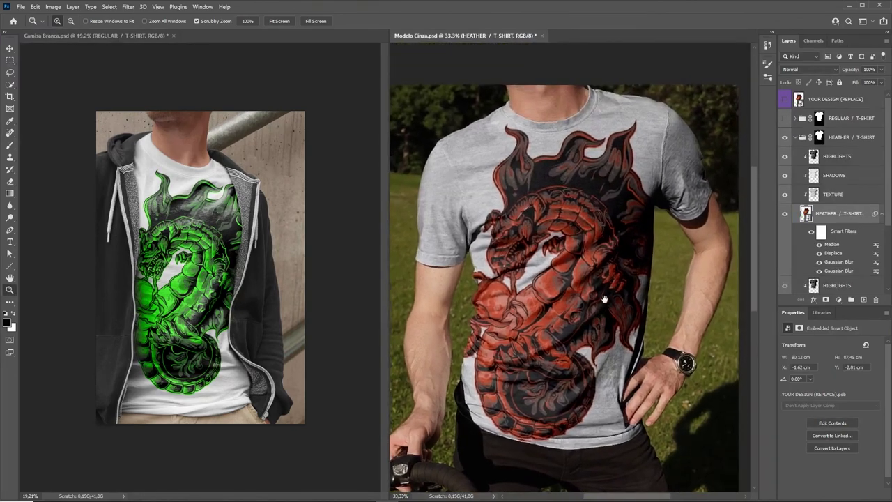
pyautogui.click(237, 264)
pyautogui.moveTo(246, 265); pyautogui.dragTo(239, 283)
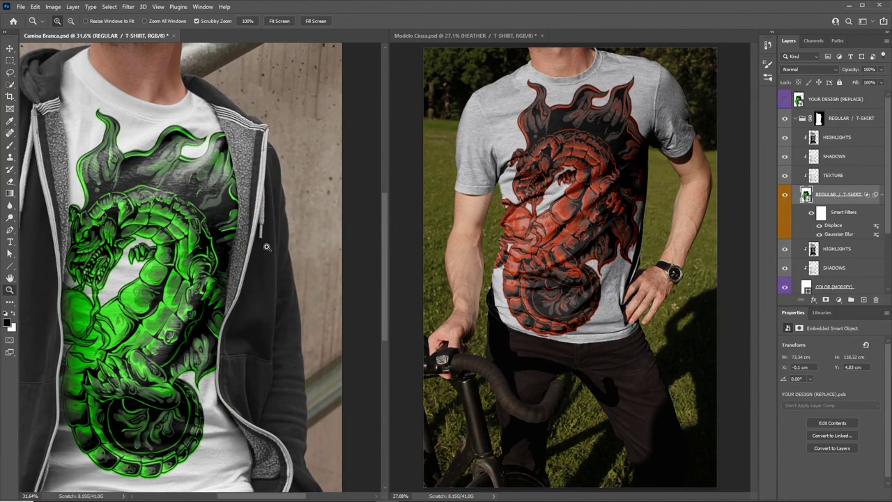
pyautogui.moveTo(300, 255); pyautogui.dragTo(291, 261)
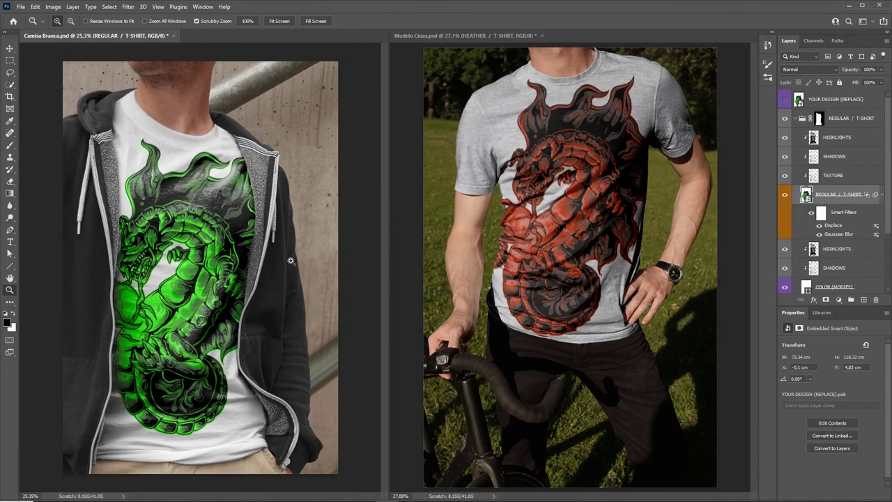